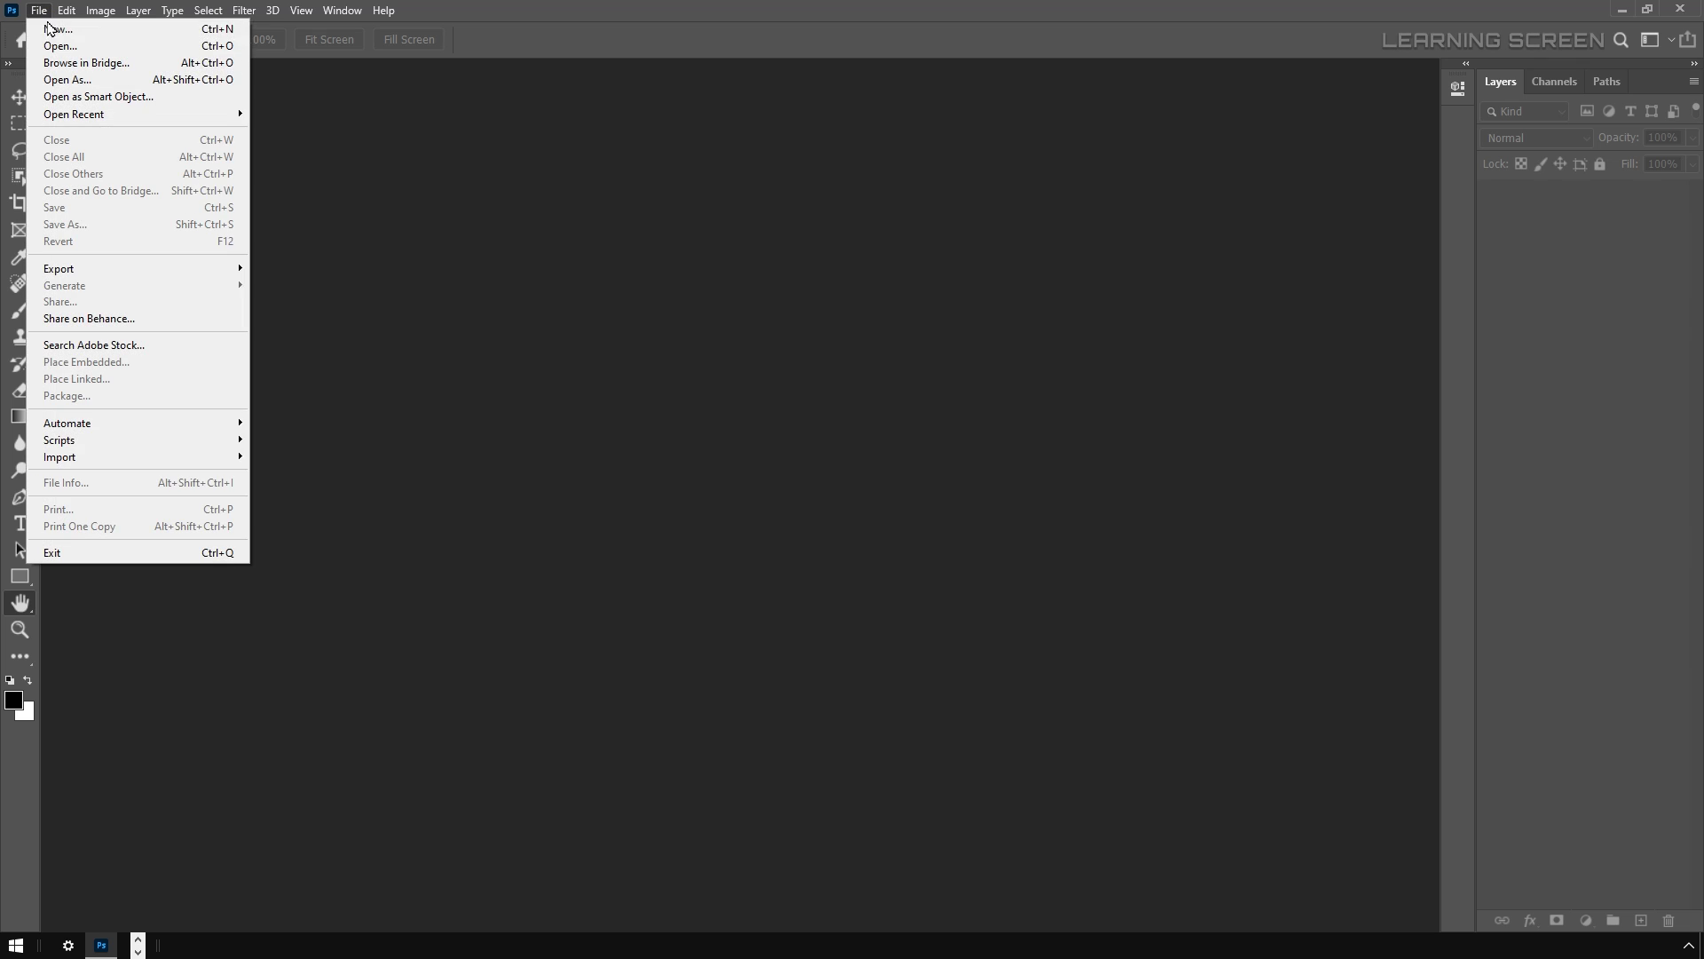
# Bring up the Open dialog and browse to the Smoke folder on the Desktop.
pyautogui.click(57, 47)
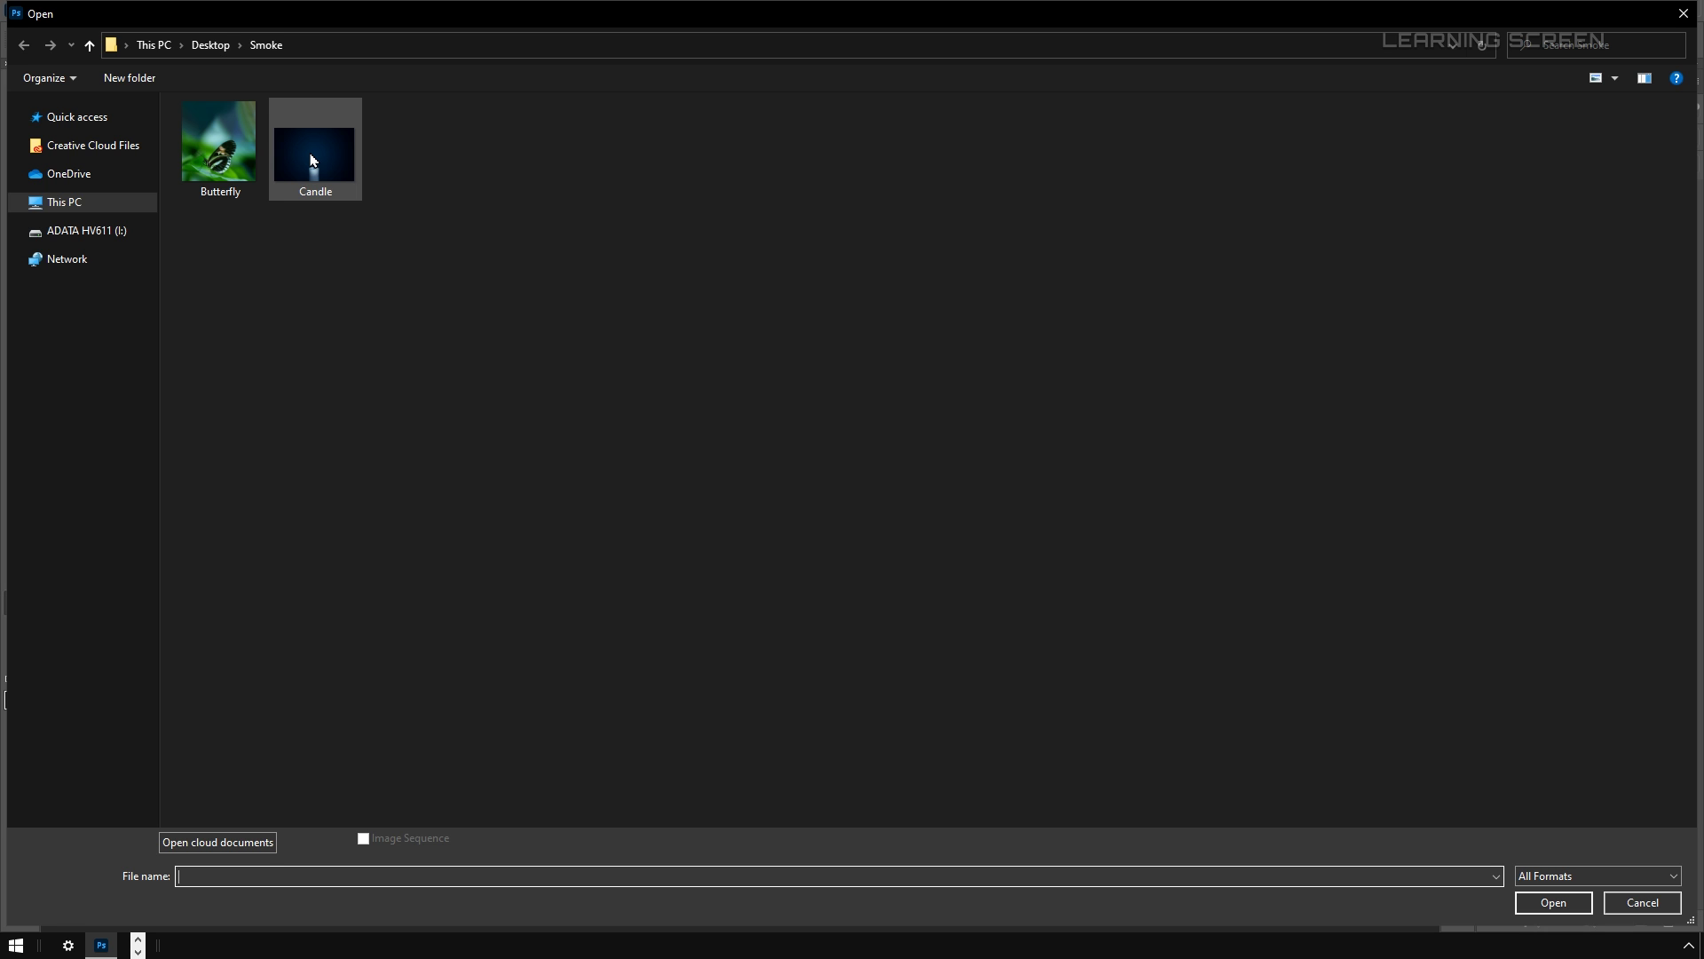
# Open Candle.png, add a new empty layer, and pick the Brush with white as the colour.
pyautogui.doubleClick(311, 160)
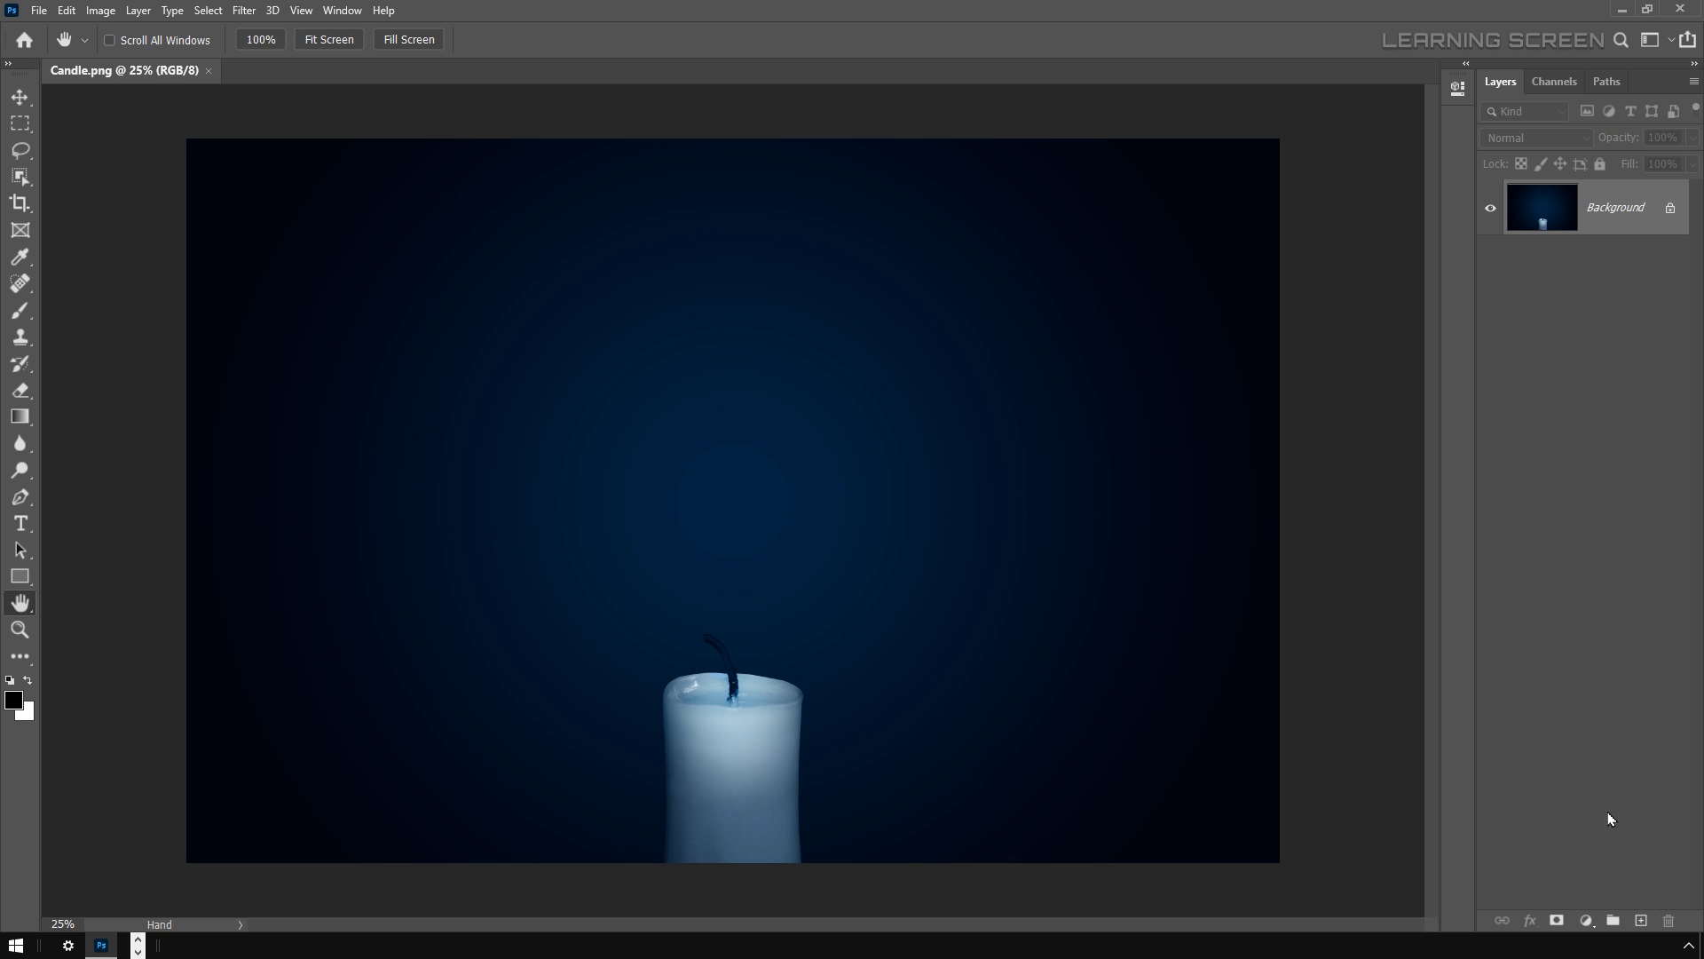
pyautogui.click(1642, 920)
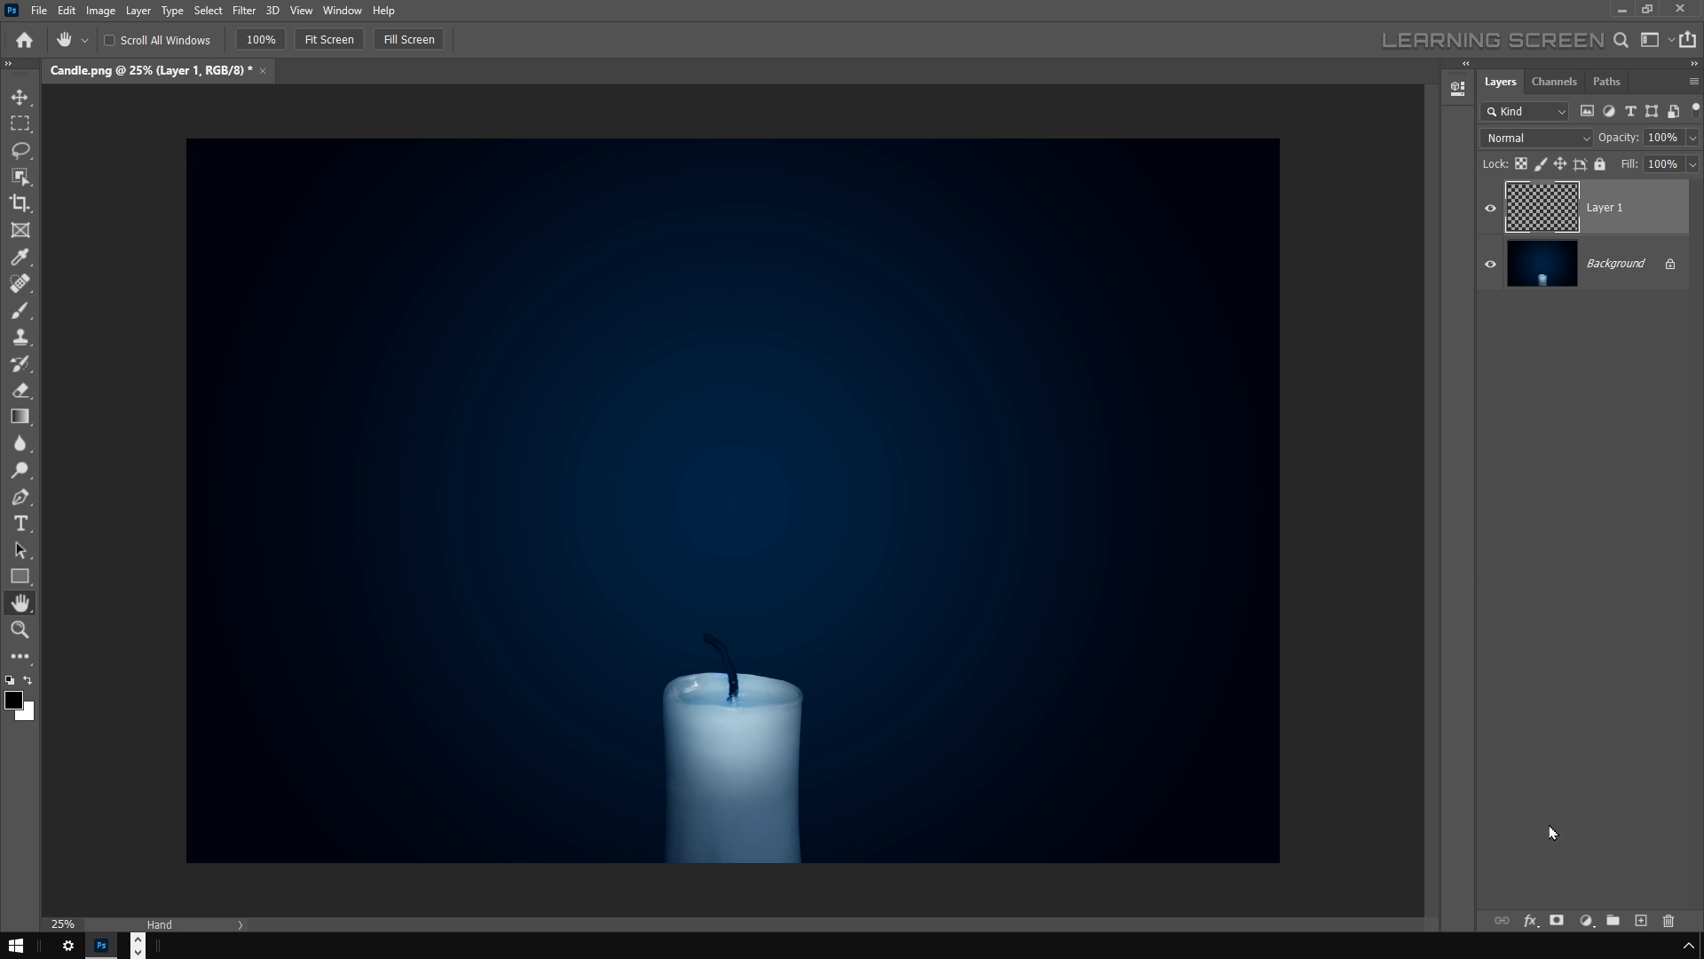
pyautogui.click(18, 319)
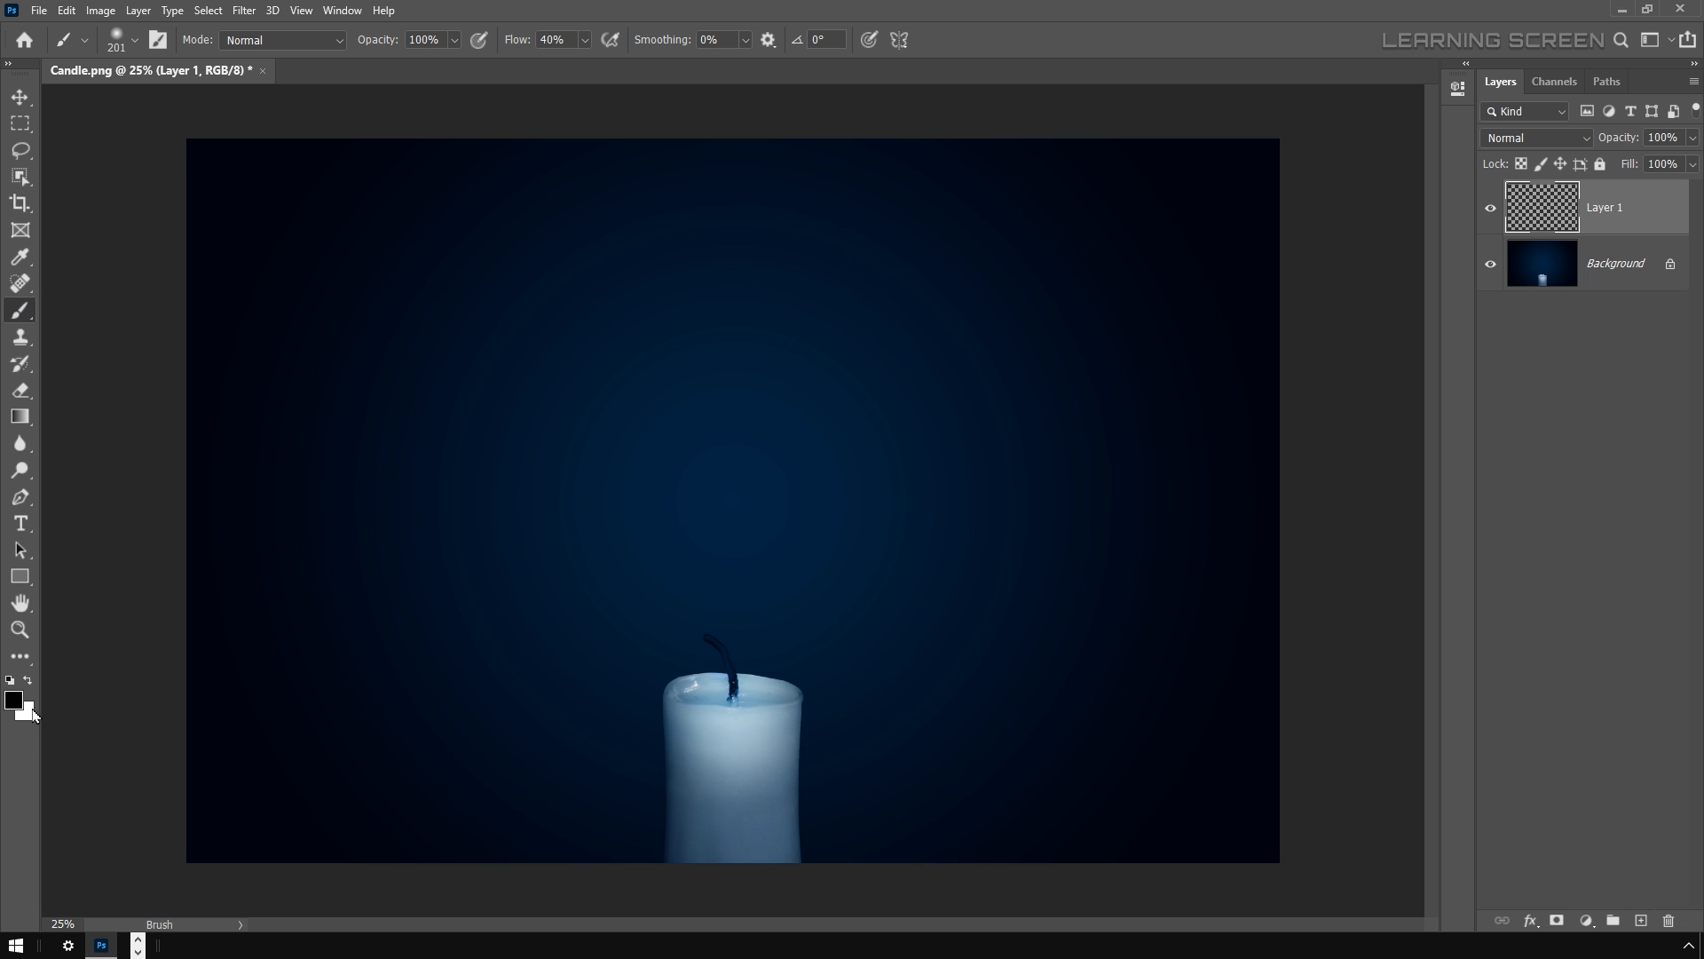
pyautogui.click(27, 680)
# Set brush flow to 100% and size to 33 px, then paint a wavy stroke up from the wick.
pyautogui.moveTo(583, 51); pyautogui.dragTo(701, 71)
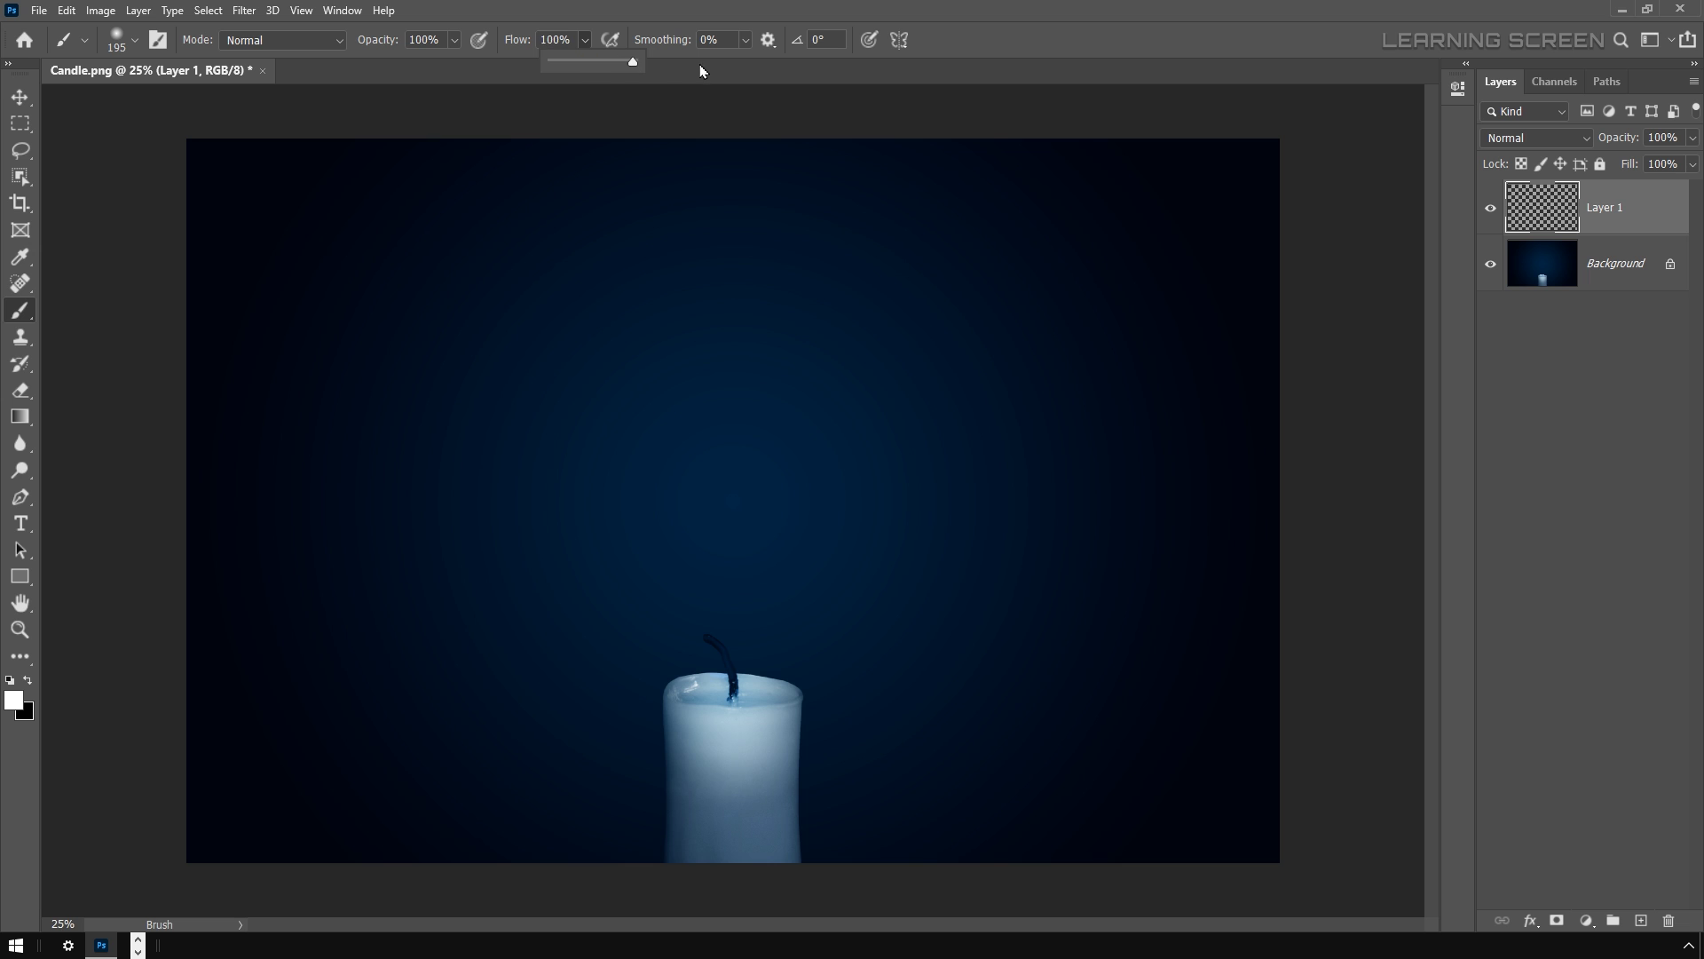
pyautogui.rightClick(688, 409)
pyautogui.moveTo(874, 458); pyautogui.dragTo(809, 463)
pyautogui.click(754, 734)
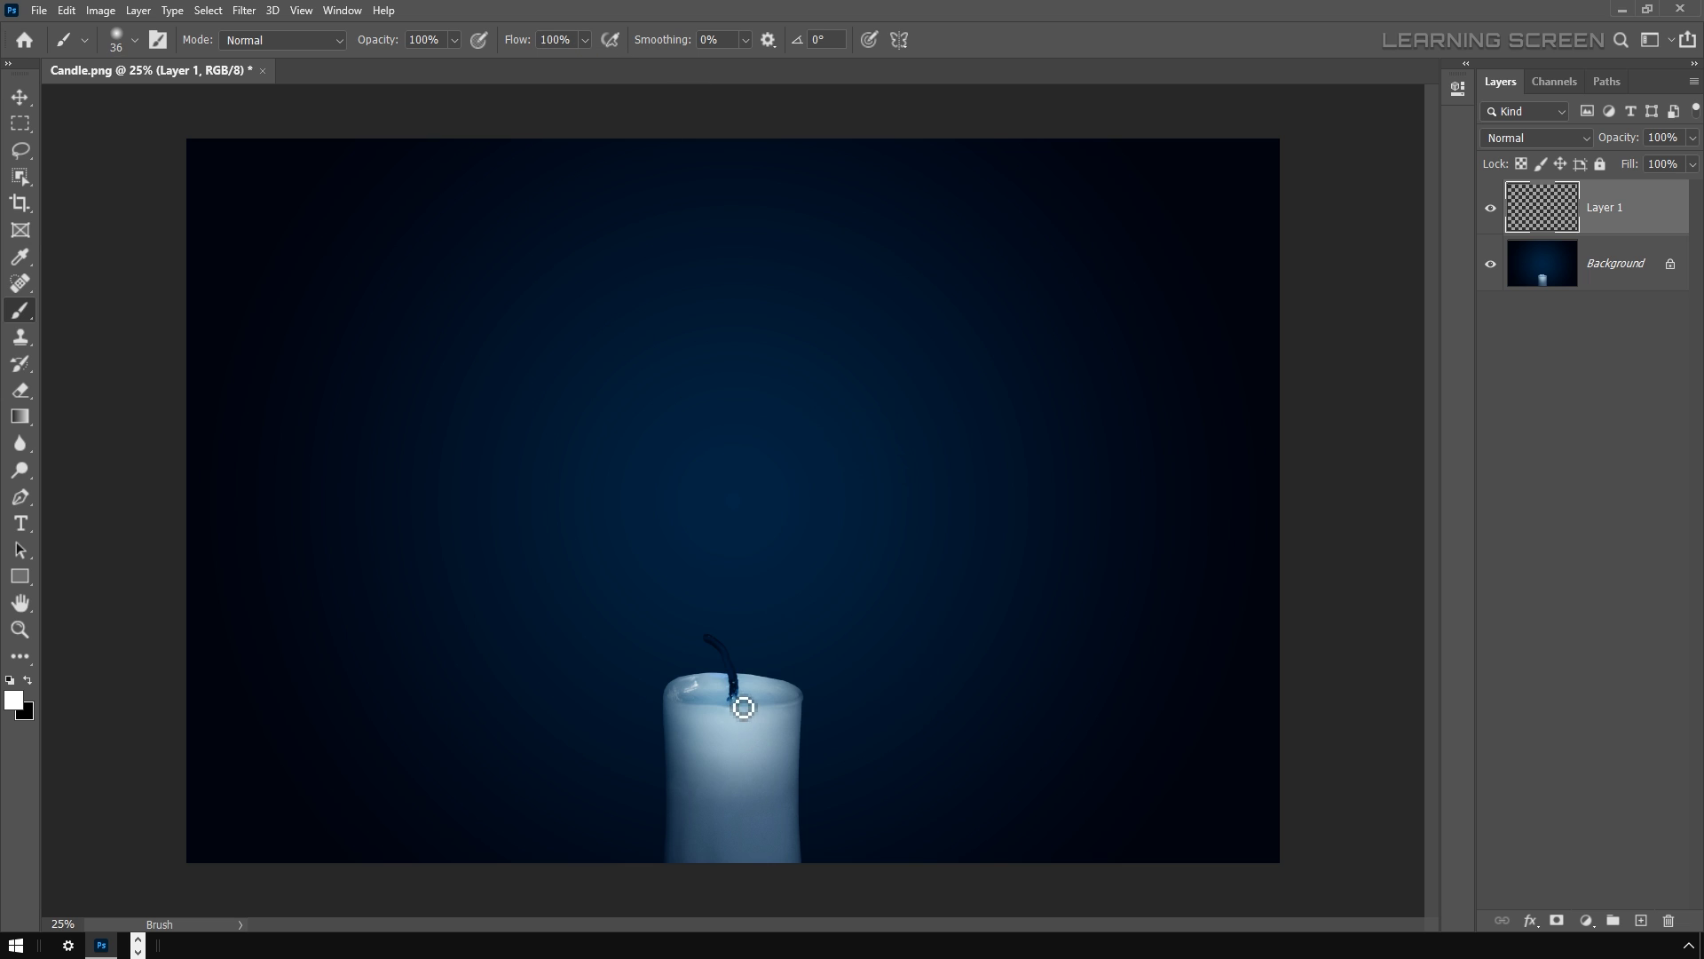
pyautogui.moveTo(733, 690); pyautogui.dragTo(744, 371)
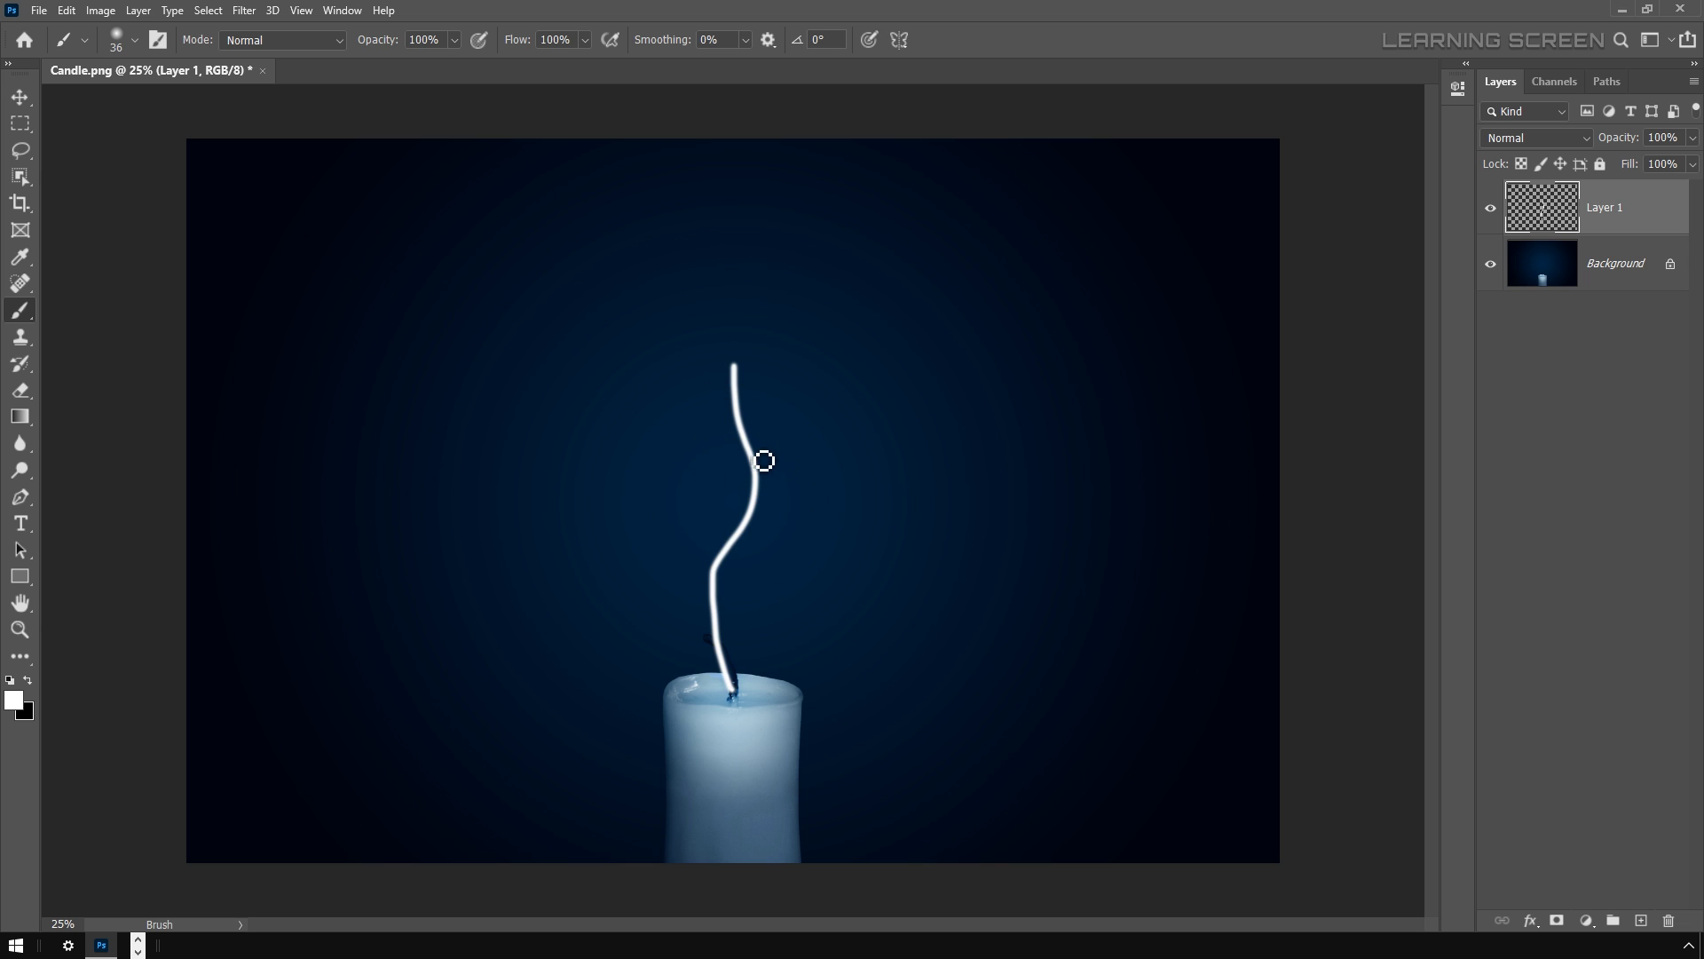
# Start a Path Blur on the stroke and run the blur path upward from the wick.
pyautogui.click(243, 10)
pyautogui.moveTo(267, 229)
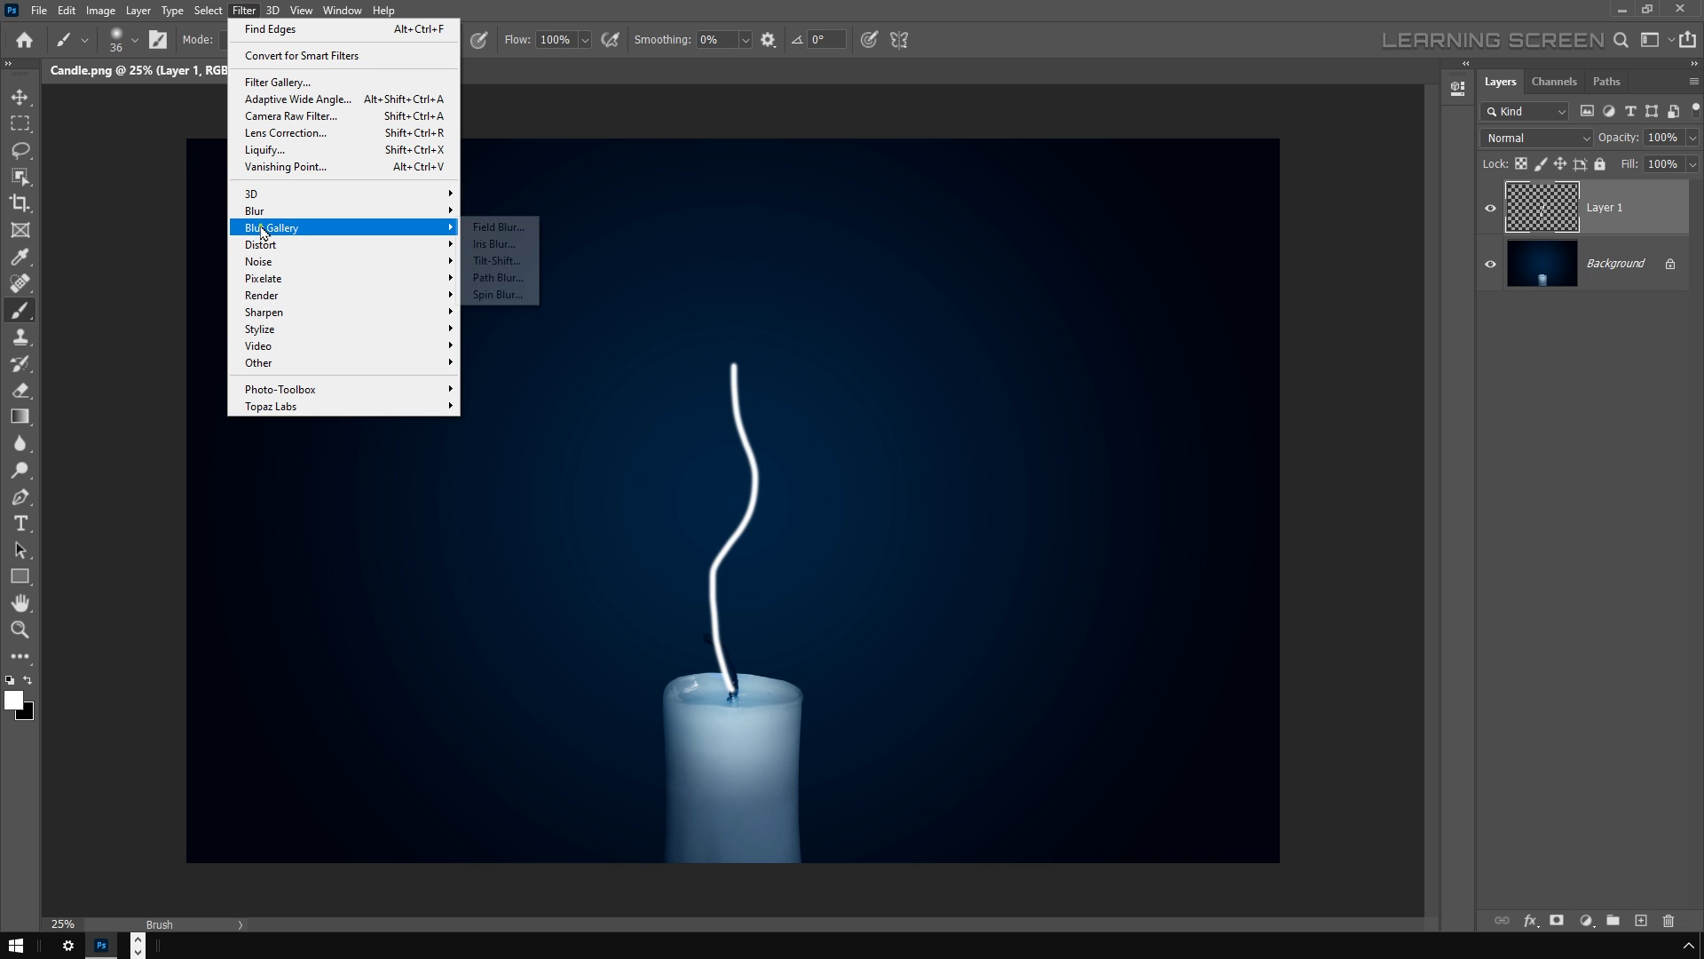
pyautogui.click(499, 277)
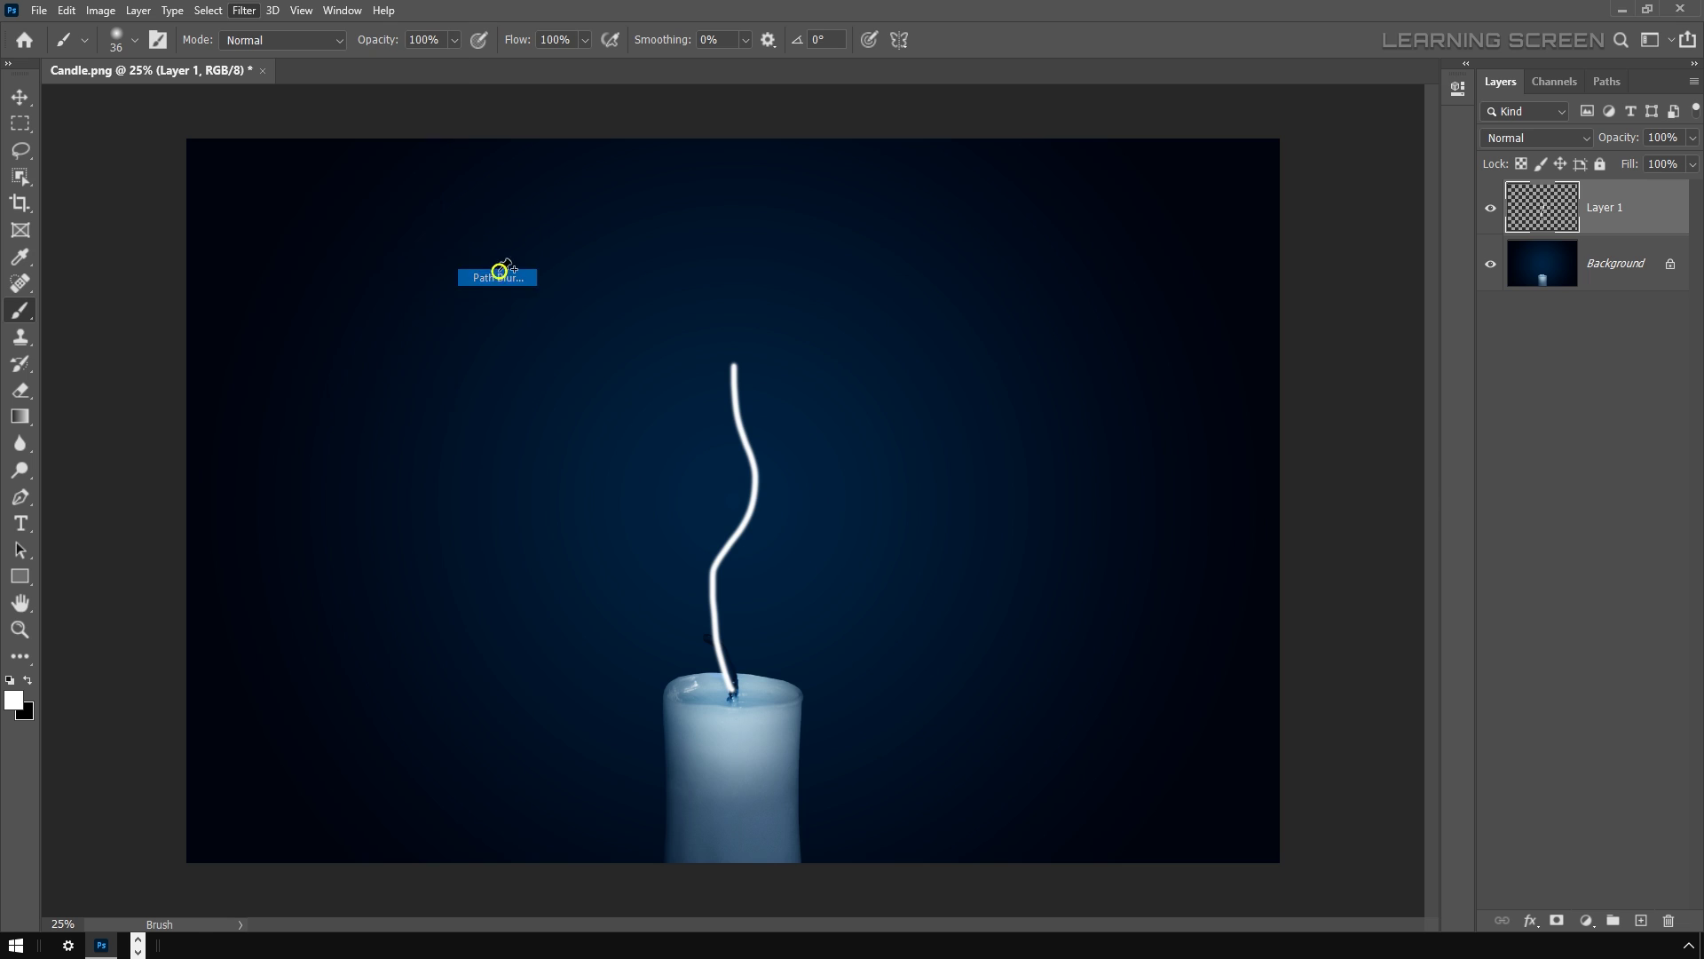
pyautogui.click(604, 40)
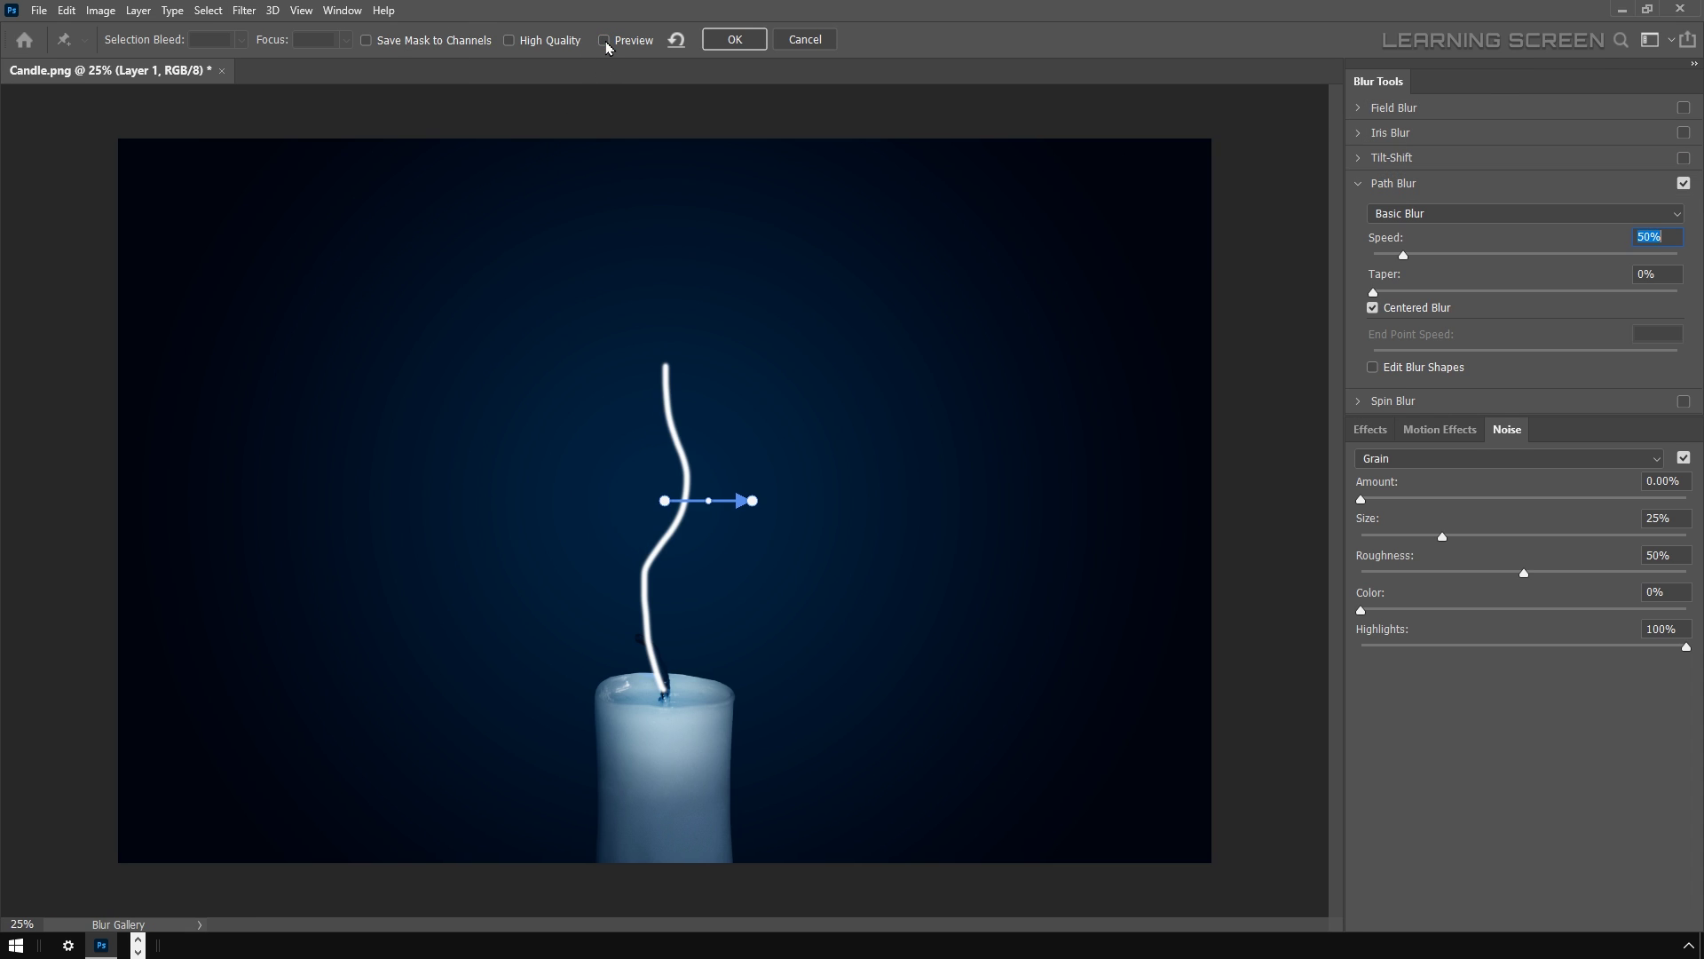
pyautogui.click(604, 41)
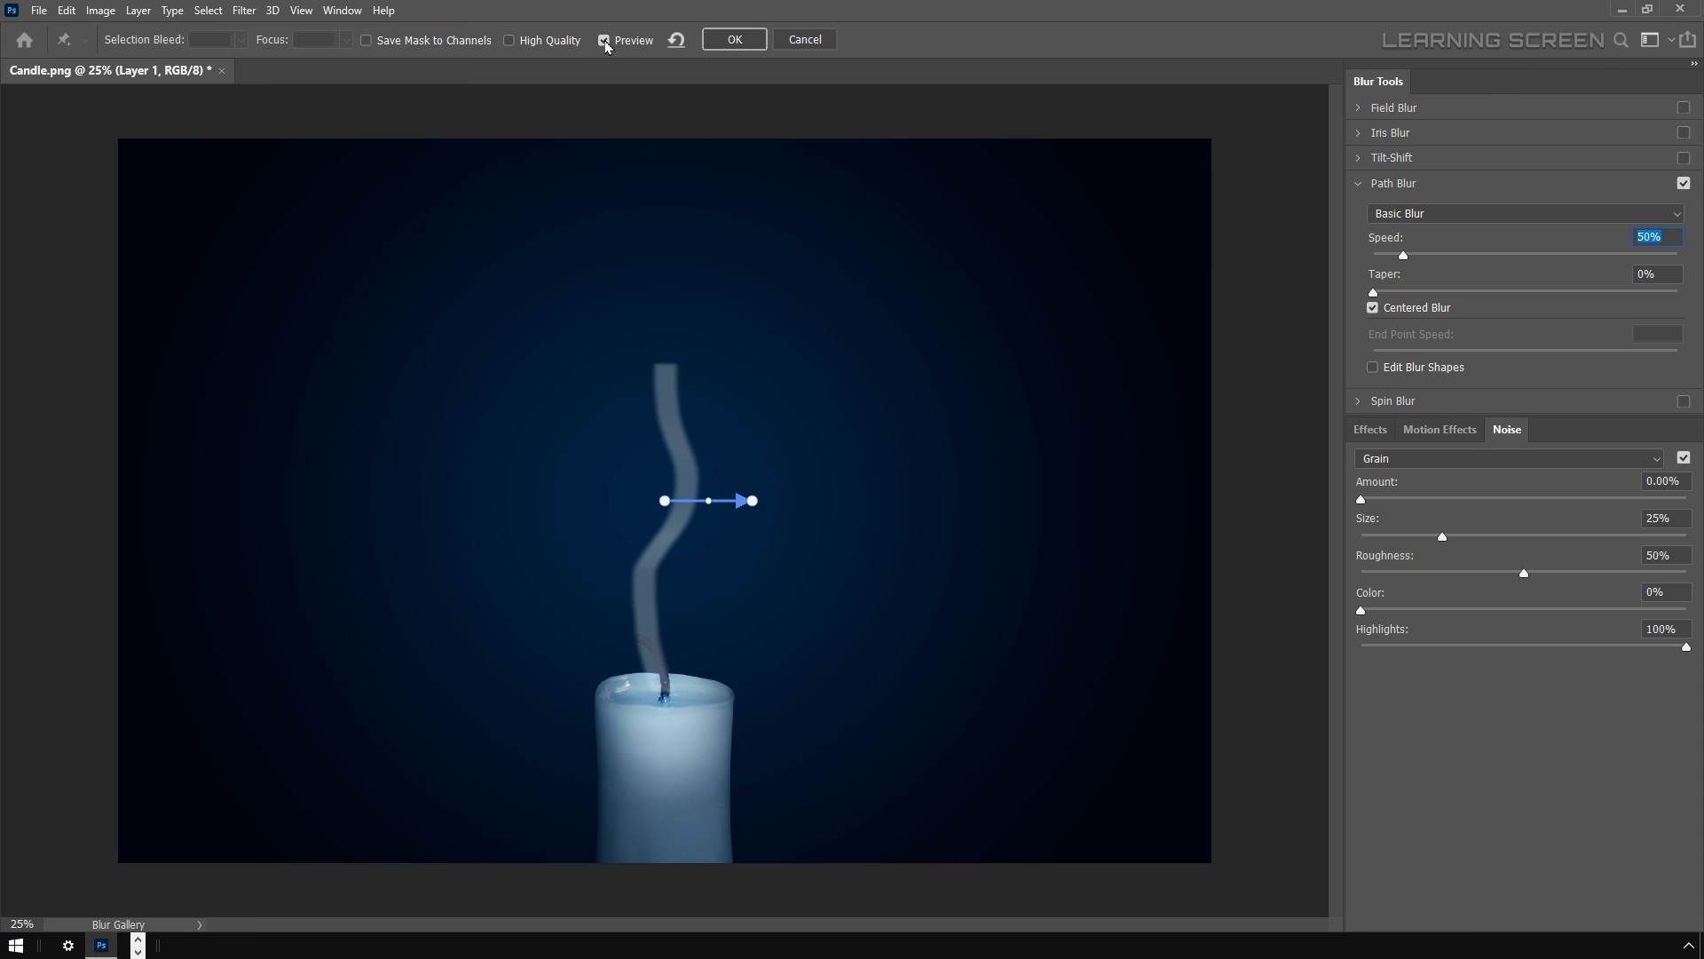
pyautogui.moveTo(753, 501); pyautogui.dragTo(668, 360)
pyautogui.moveTo(665, 501); pyautogui.dragTo(662, 691)
# Extend the blur path up the stroke and bend it into an S curve with extra points.
pyautogui.moveTo(668, 363)
pyautogui.mouseDown()
pyautogui.moveTo(662, 267)
pyautogui.moveTo(666, 384)
pyautogui.moveTo(660, 357)
pyautogui.mouseUp()
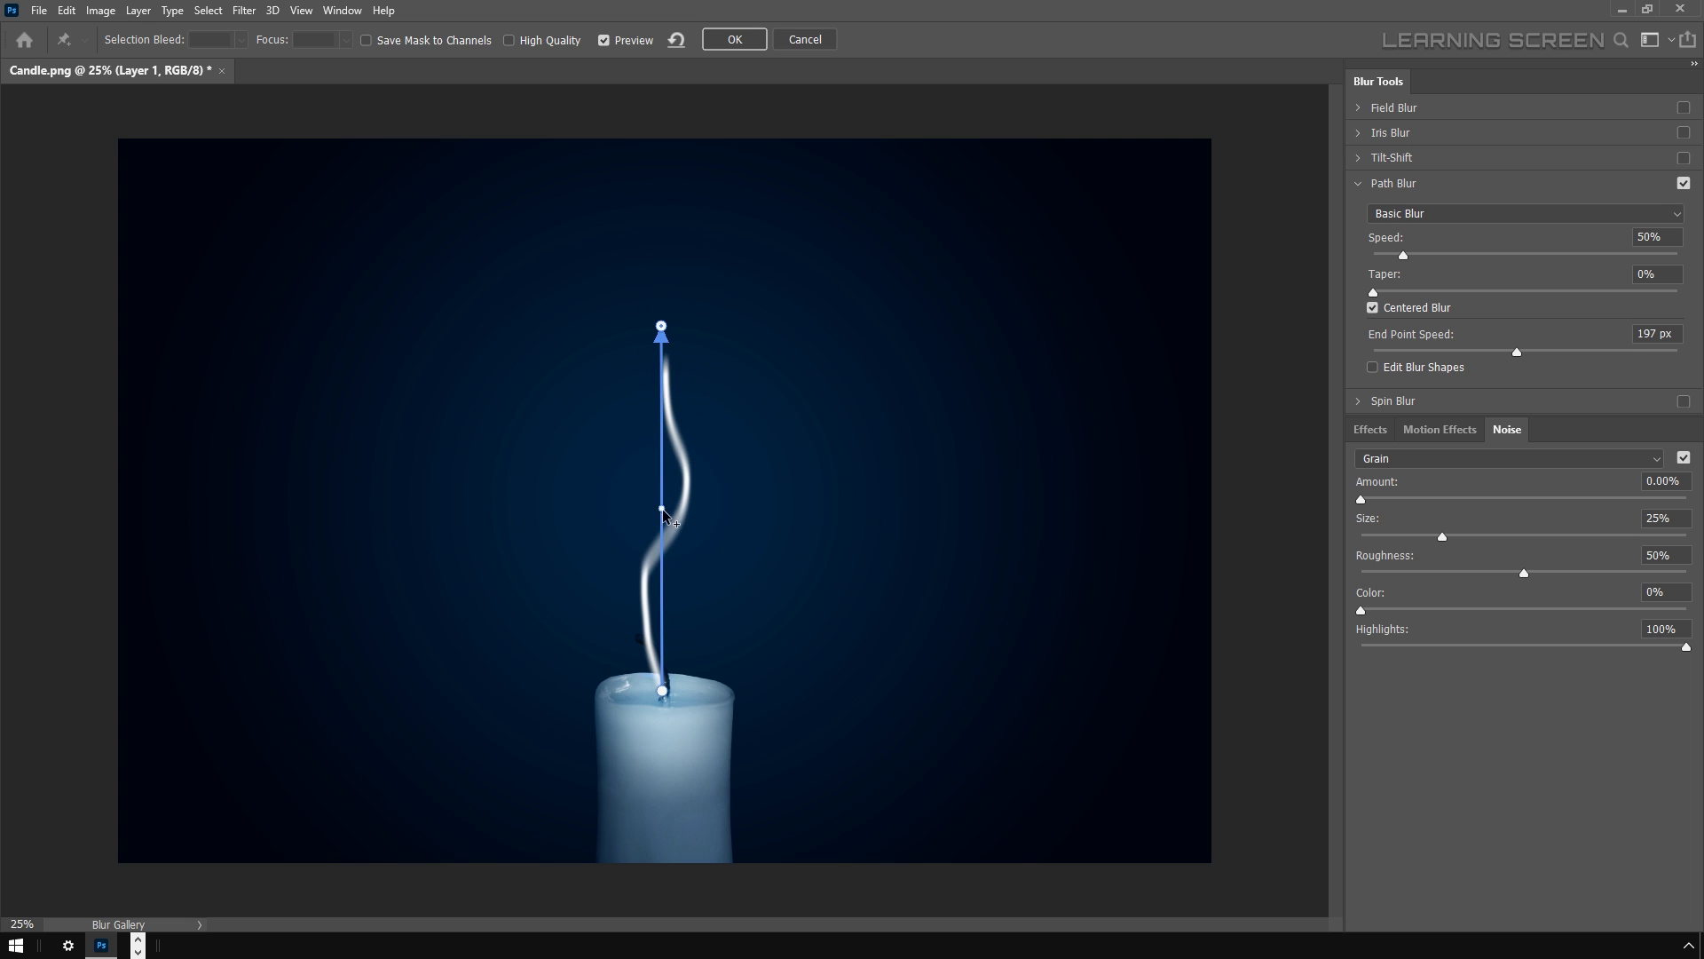
pyautogui.moveTo(662, 509); pyautogui.dragTo(634, 556)
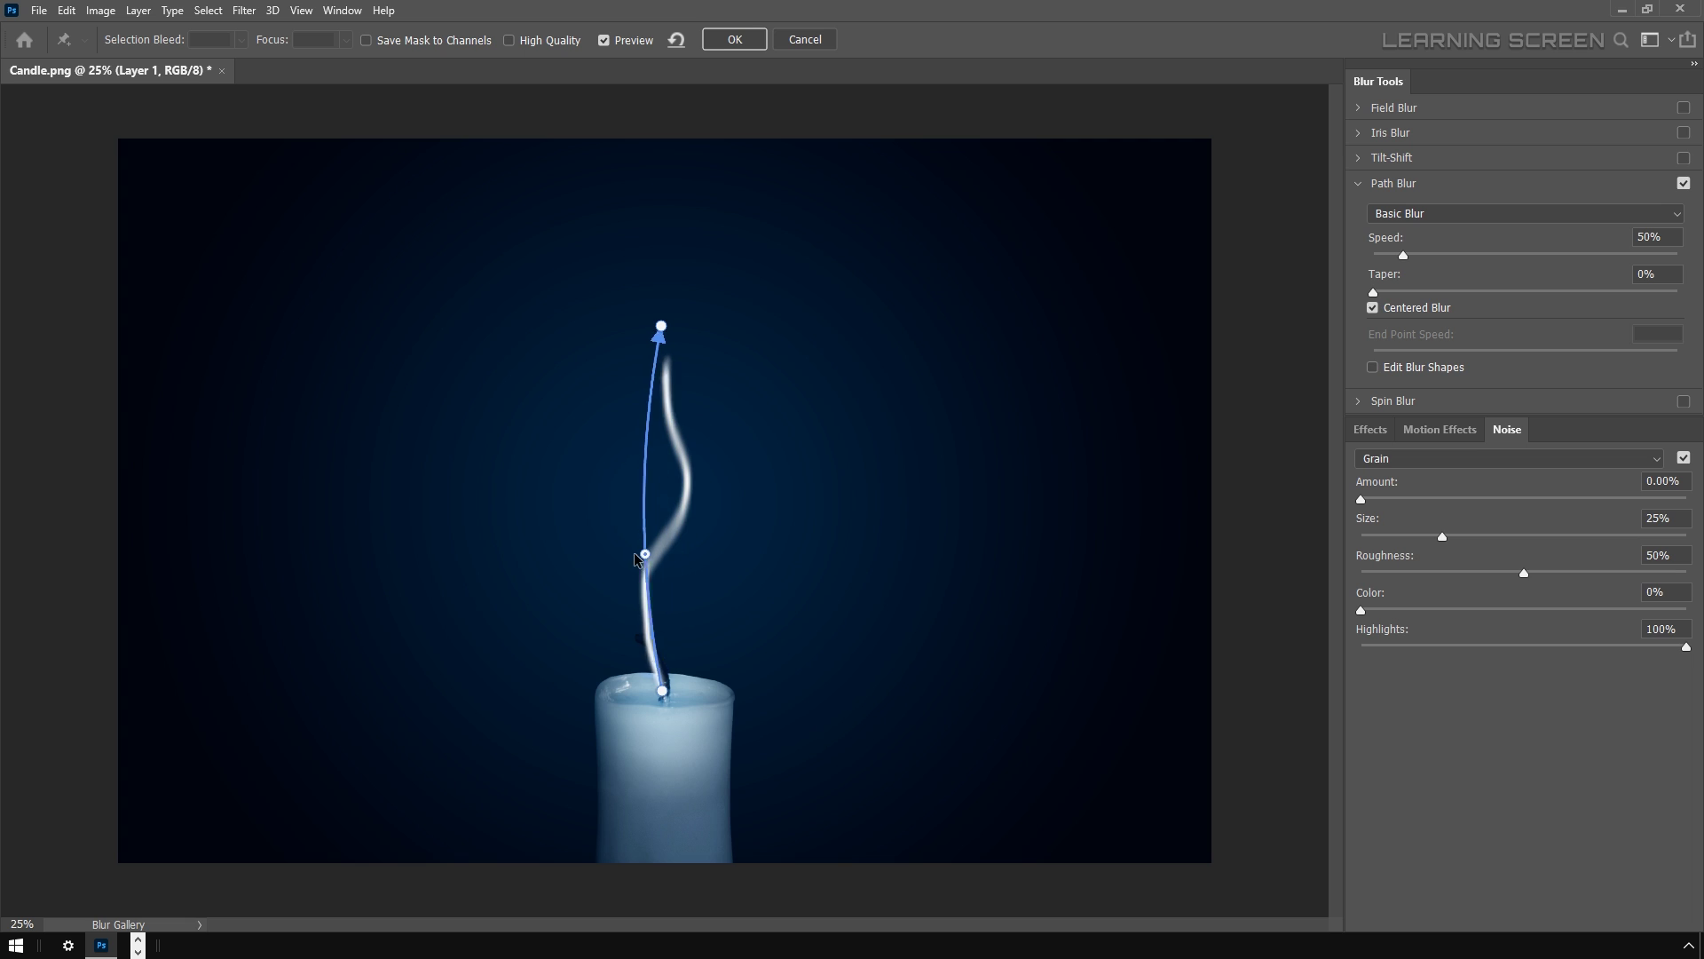
pyautogui.moveTo(639, 459); pyautogui.dragTo(688, 458)
pyautogui.moveTo(632, 616); pyautogui.dragTo(670, 604)
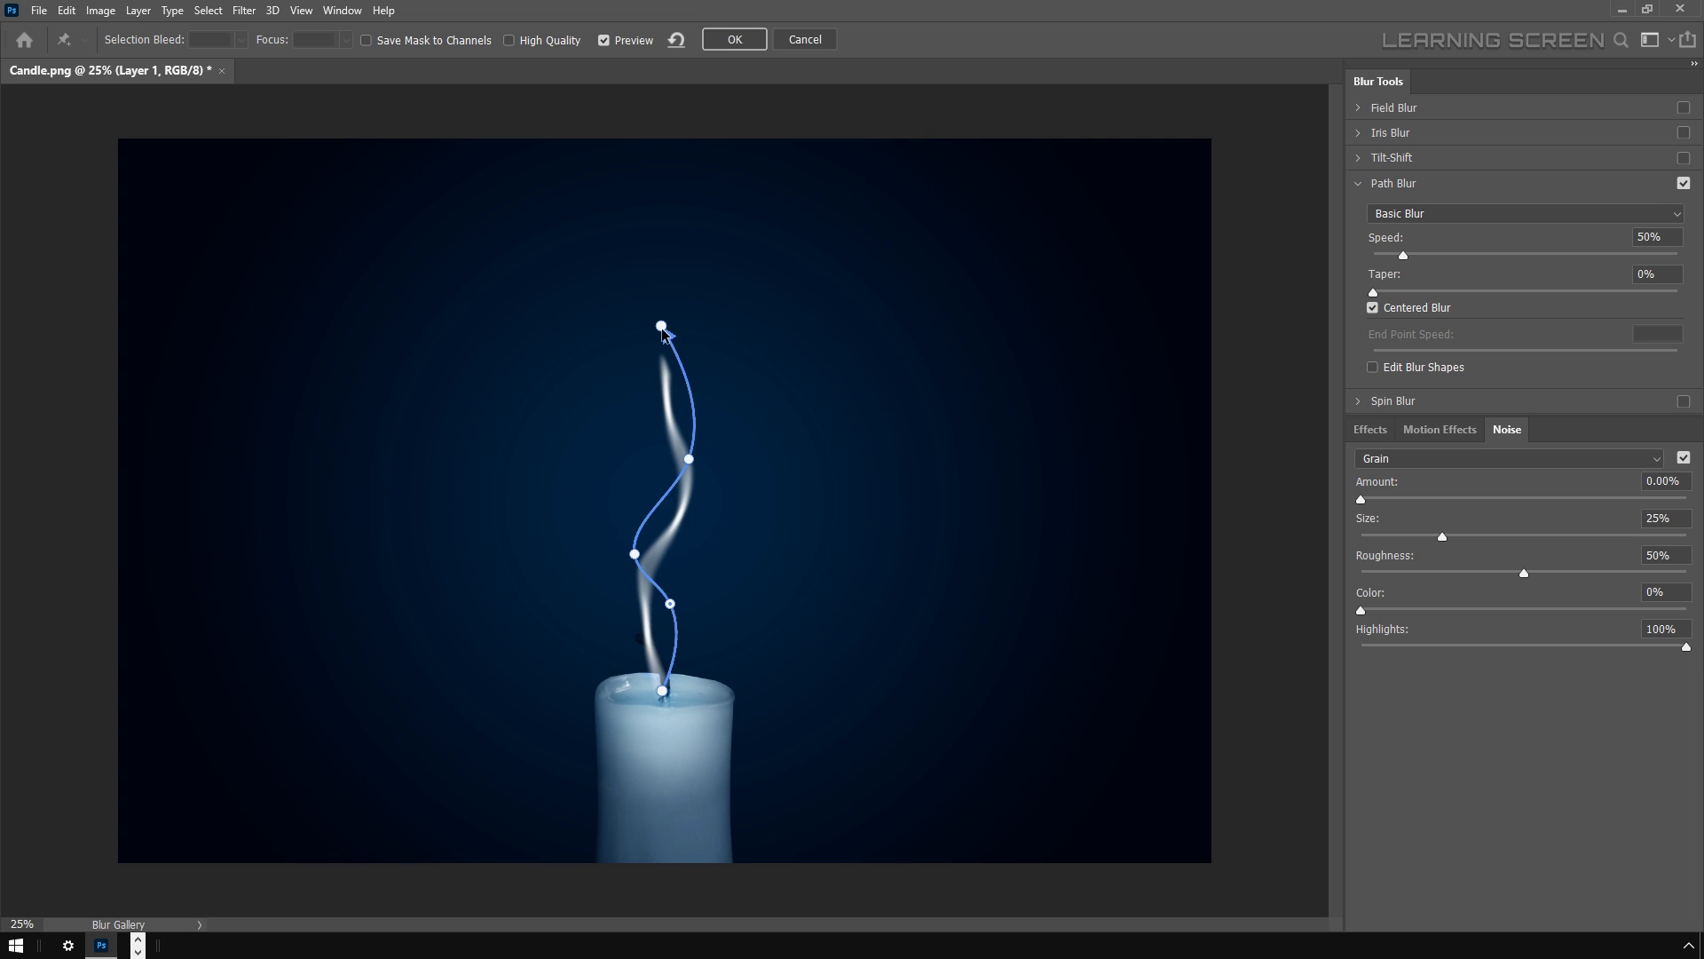
pyautogui.moveTo(666, 332); pyautogui.dragTo(652, 334)
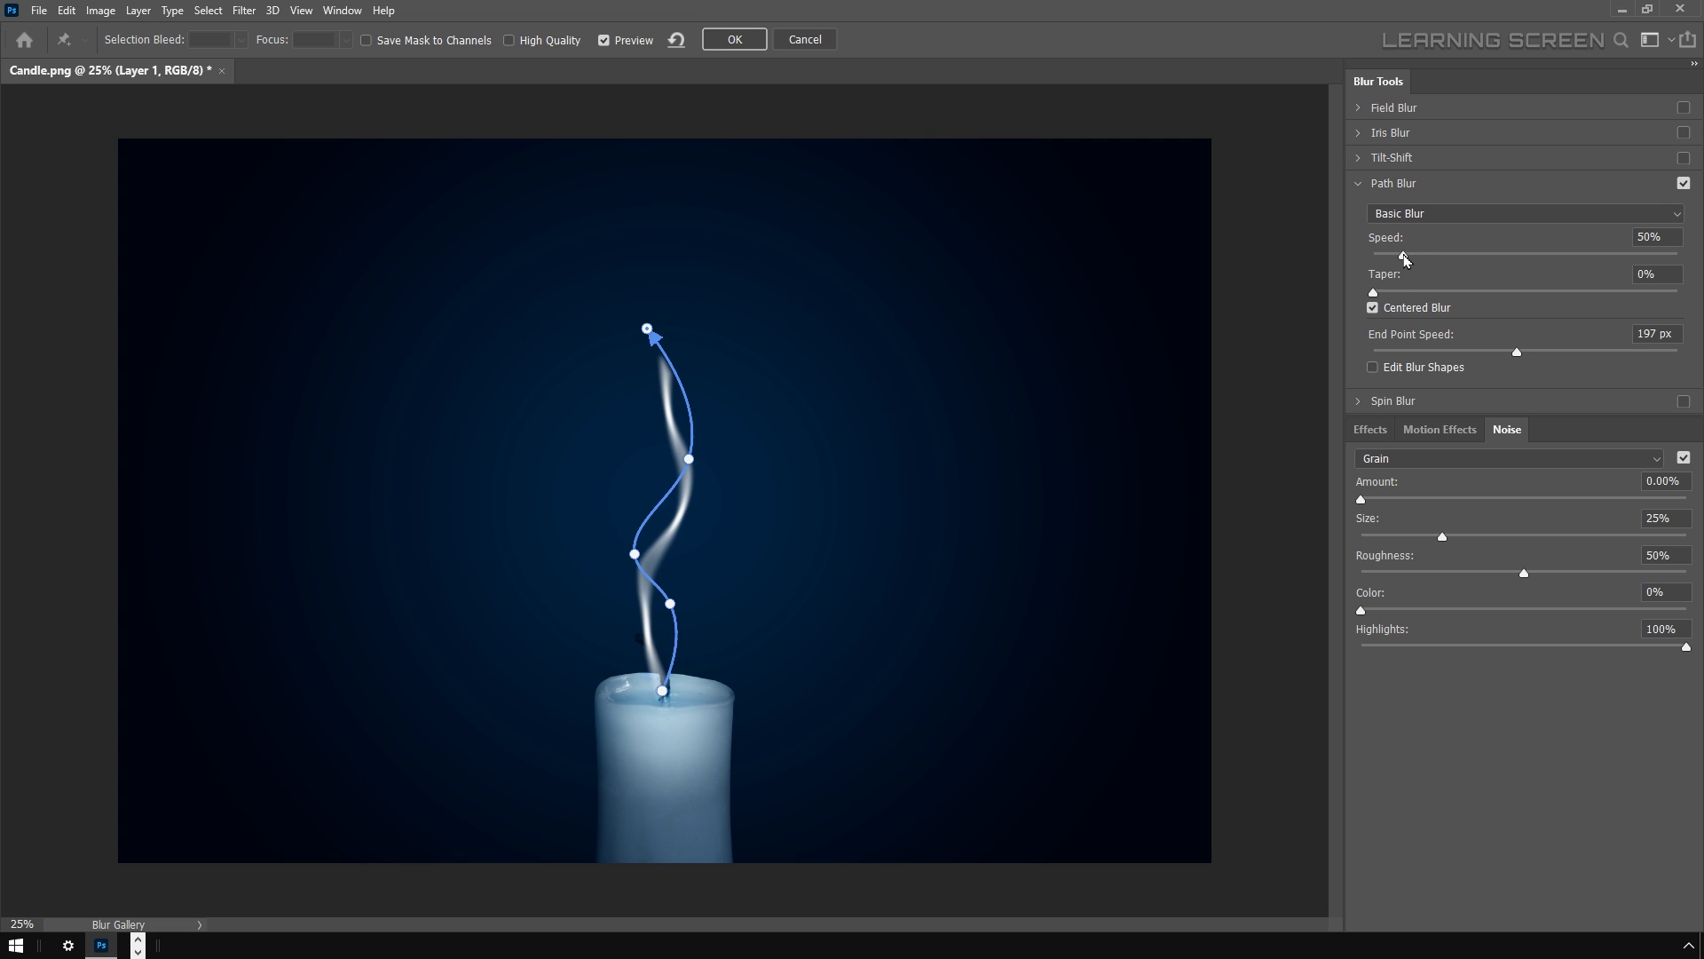
# Raise Path Blur Speed to 375% and reshape the path's start point and middle bends.
pyautogui.moveTo(1406, 258); pyautogui.dragTo(1601, 256)
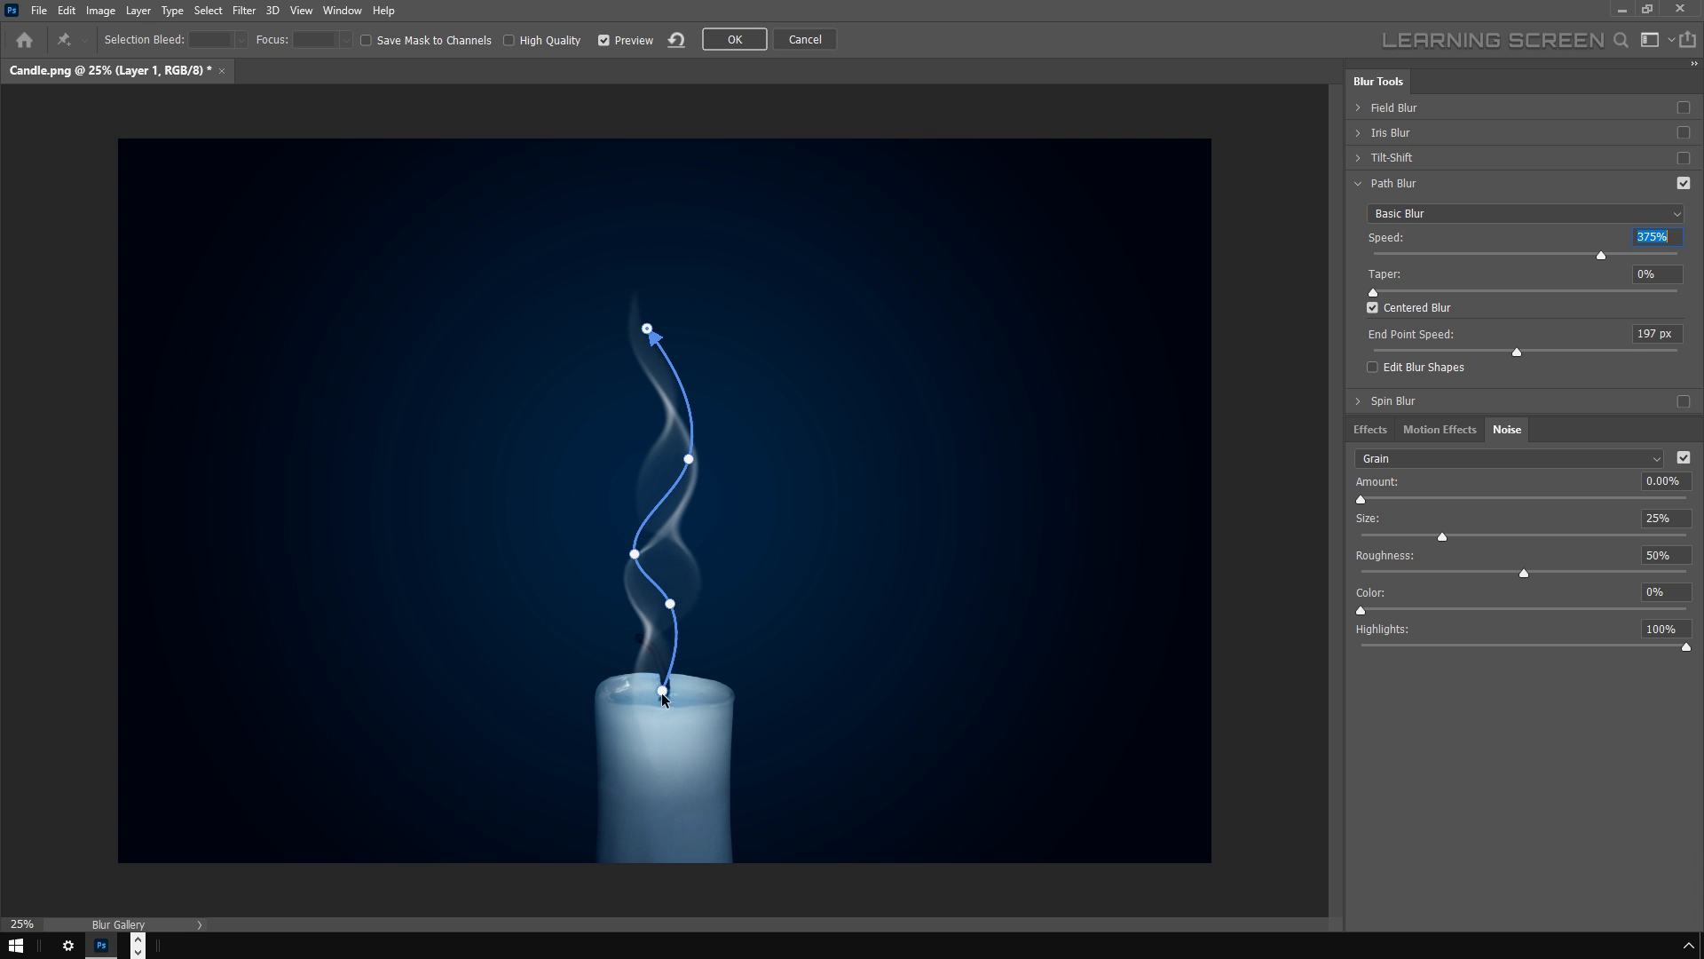
pyautogui.moveTo(662, 692); pyautogui.dragTo(662, 687)
pyautogui.moveTo(637, 554); pyautogui.dragTo(708, 537)
pyautogui.moveTo(690, 459); pyautogui.dragTo(670, 465)
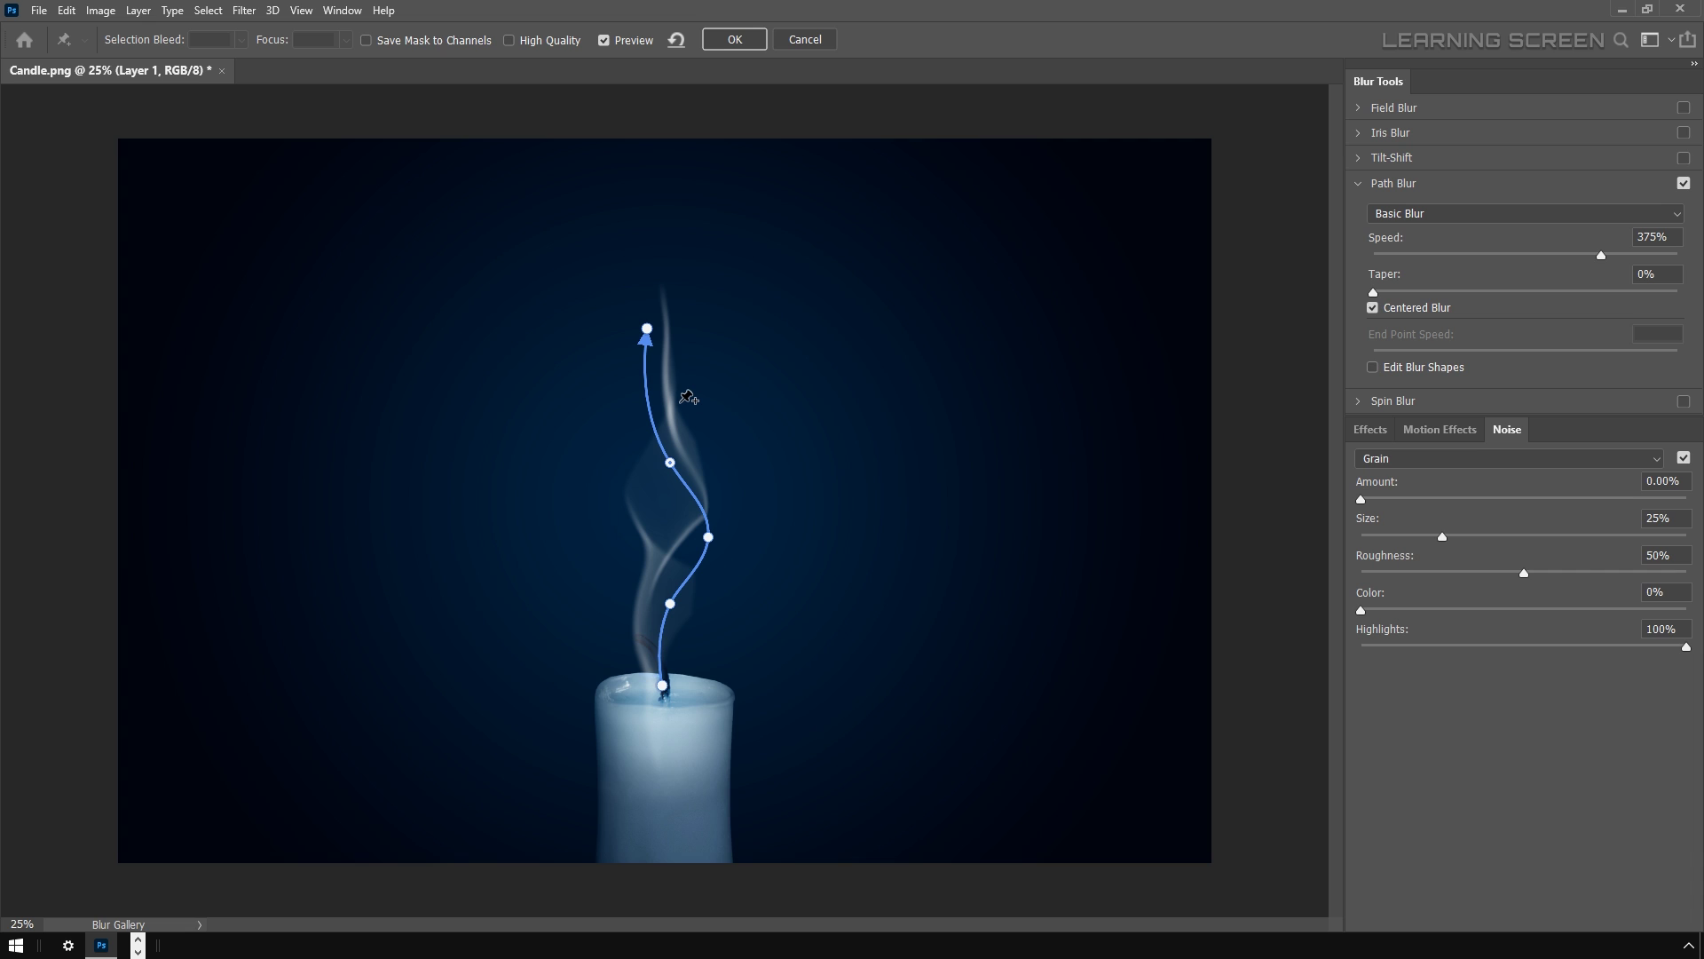
# Apply the path blur and move the blurred smoke higher above the wick.
pyautogui.click(735, 39)
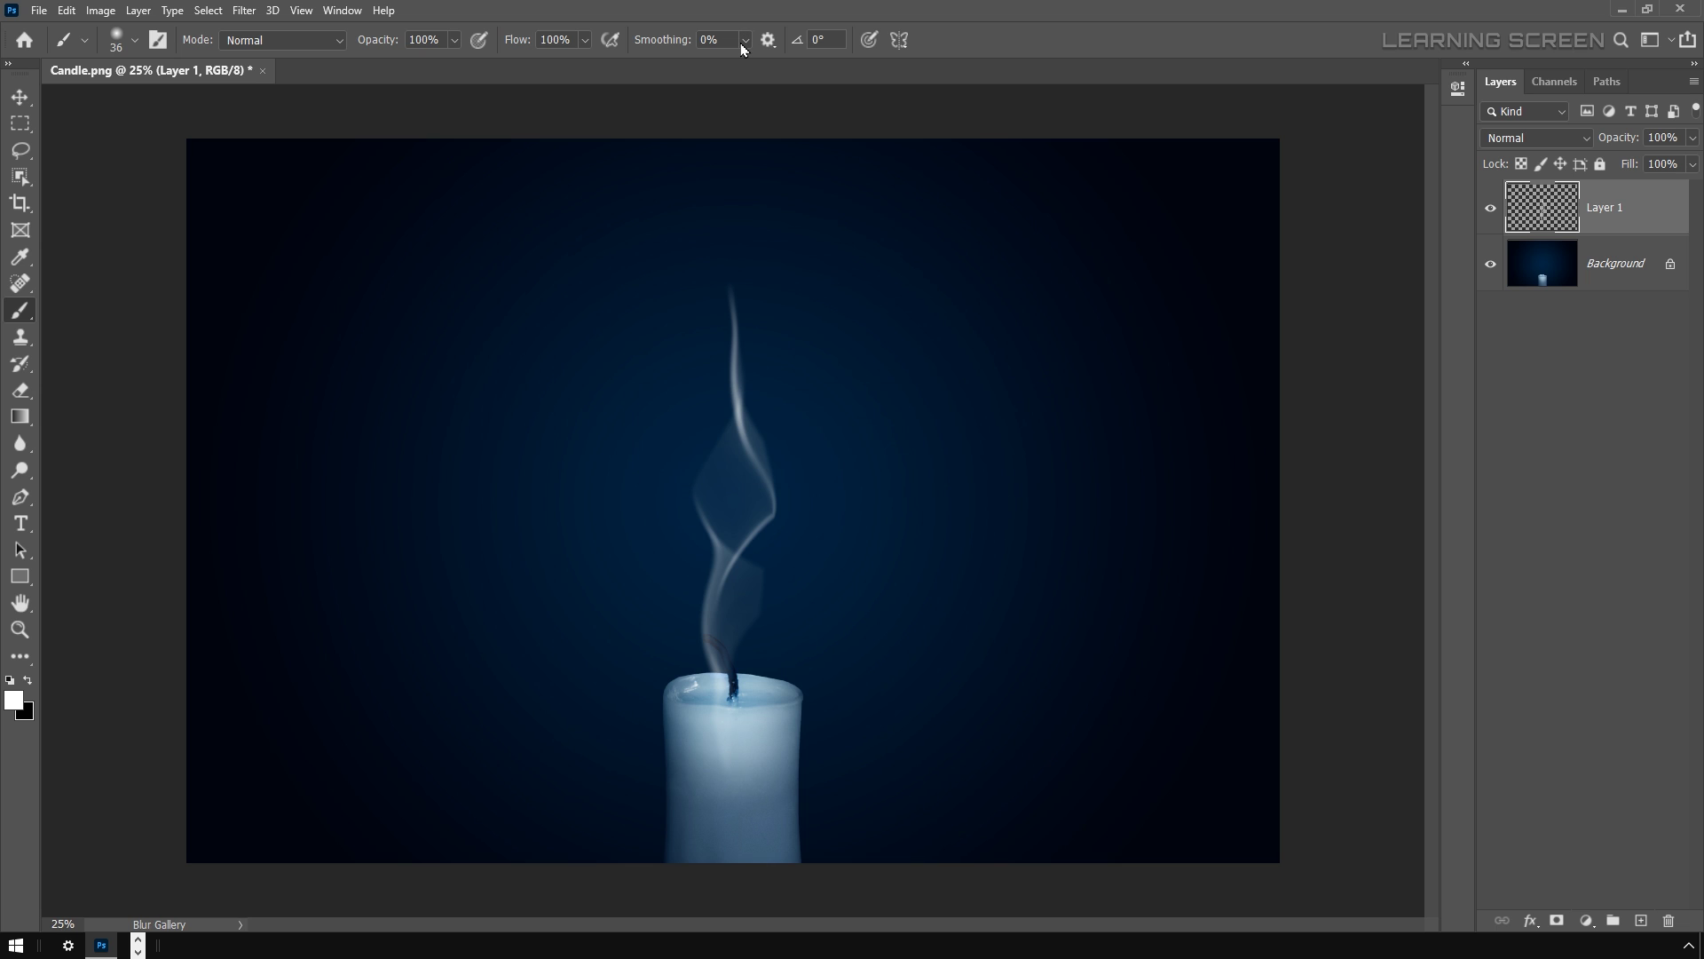
pyautogui.click(19, 97)
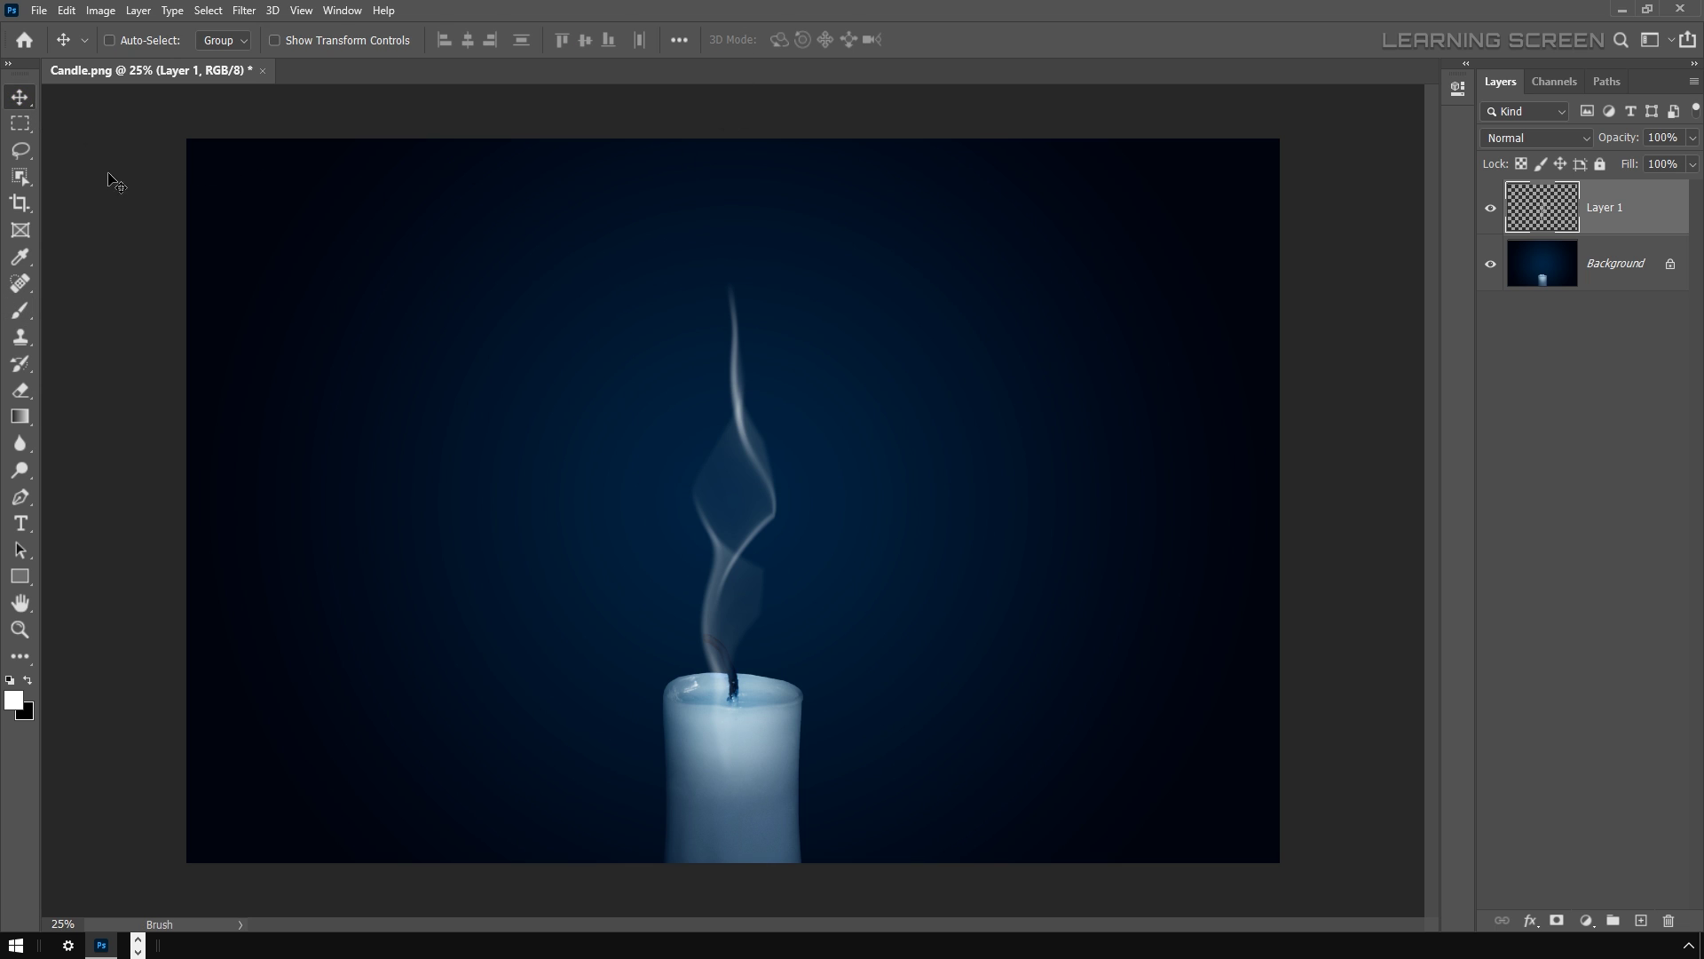
pyautogui.moveTo(730, 533); pyautogui.dragTo(742, 473)
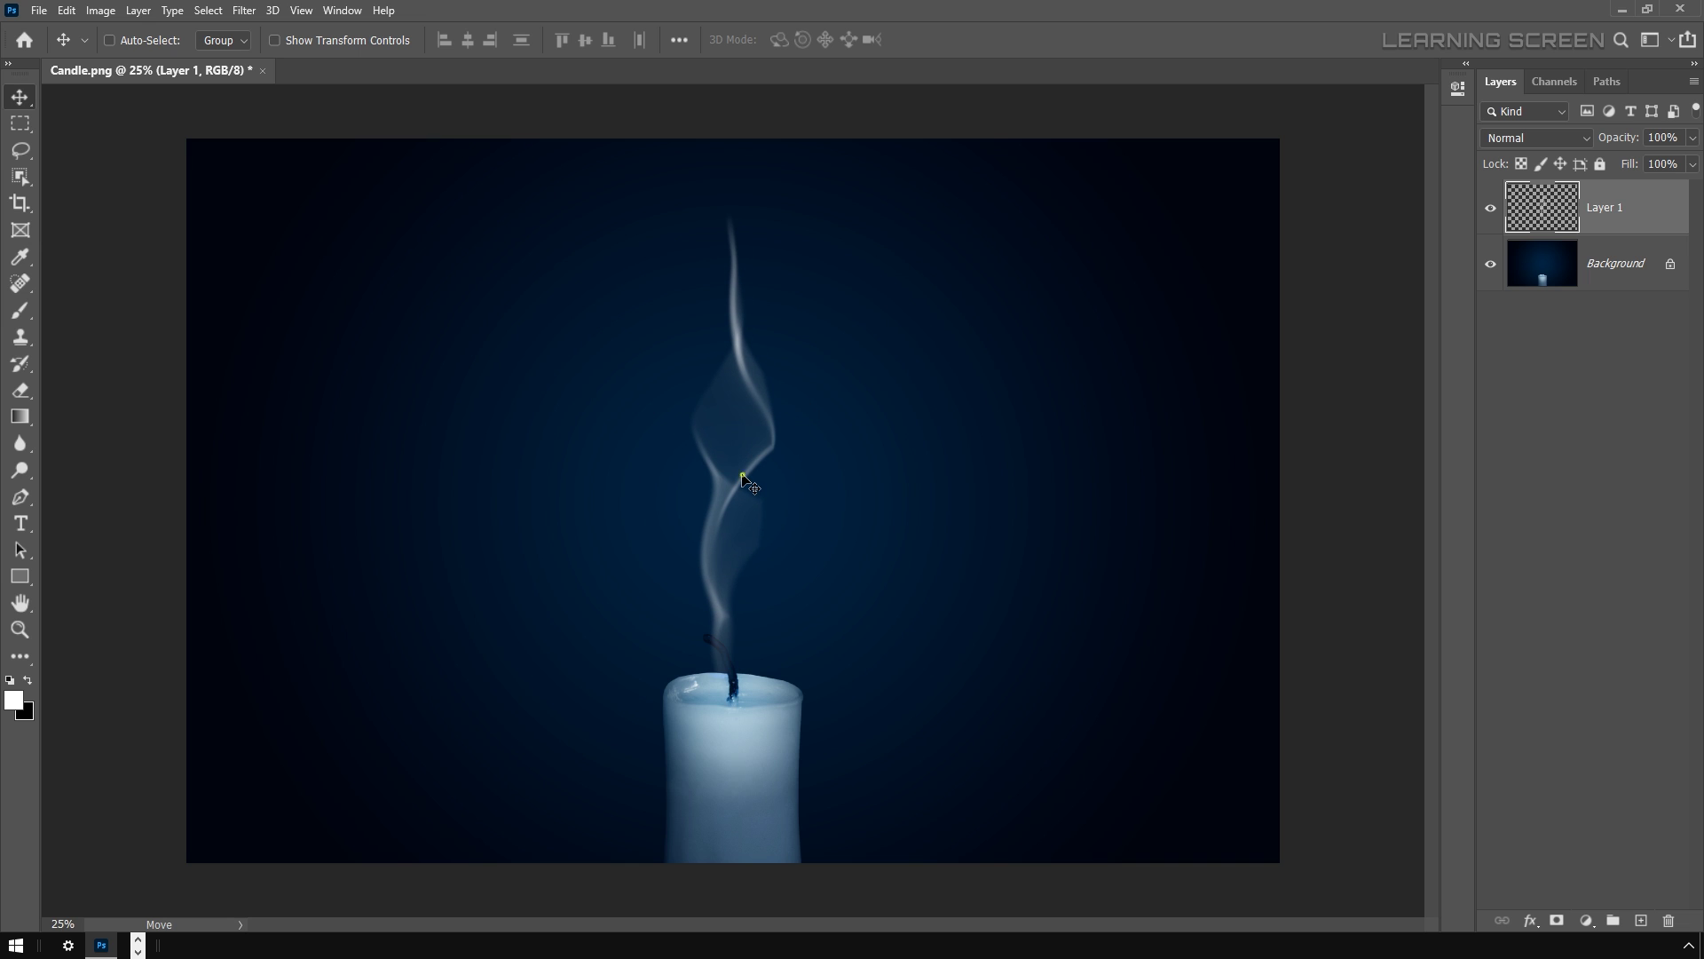
# Flip the smoke horizontally, scale it to about 80%, and rotate it to 175.6°.
pyautogui.hotkey('ctrl', 't')
pyautogui.rightClick(742, 474)
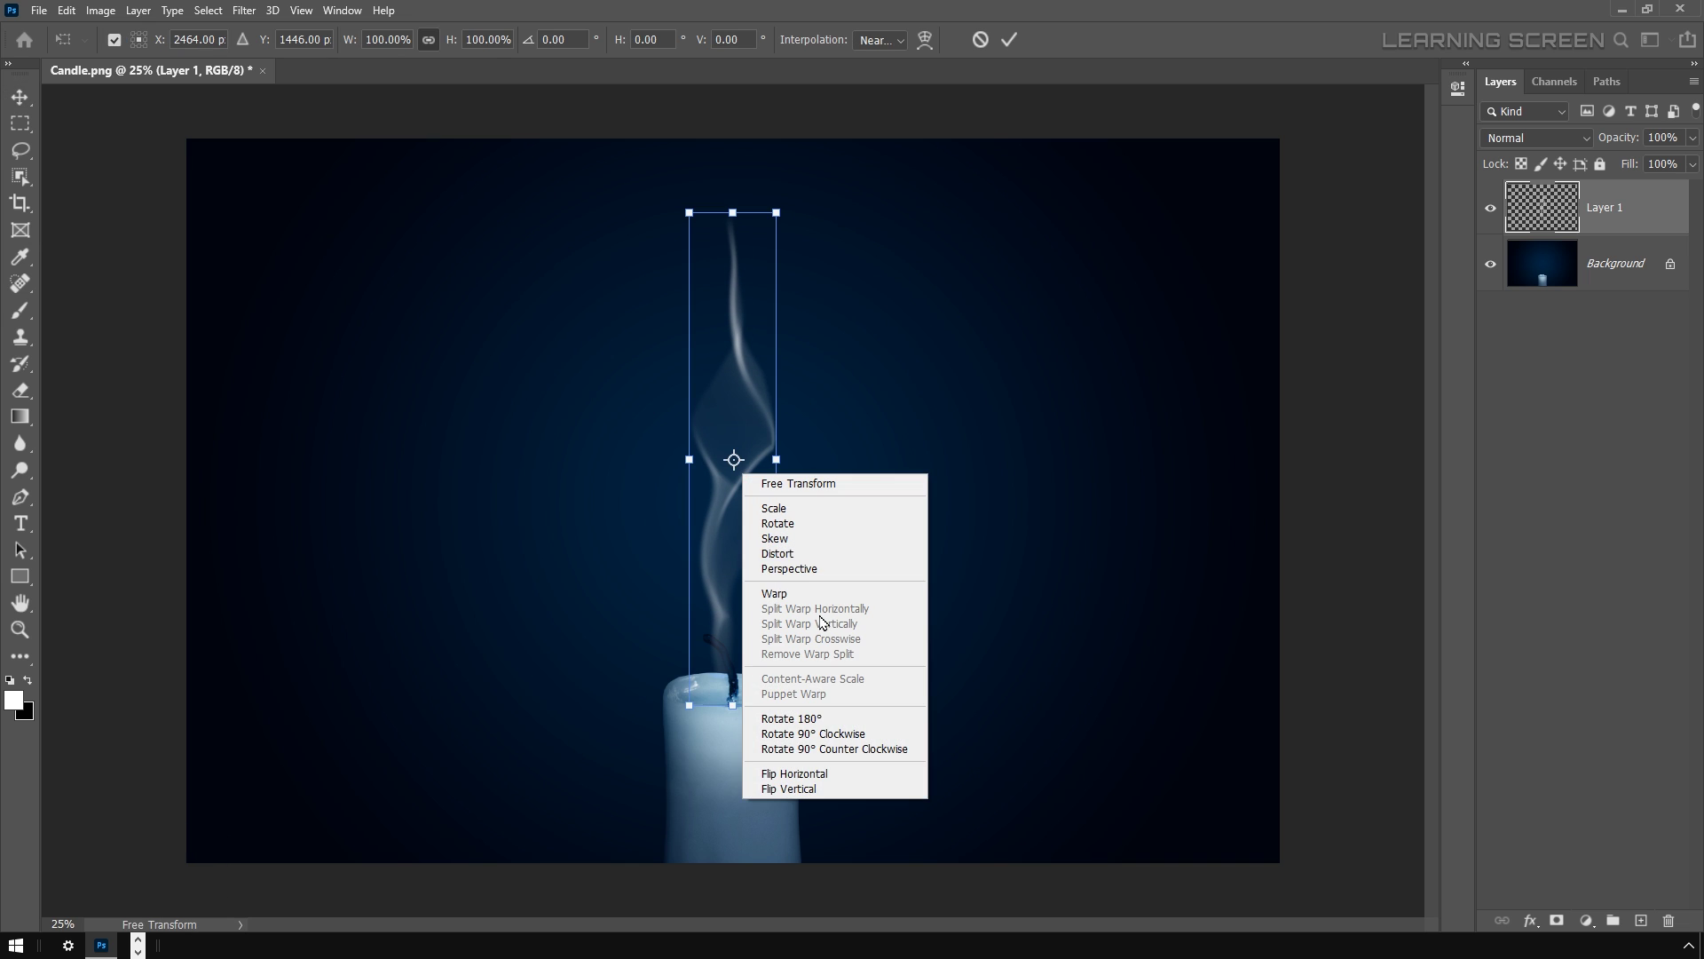
pyautogui.click(827, 773)
pyautogui.moveTo(767, 370); pyautogui.dragTo(755, 377)
pyautogui.moveTo(763, 211); pyautogui.dragTo(746, 318)
pyautogui.moveTo(760, 381); pyautogui.dragTo(777, 385)
pyautogui.click(1009, 40)
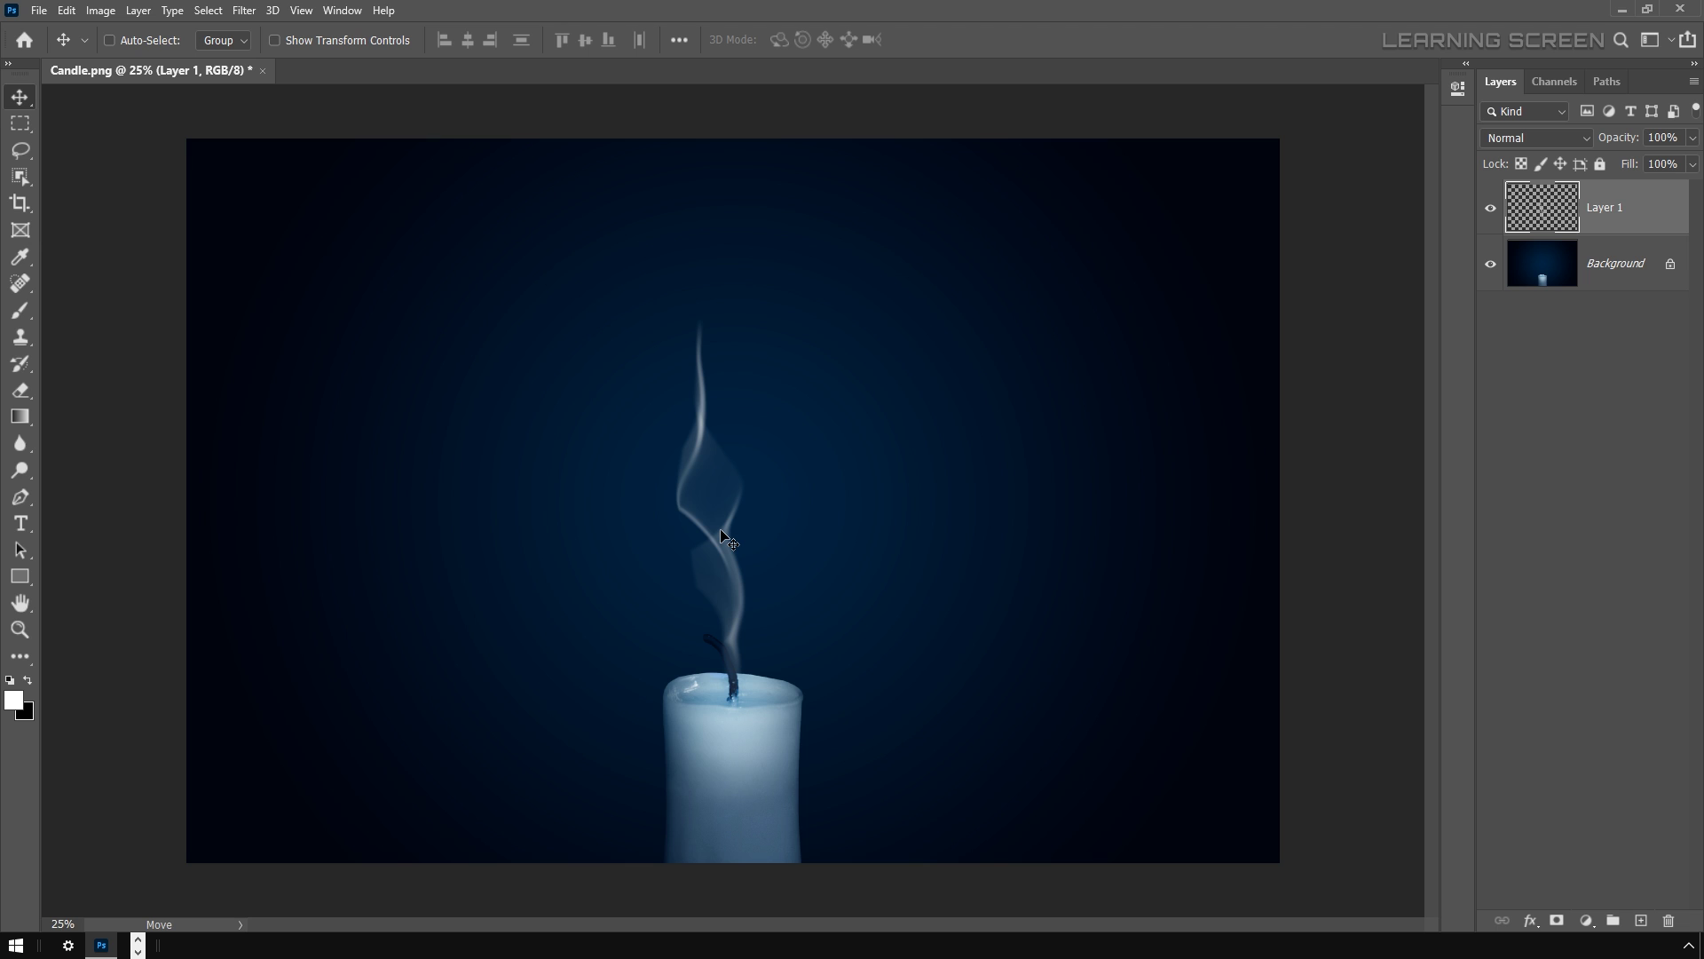
# Add Layer 2 and paint a second white stroke up from the wick.
pyautogui.click(1641, 919)
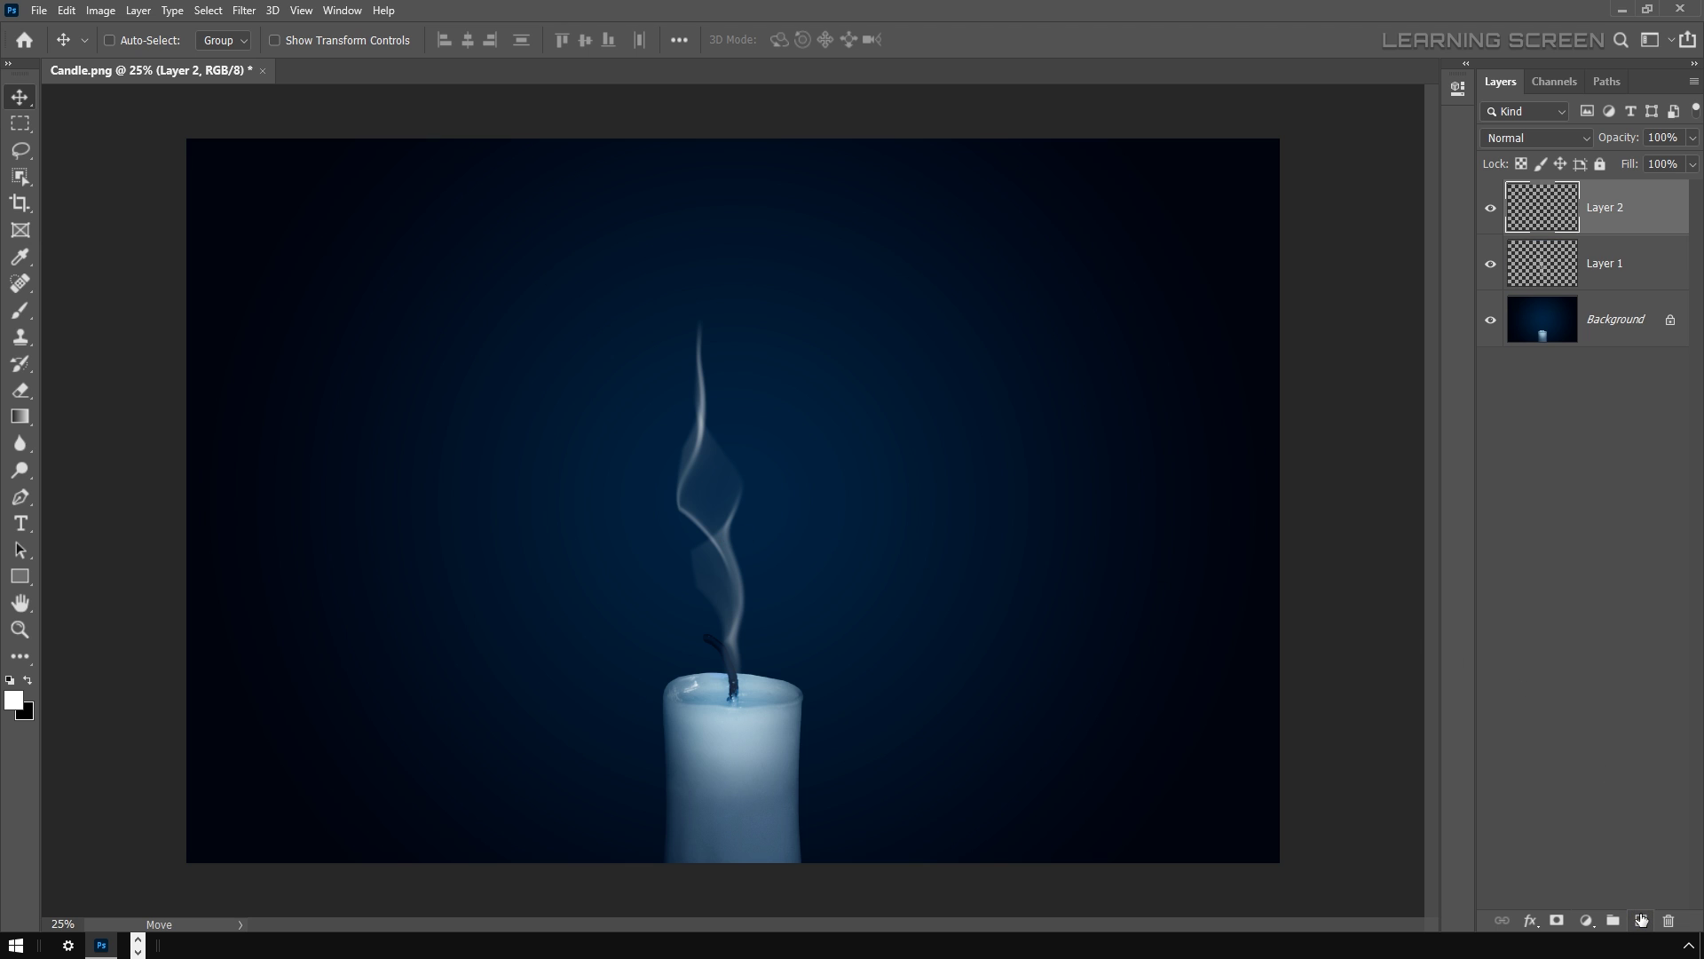
pyautogui.click(20, 310)
pyautogui.moveTo(741, 678); pyautogui.dragTo(727, 285)
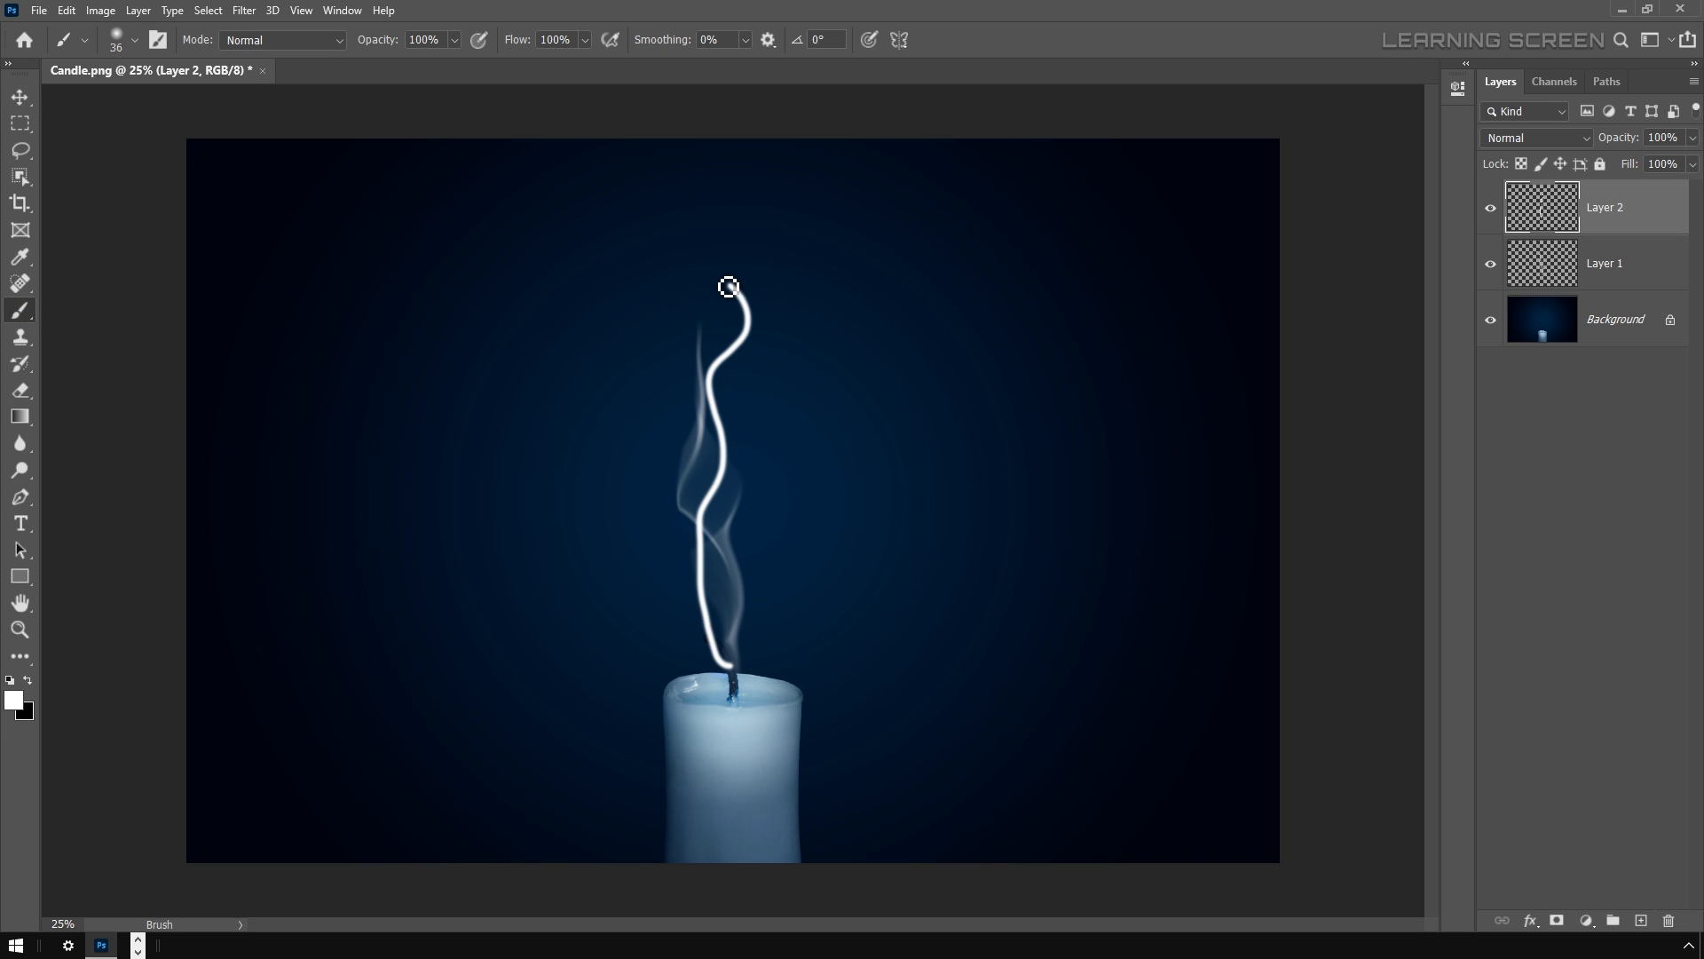
# Start a Path Blur on the new stroke and bend its path into an S curve.
pyautogui.click(244, 10)
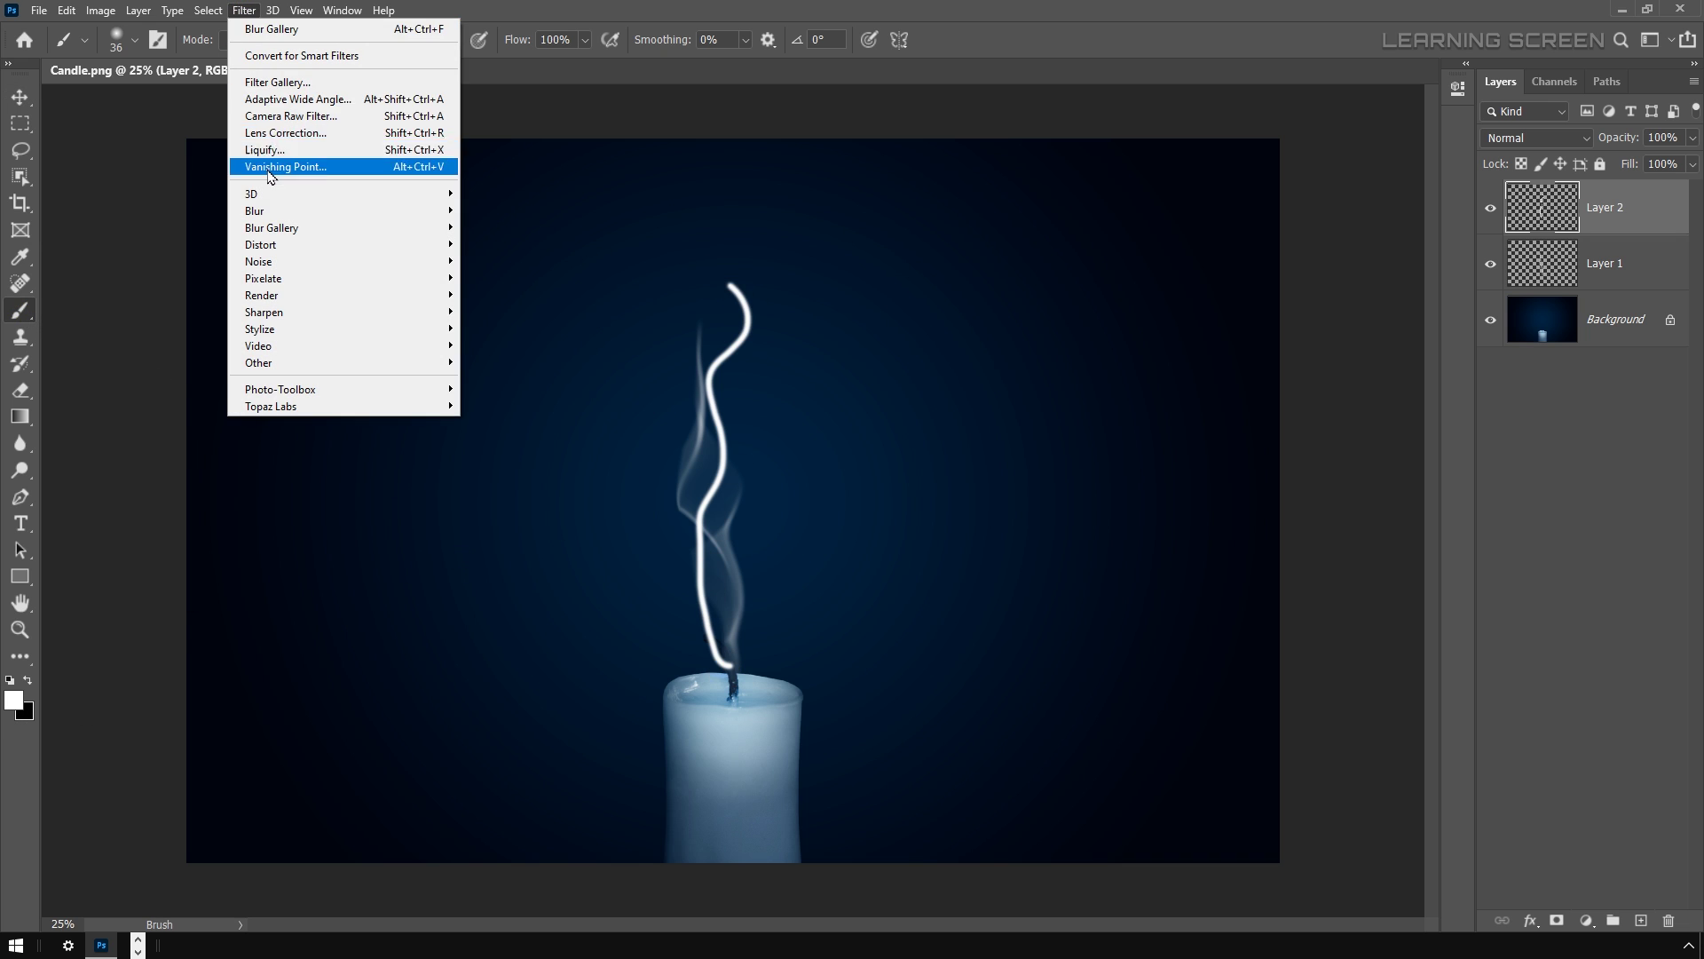
pyautogui.moveTo(387, 232)
pyautogui.click(498, 277)
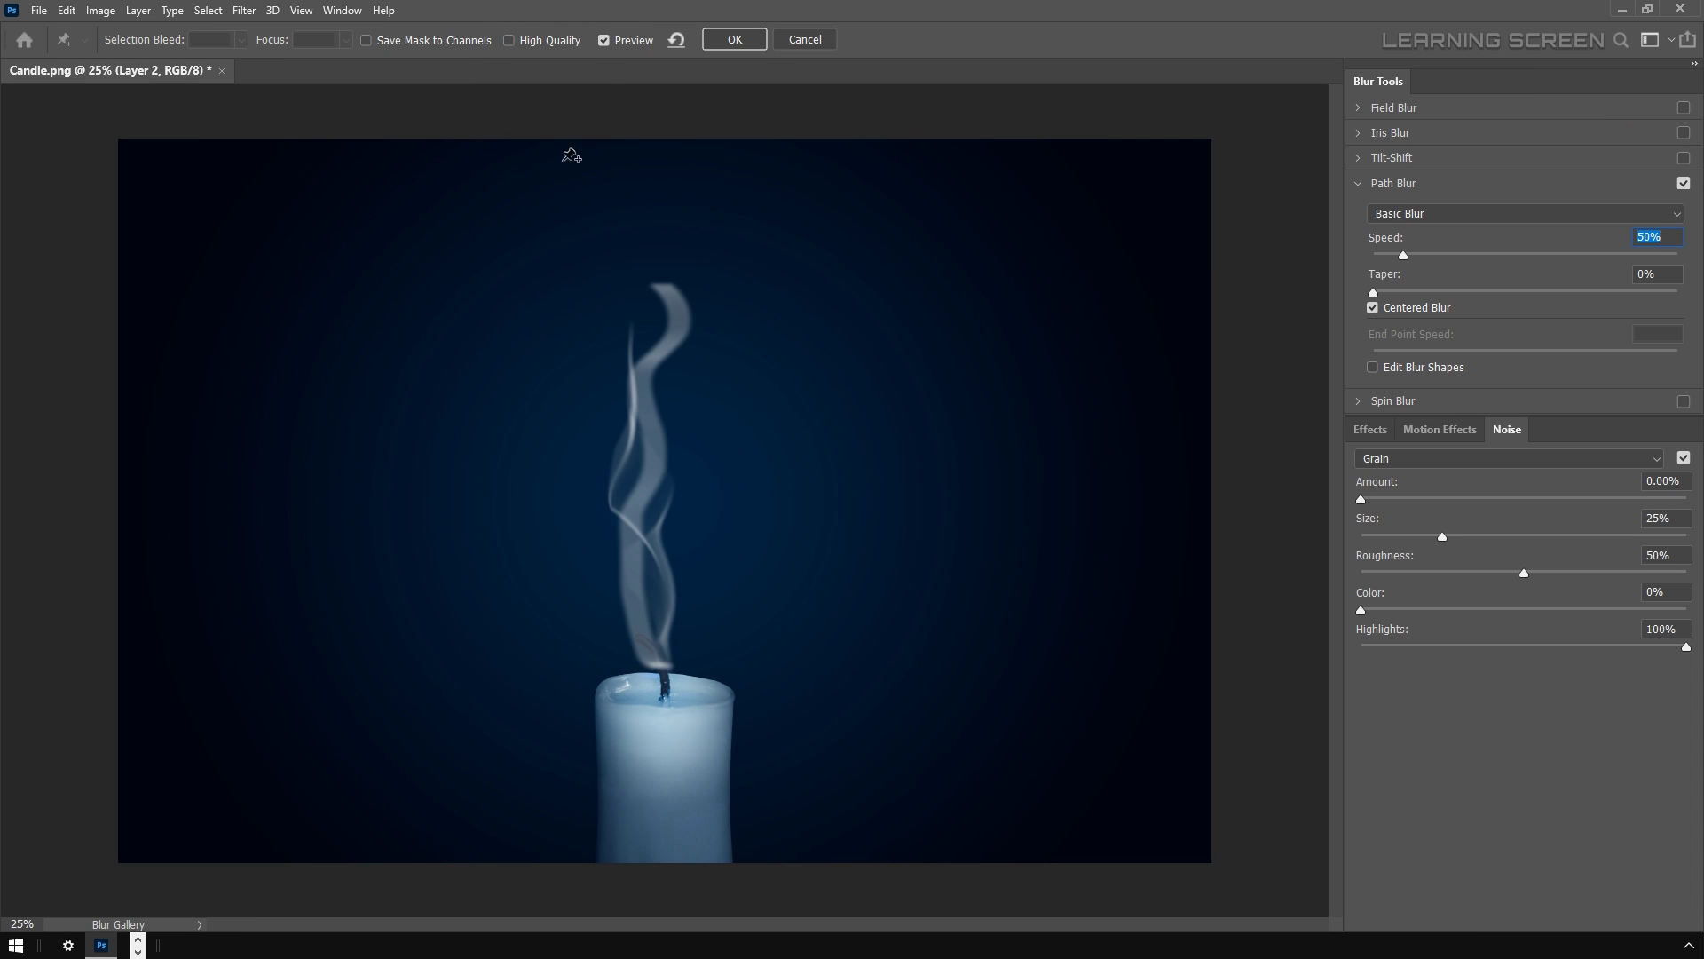
pyautogui.click(600, 40)
pyautogui.moveTo(749, 494); pyautogui.dragTo(665, 306)
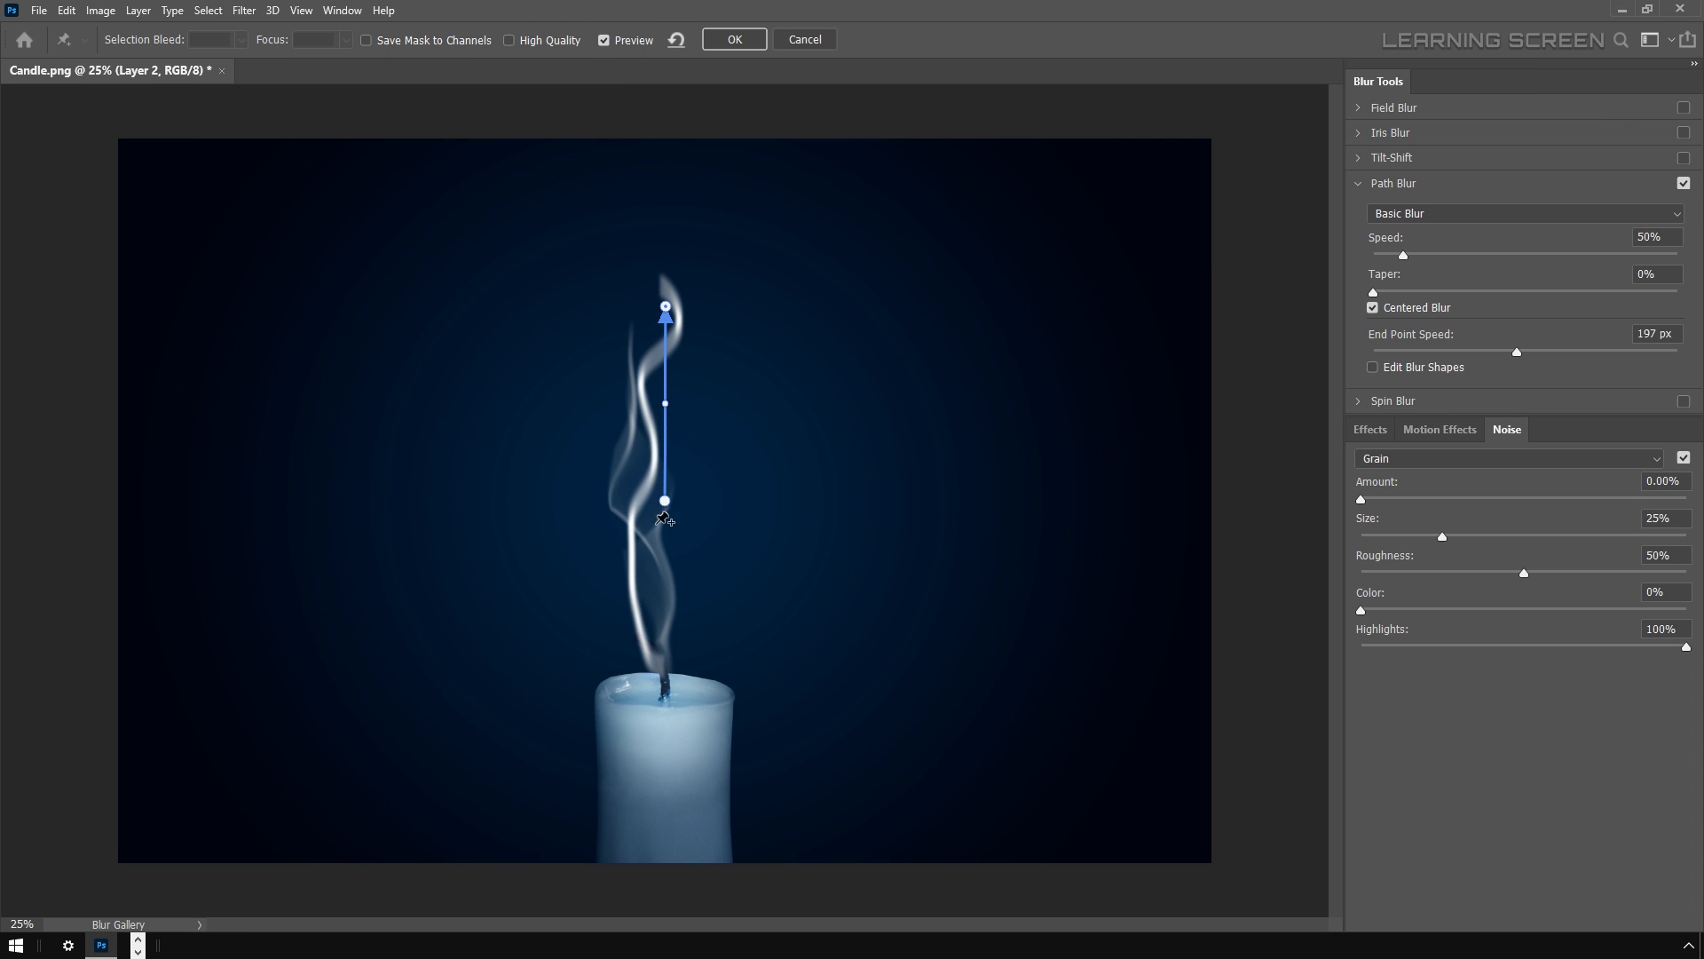
pyautogui.moveTo(666, 494); pyautogui.dragTo(620, 508)
pyautogui.click(664, 421)
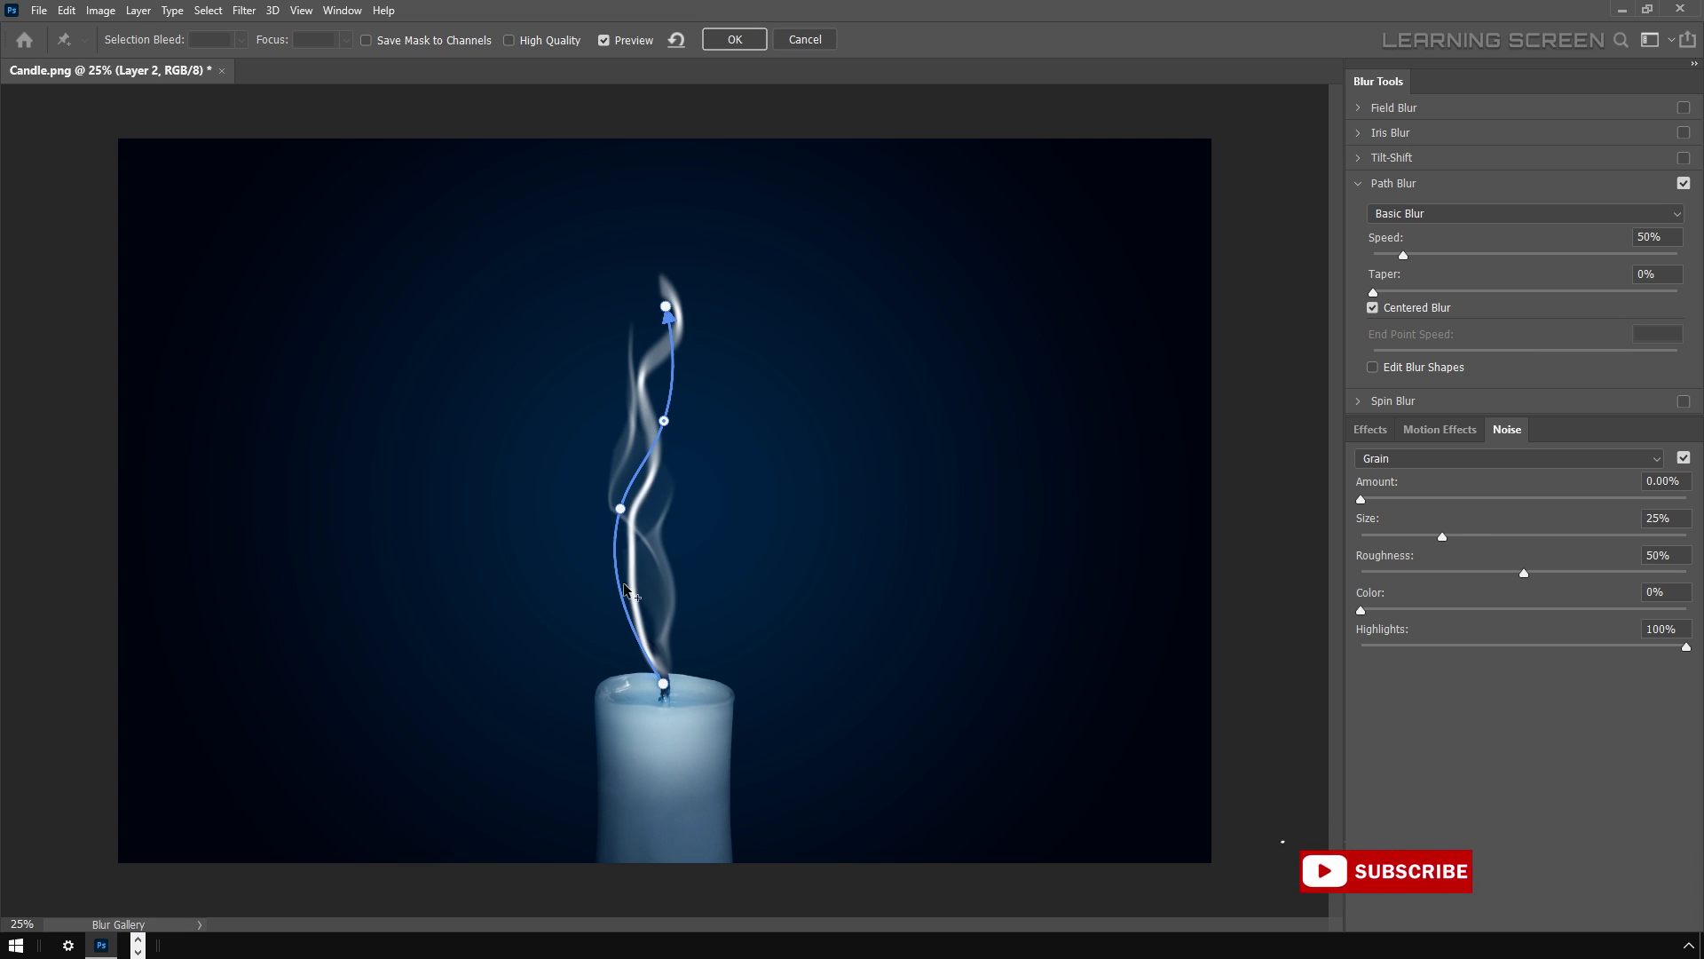
pyautogui.moveTo(646, 584); pyautogui.dragTo(676, 585)
pyautogui.moveTo(665, 307); pyautogui.dragTo(658, 218)
# Raise blur Speed to 284%, stretch the path along the smoke, and apply the blur.
pyautogui.moveTo(1403, 255); pyautogui.dragTo(1546, 257)
pyautogui.moveTo(675, 682); pyautogui.dragTo(713, 690)
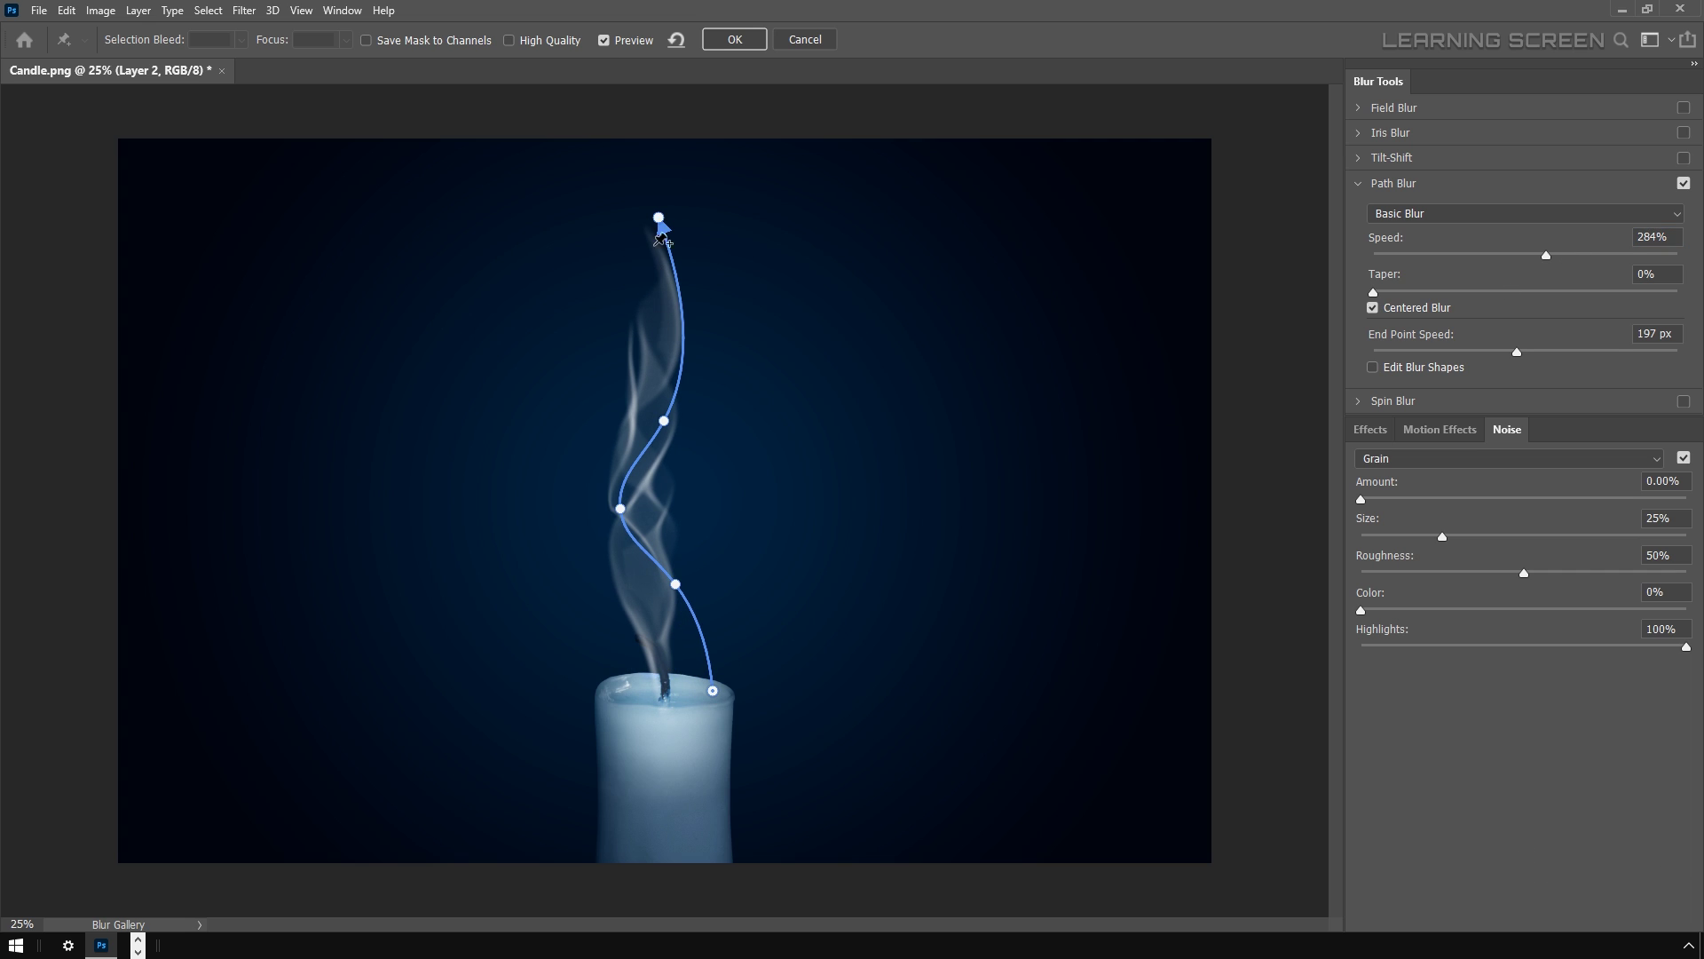
pyautogui.moveTo(659, 218); pyautogui.dragTo(574, 165)
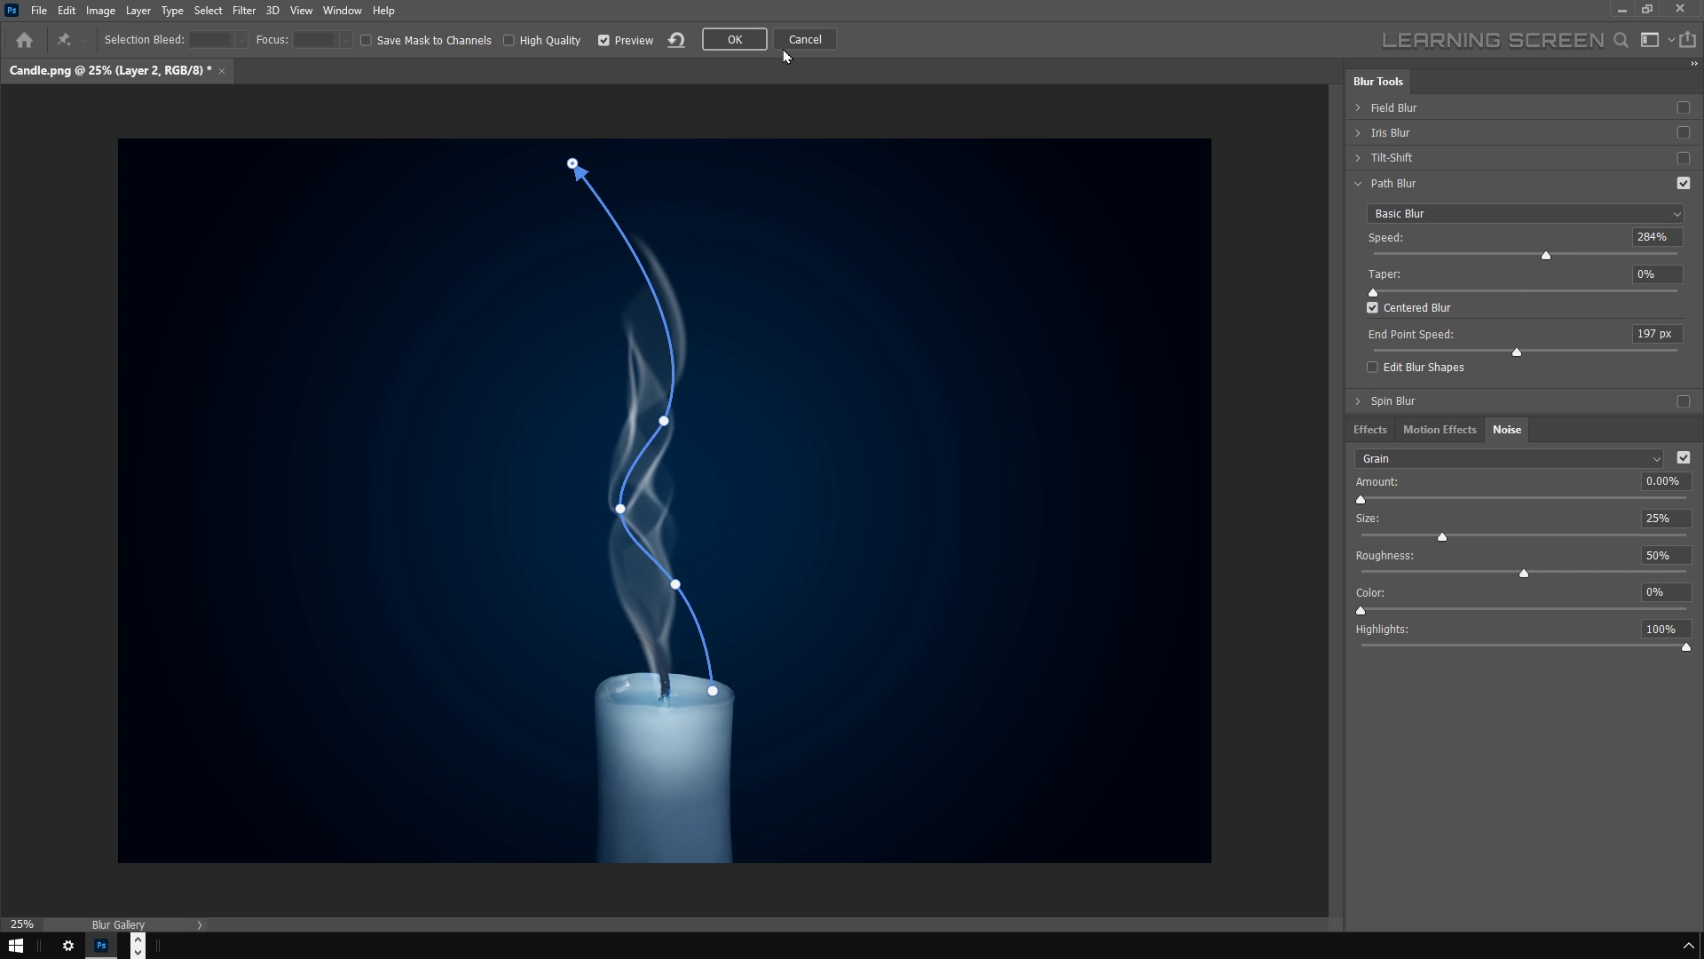
pyautogui.click(735, 39)
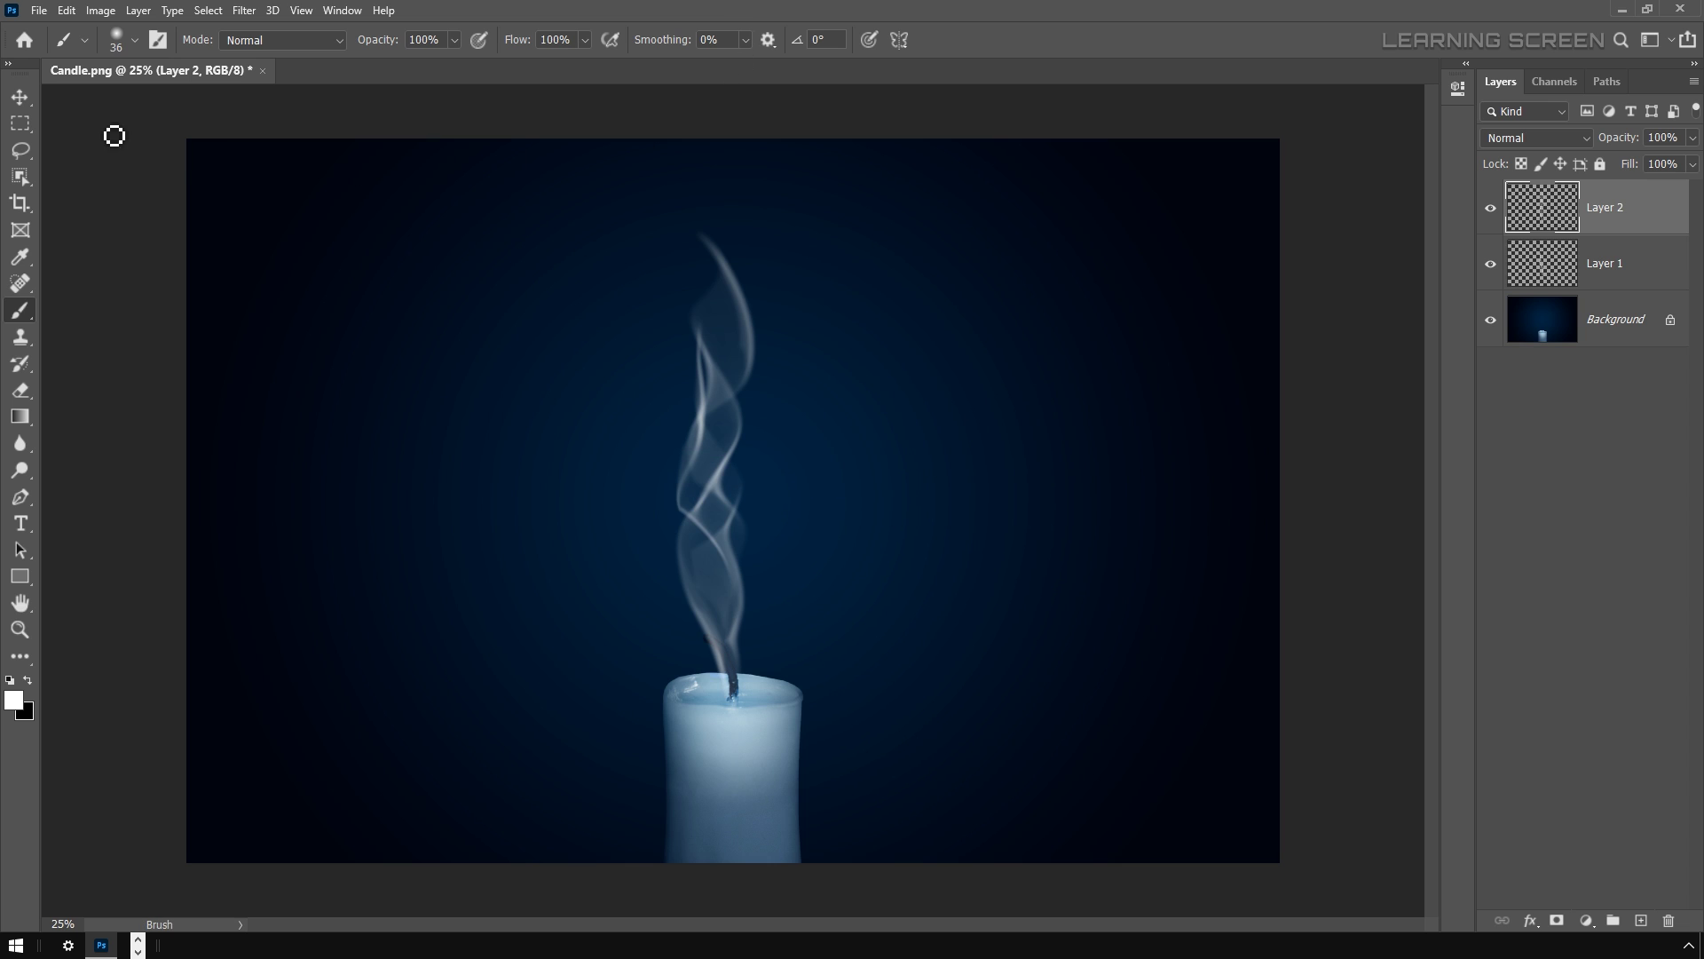
# Nudge Layer 2's smoke slightly upward, then hide and reshow the Background to check it.
pyautogui.click(19, 97)
pyautogui.moveTo(750, 465); pyautogui.dragTo(723, 466)
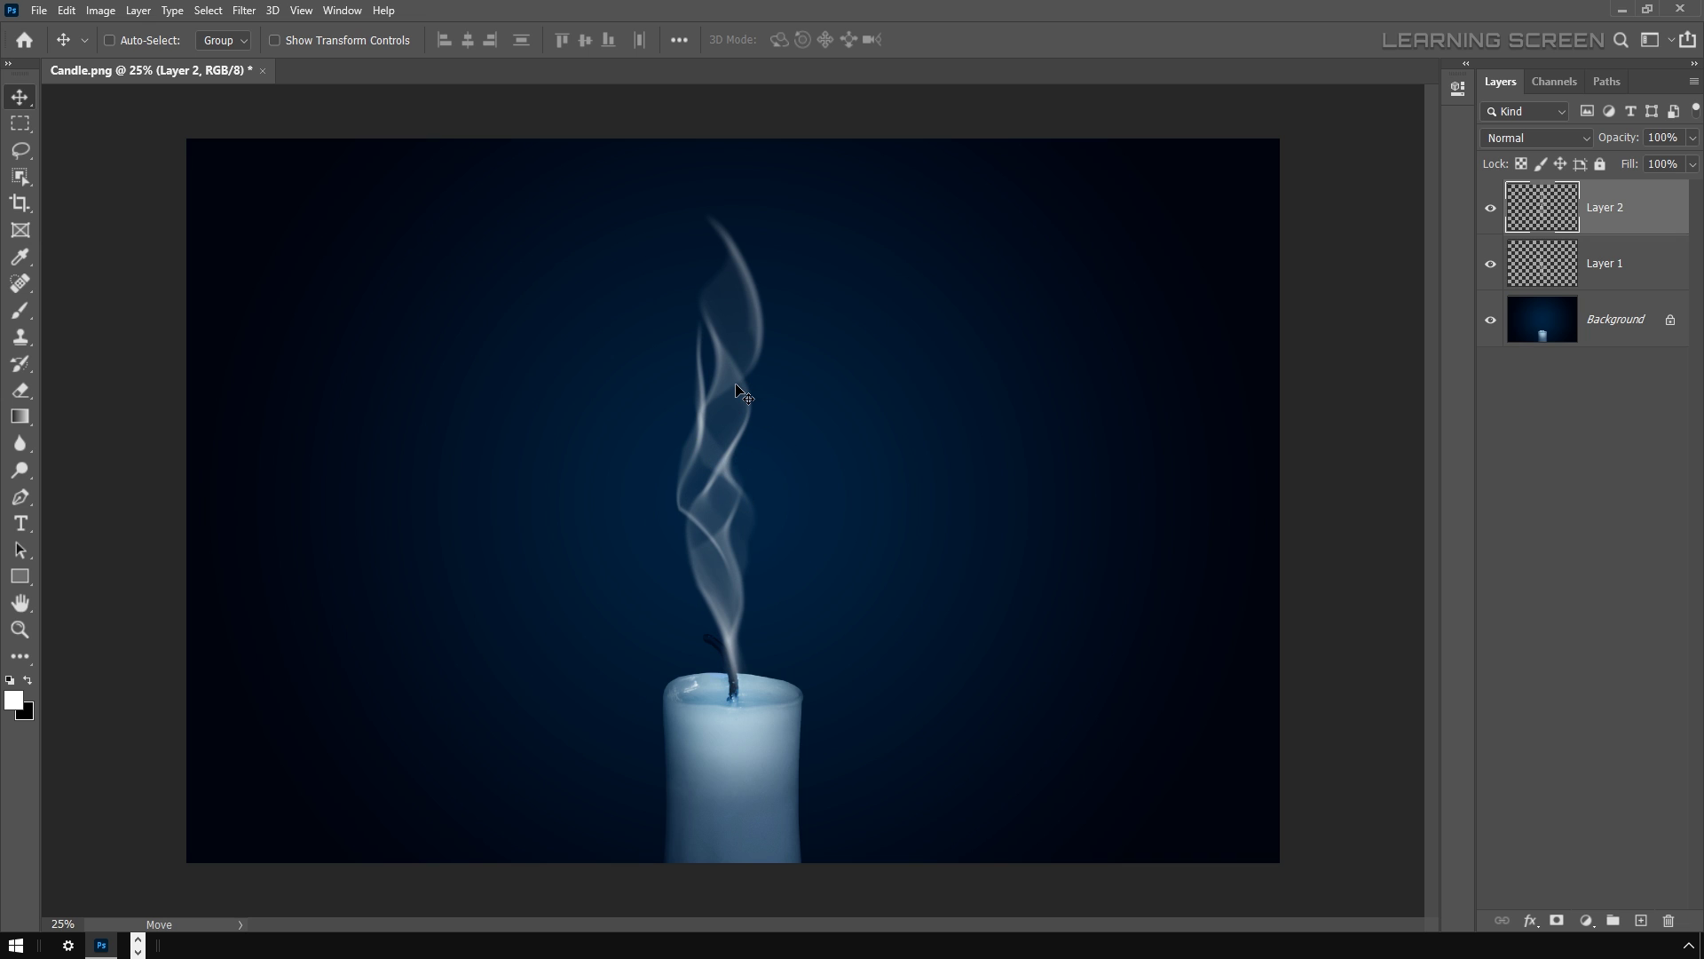
pyautogui.click(1491, 320)
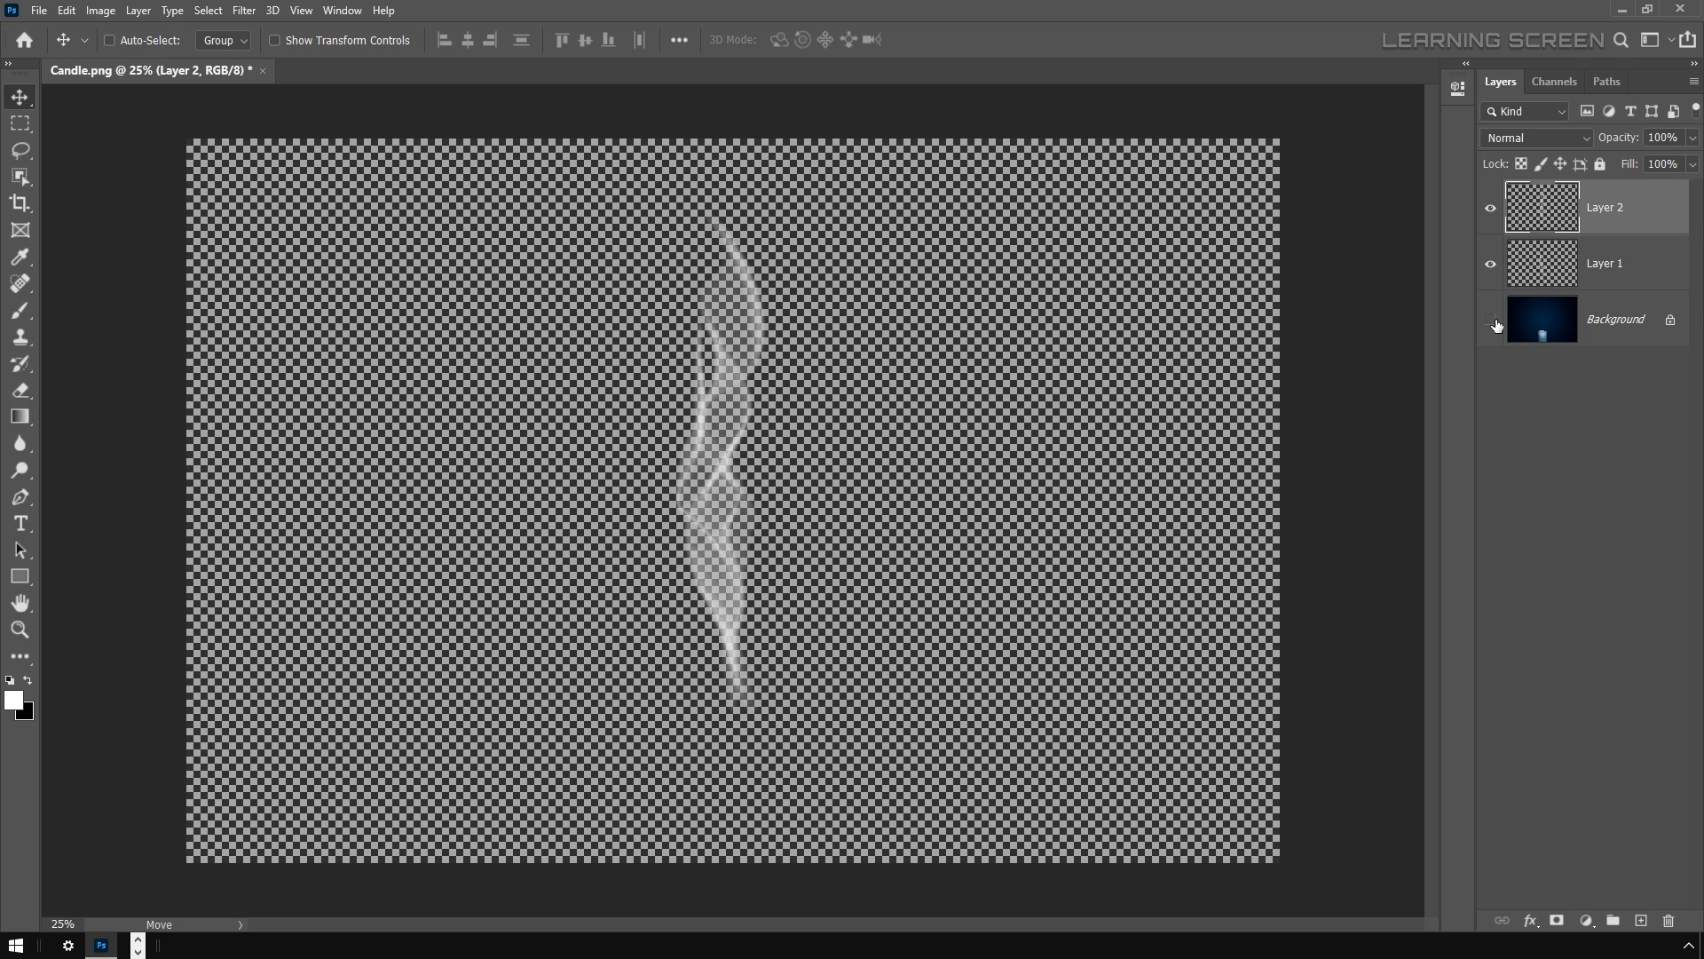
pyautogui.click(1494, 322)
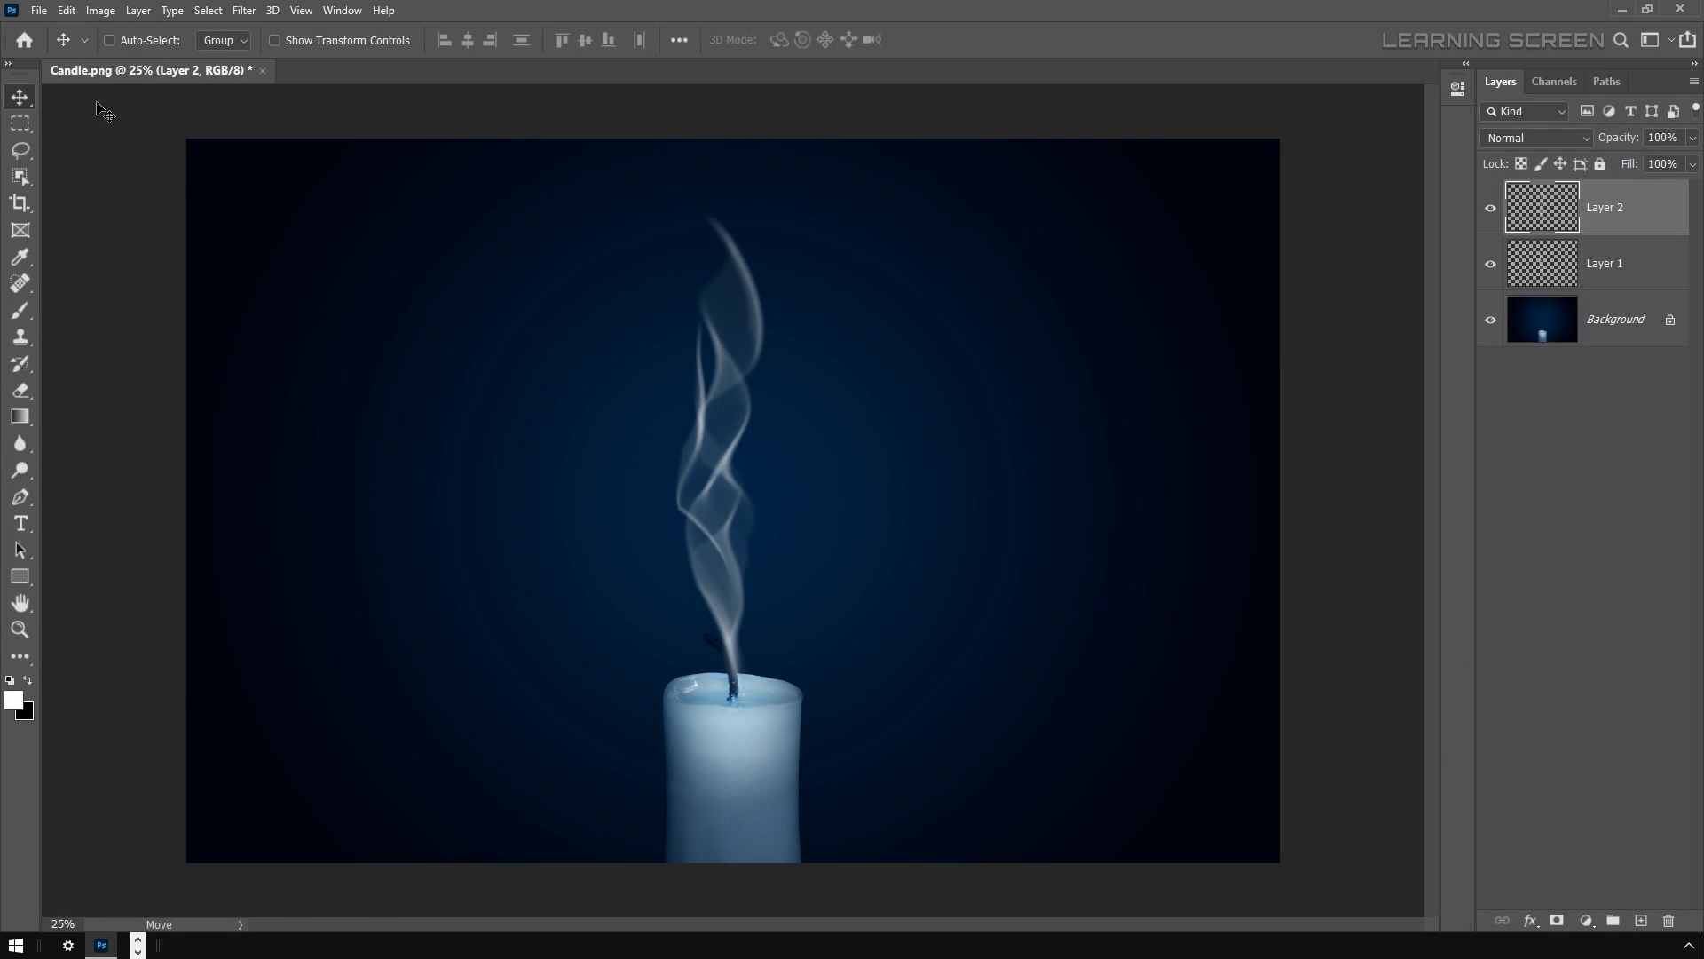
# Open Butterfly.png from the Smoke folder as a second document.
pyautogui.click(40, 11)
pyautogui.click(50, 49)
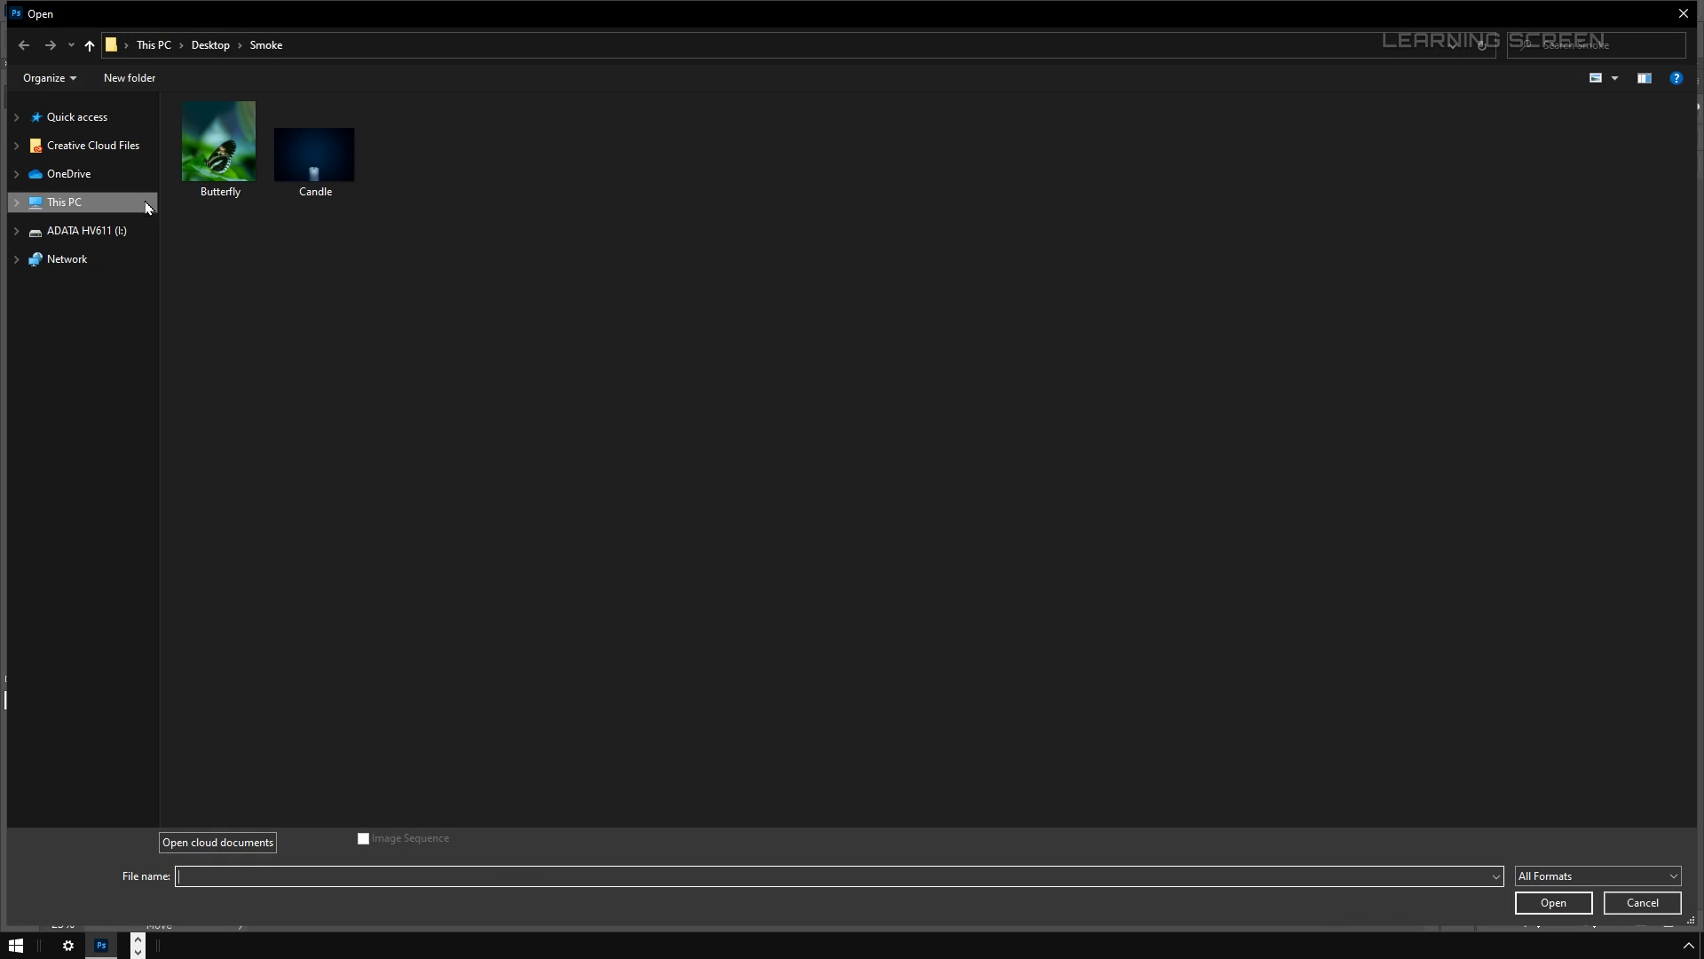
pyautogui.doubleClick(213, 144)
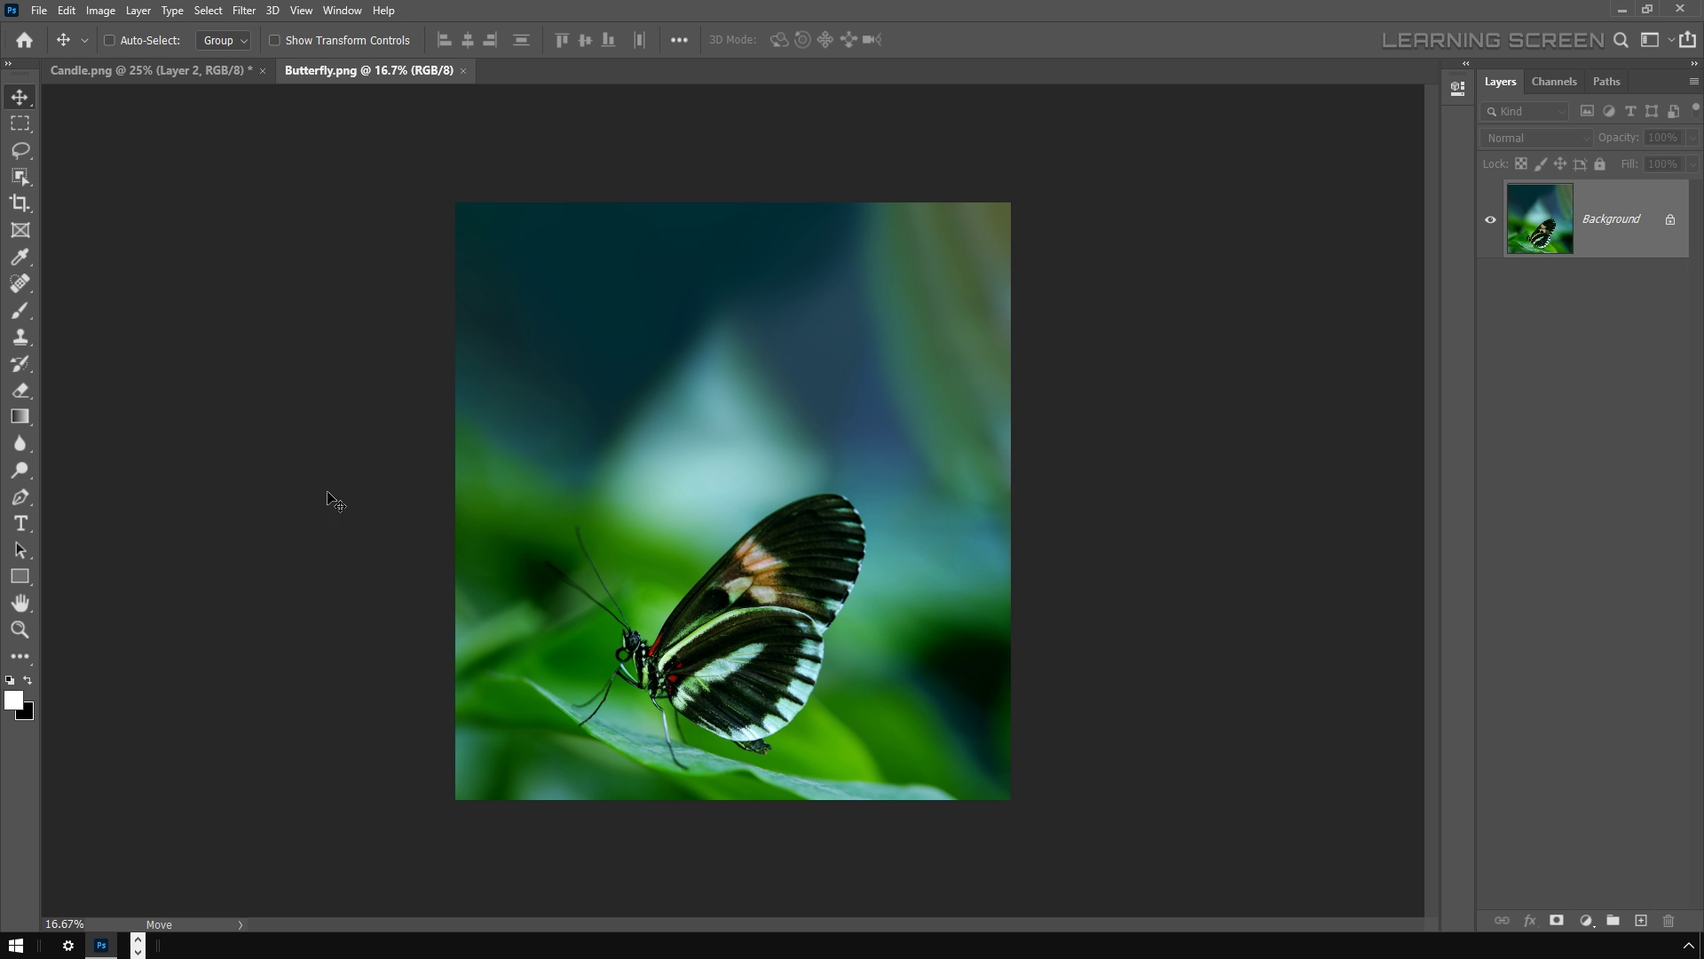
# With the Pen tool zoomed in, trace anchors and curves up along the wing's edge.
pyautogui.click(20, 497)
pyautogui.scroll(5, 639, 674)
pyautogui.scroll(3, 600, 730)
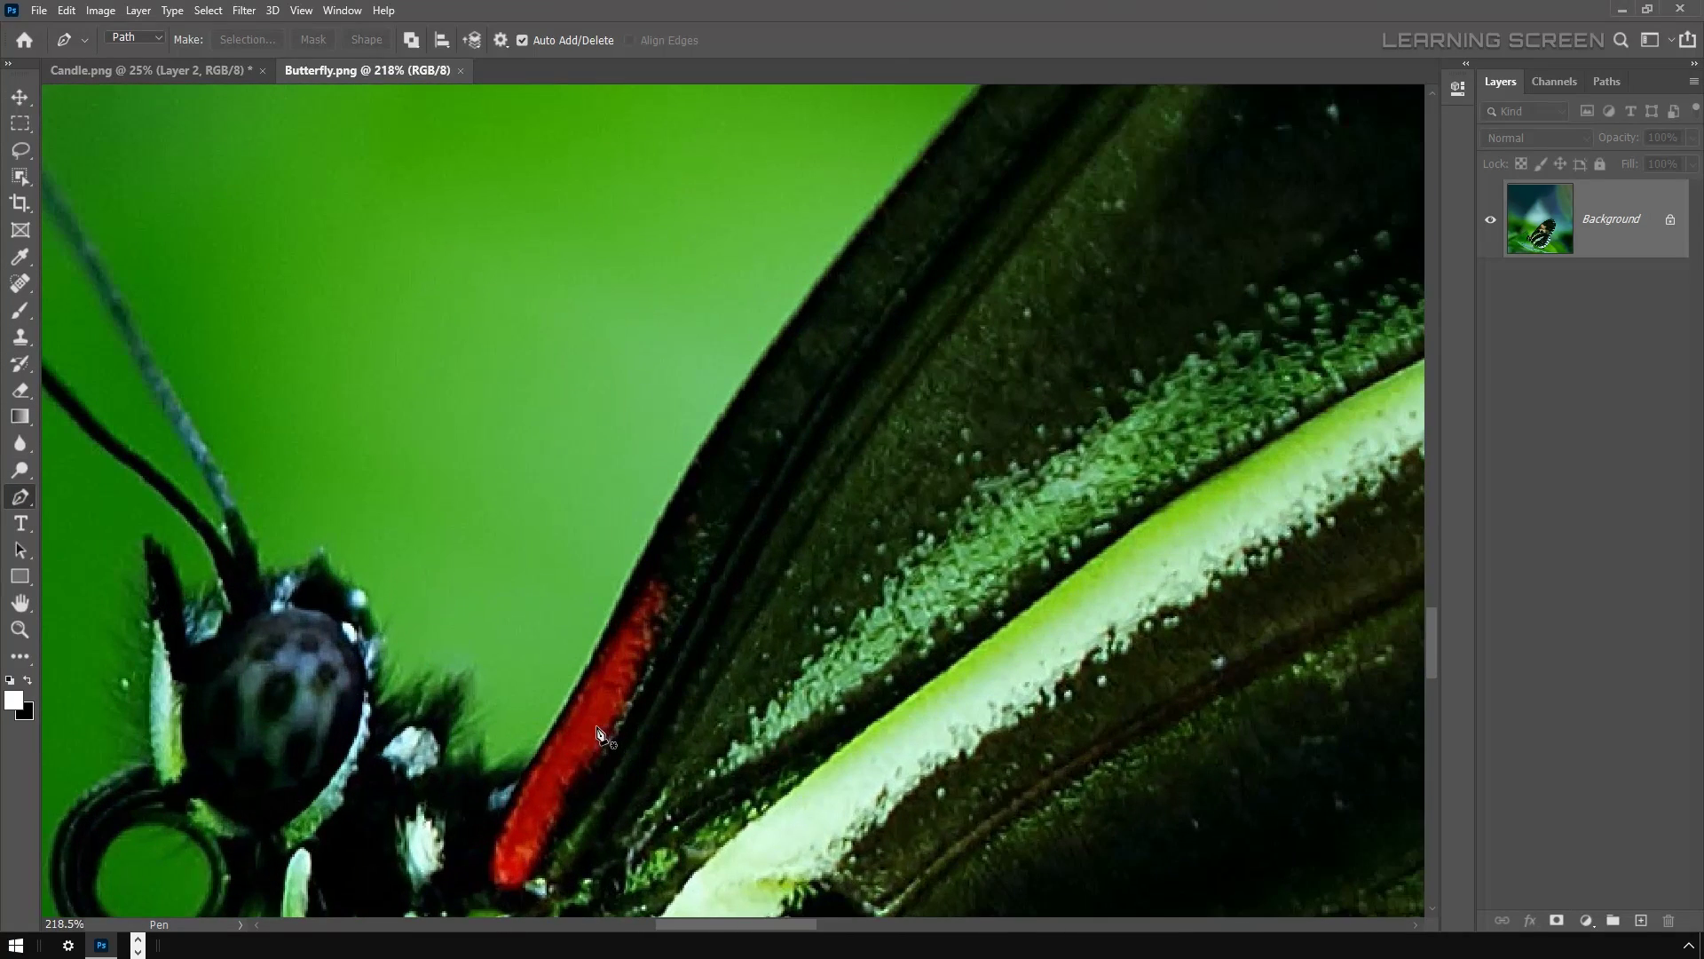
pyautogui.click(528, 770)
pyautogui.click(590, 665)
pyautogui.moveTo(651, 544); pyautogui.dragTo(670, 501)
pyautogui.moveTo(761, 362); pyautogui.dragTo(796, 312)
pyautogui.moveTo(914, 168); pyautogui.dragTo(958, 122)
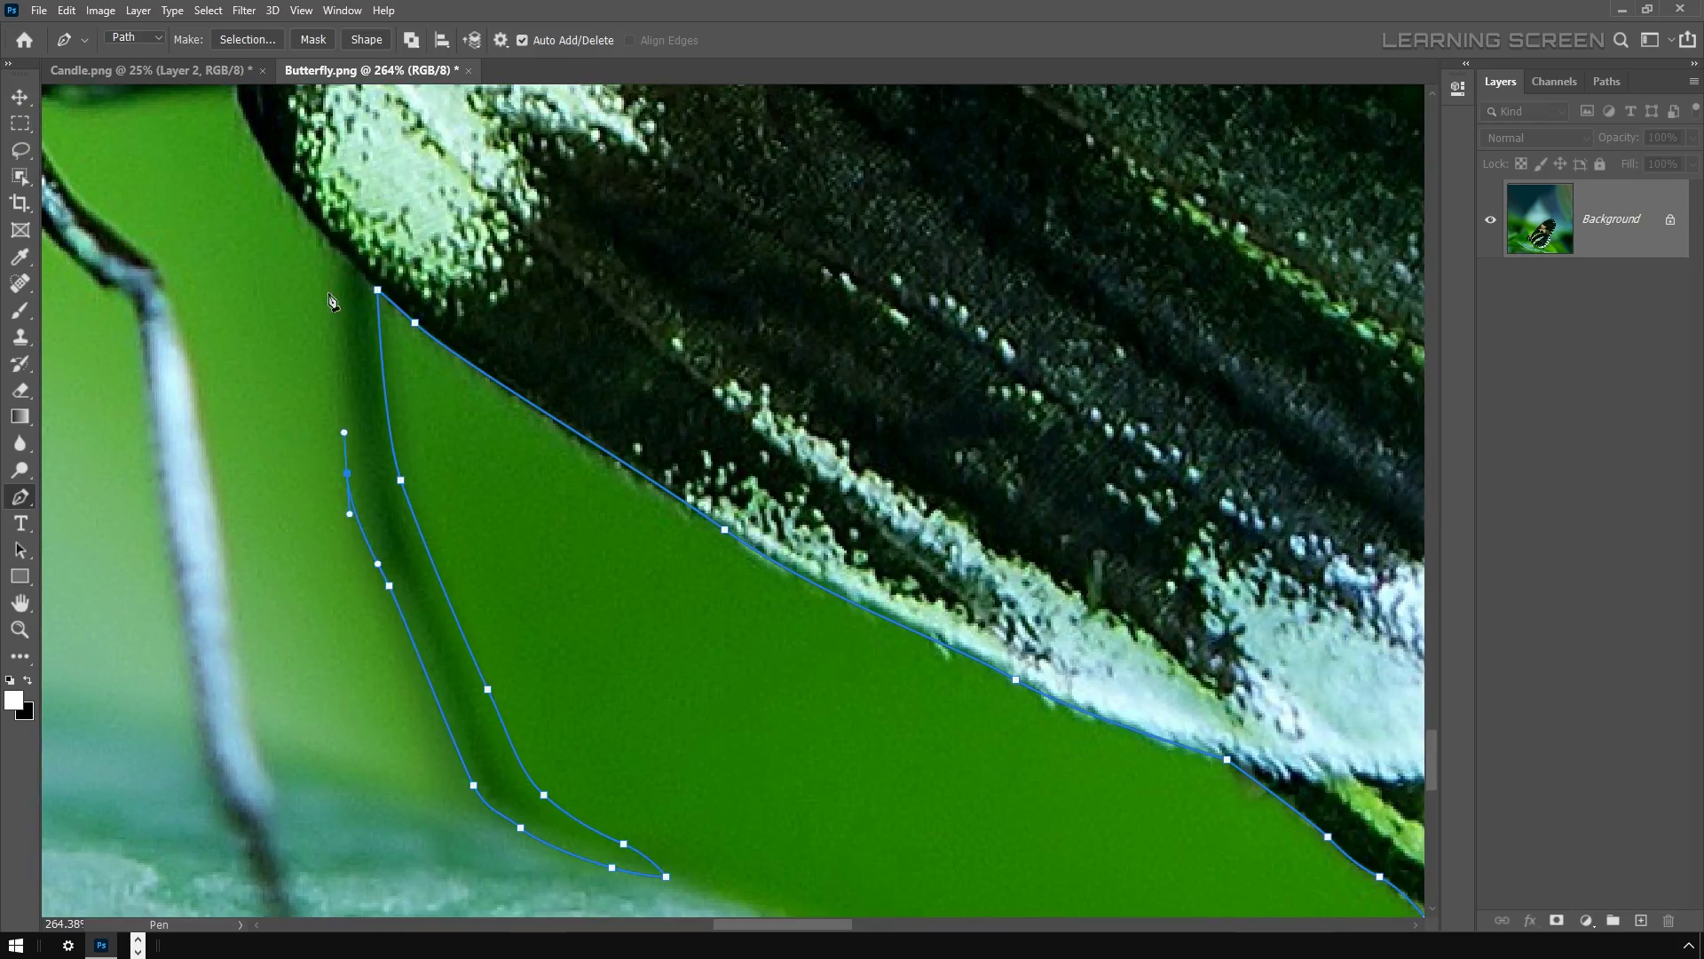
# Continue the outline around the head and body and close the path at its starting anchor.
pyautogui.scroll(-3, 409, 417)
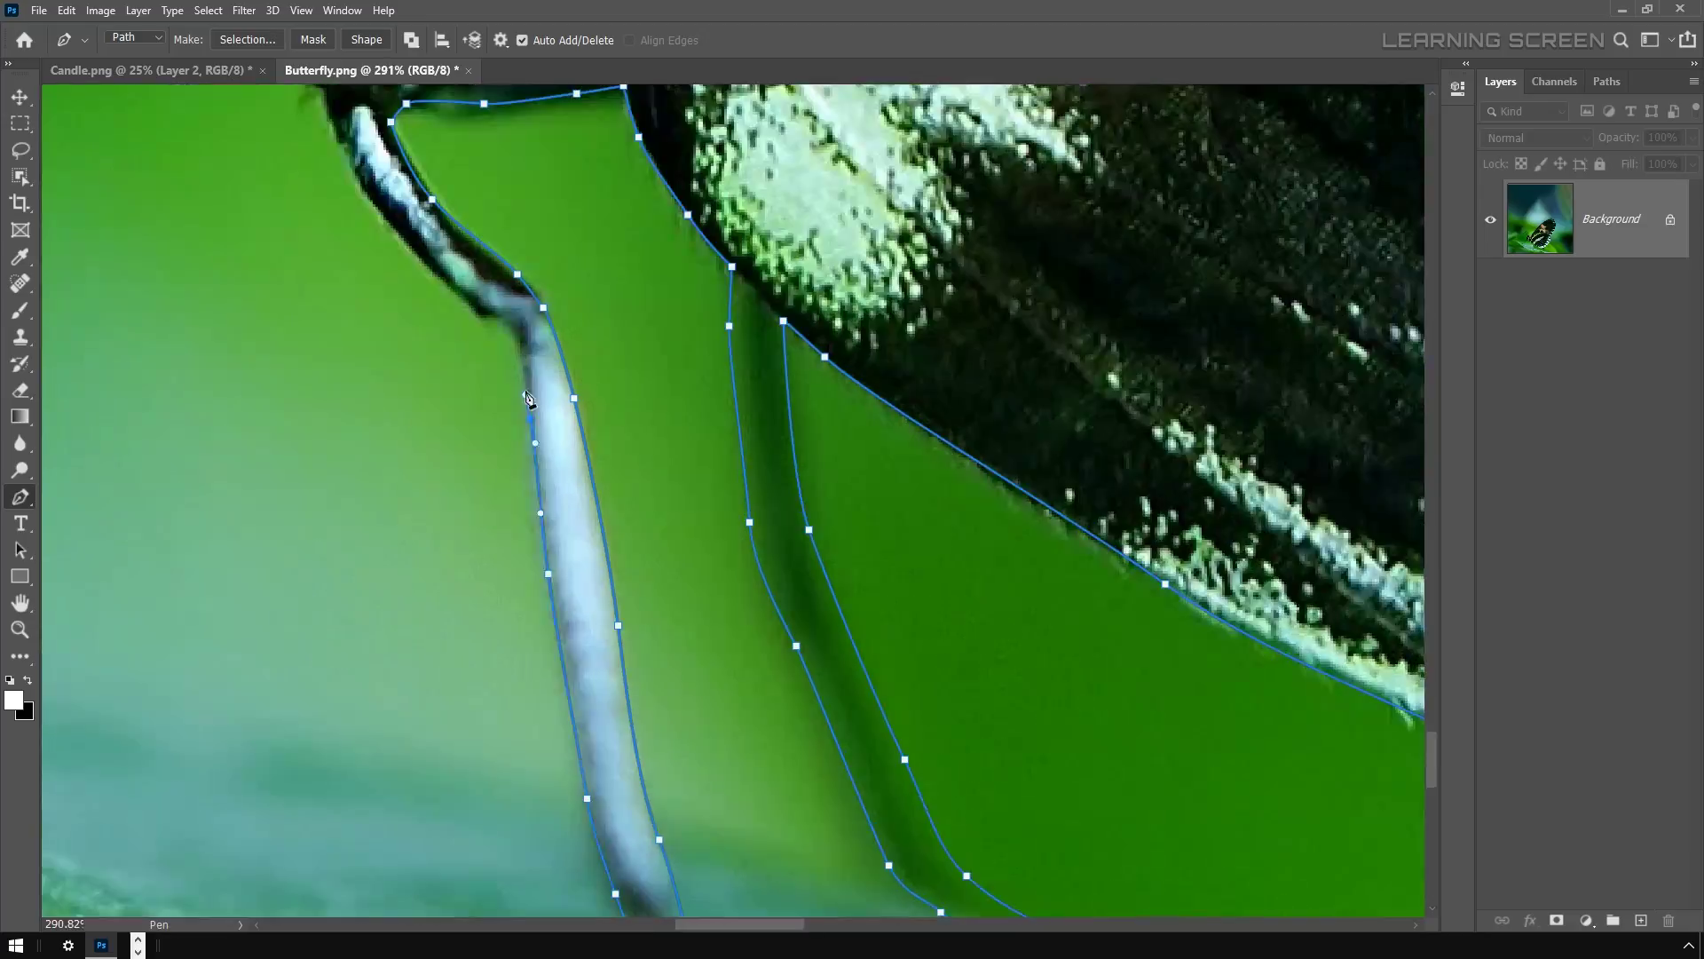
pyautogui.scroll(-3, 573, 491)
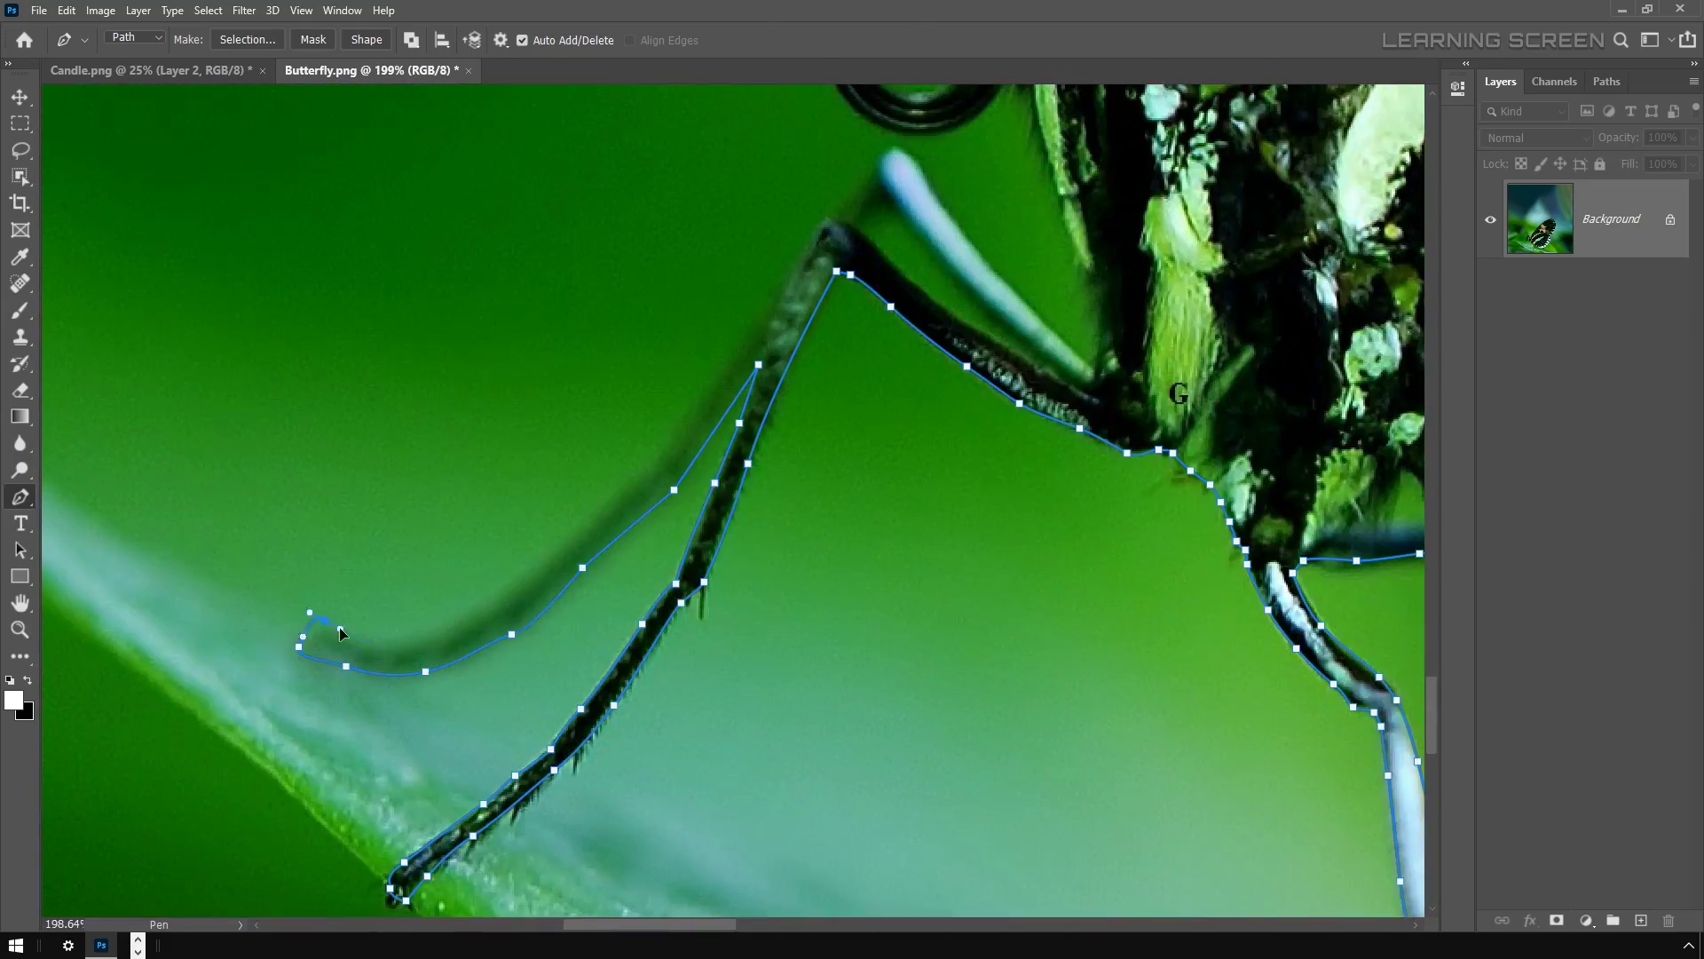
pyautogui.scroll(3, 1090, 699)
pyautogui.scroll(10, 1090, 698)
pyautogui.scroll(-2, 305, 172)
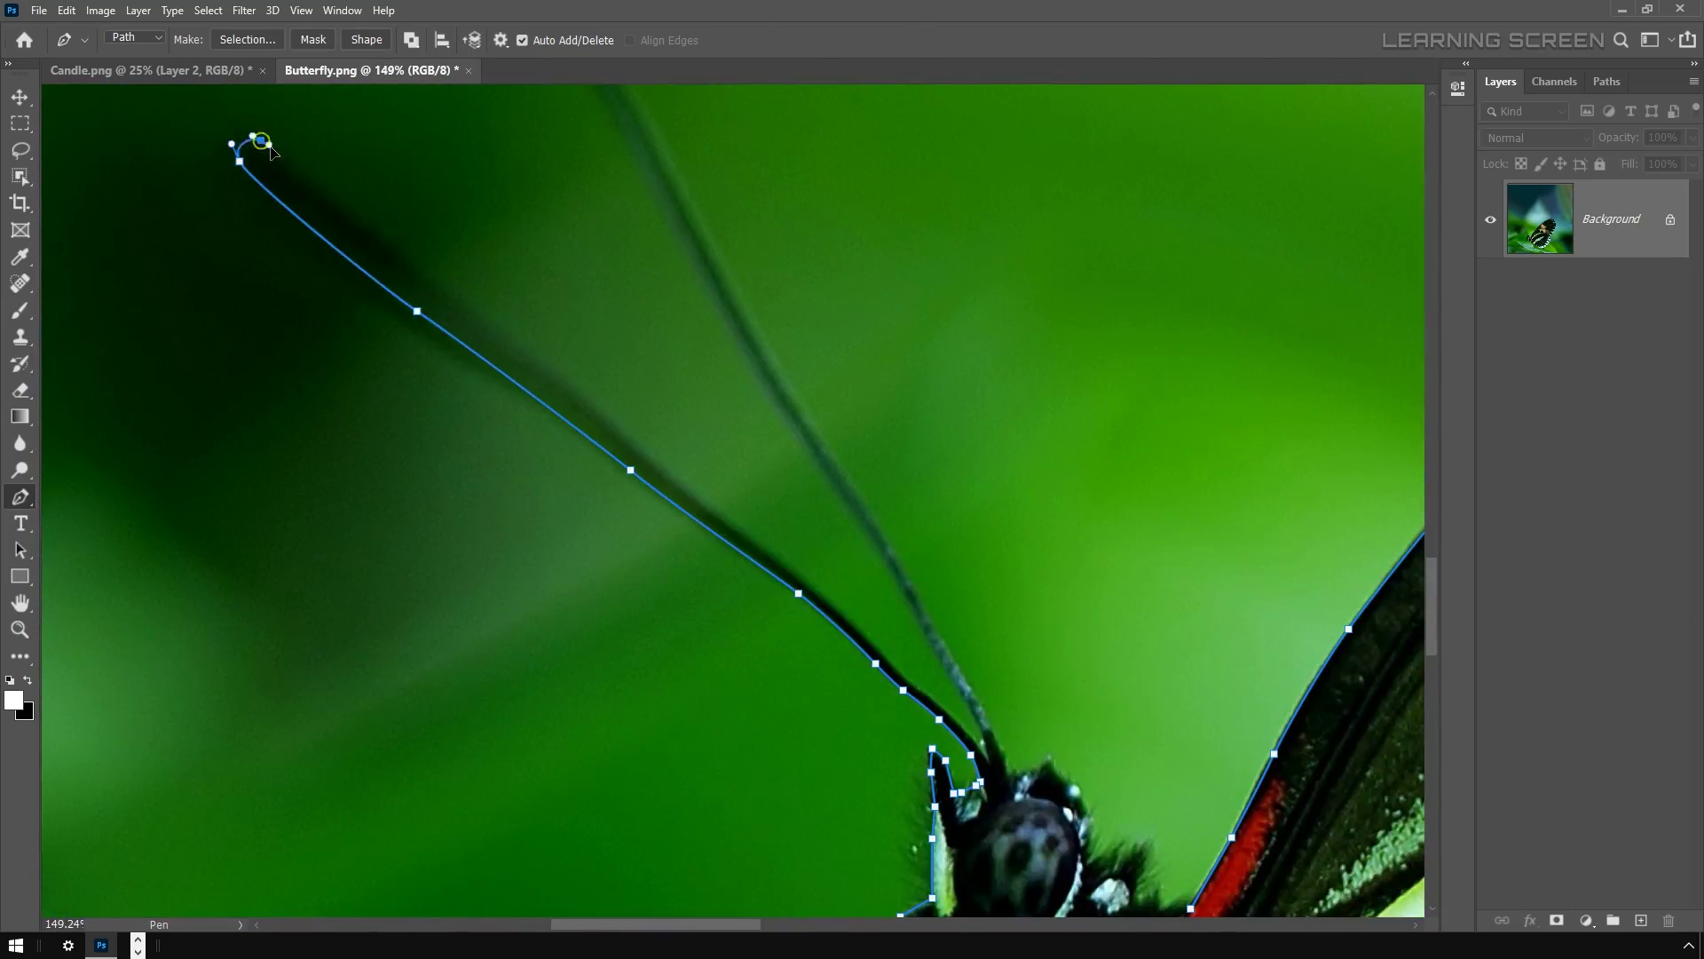
pyautogui.scroll(3, 824, 531)
pyautogui.scroll(-5, 533, 485)
pyautogui.scroll(-10, 544, 454)
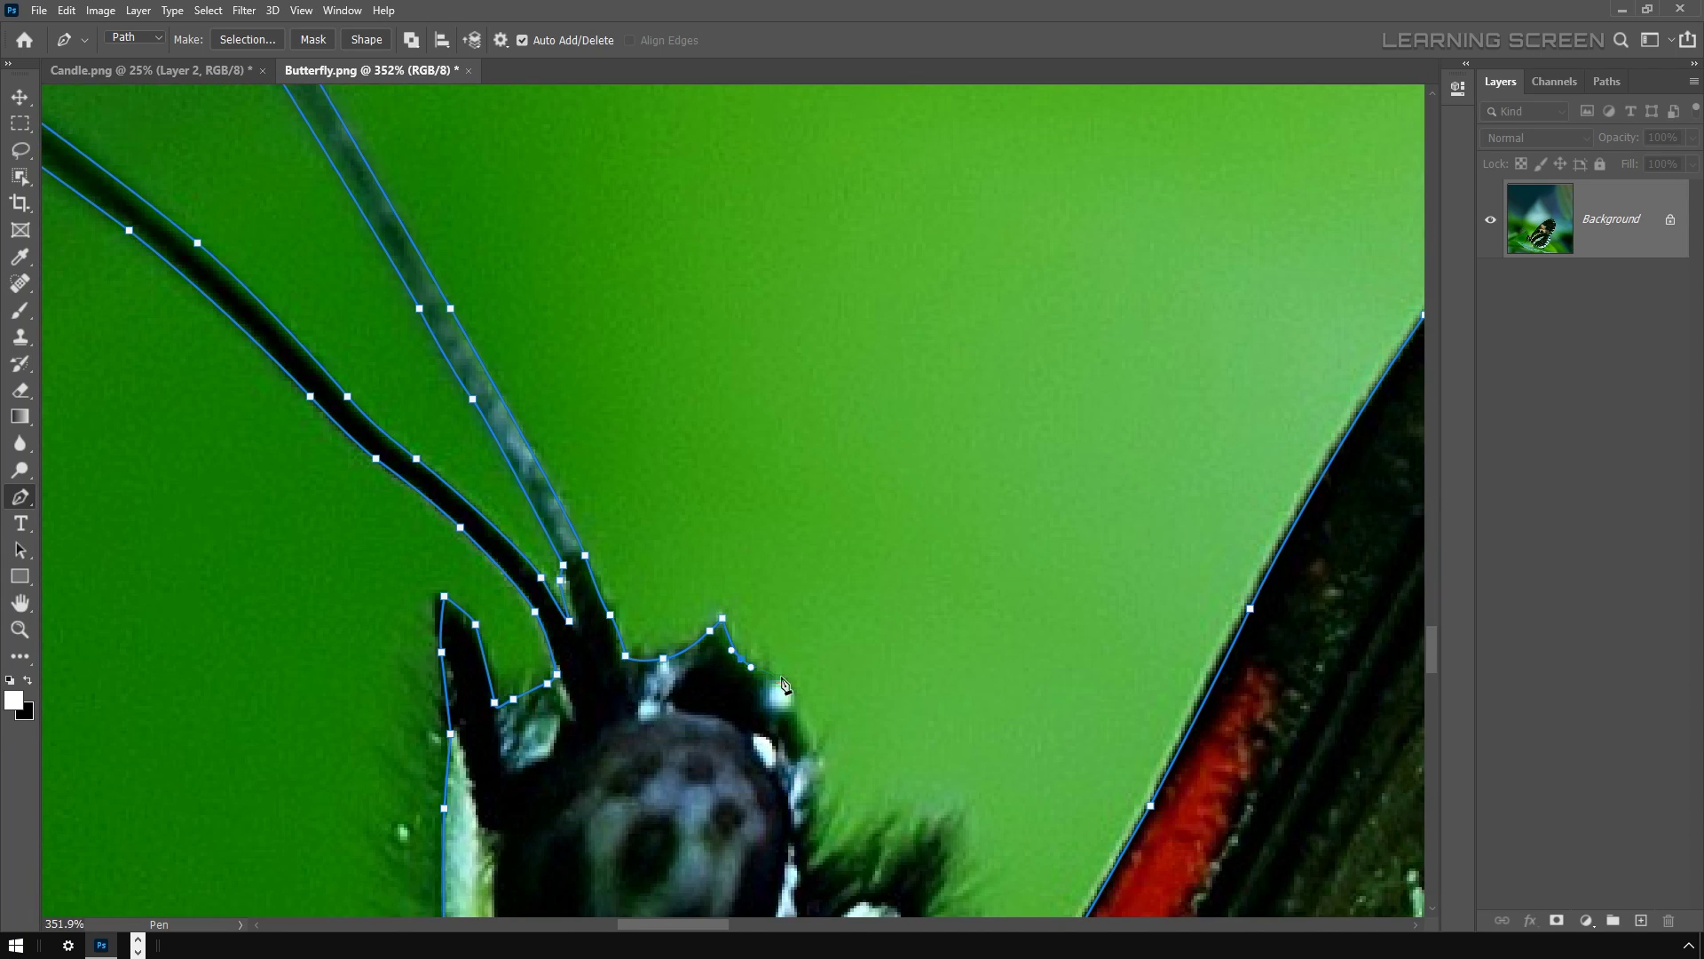
pyautogui.scroll(3, 762, 594)
pyautogui.click(766, 628)
pyautogui.click(734, 698)
pyautogui.moveTo(779, 668); pyautogui.dragTo(780, 684)
pyautogui.click(847, 722)
pyautogui.scroll(-4, 850, 730)
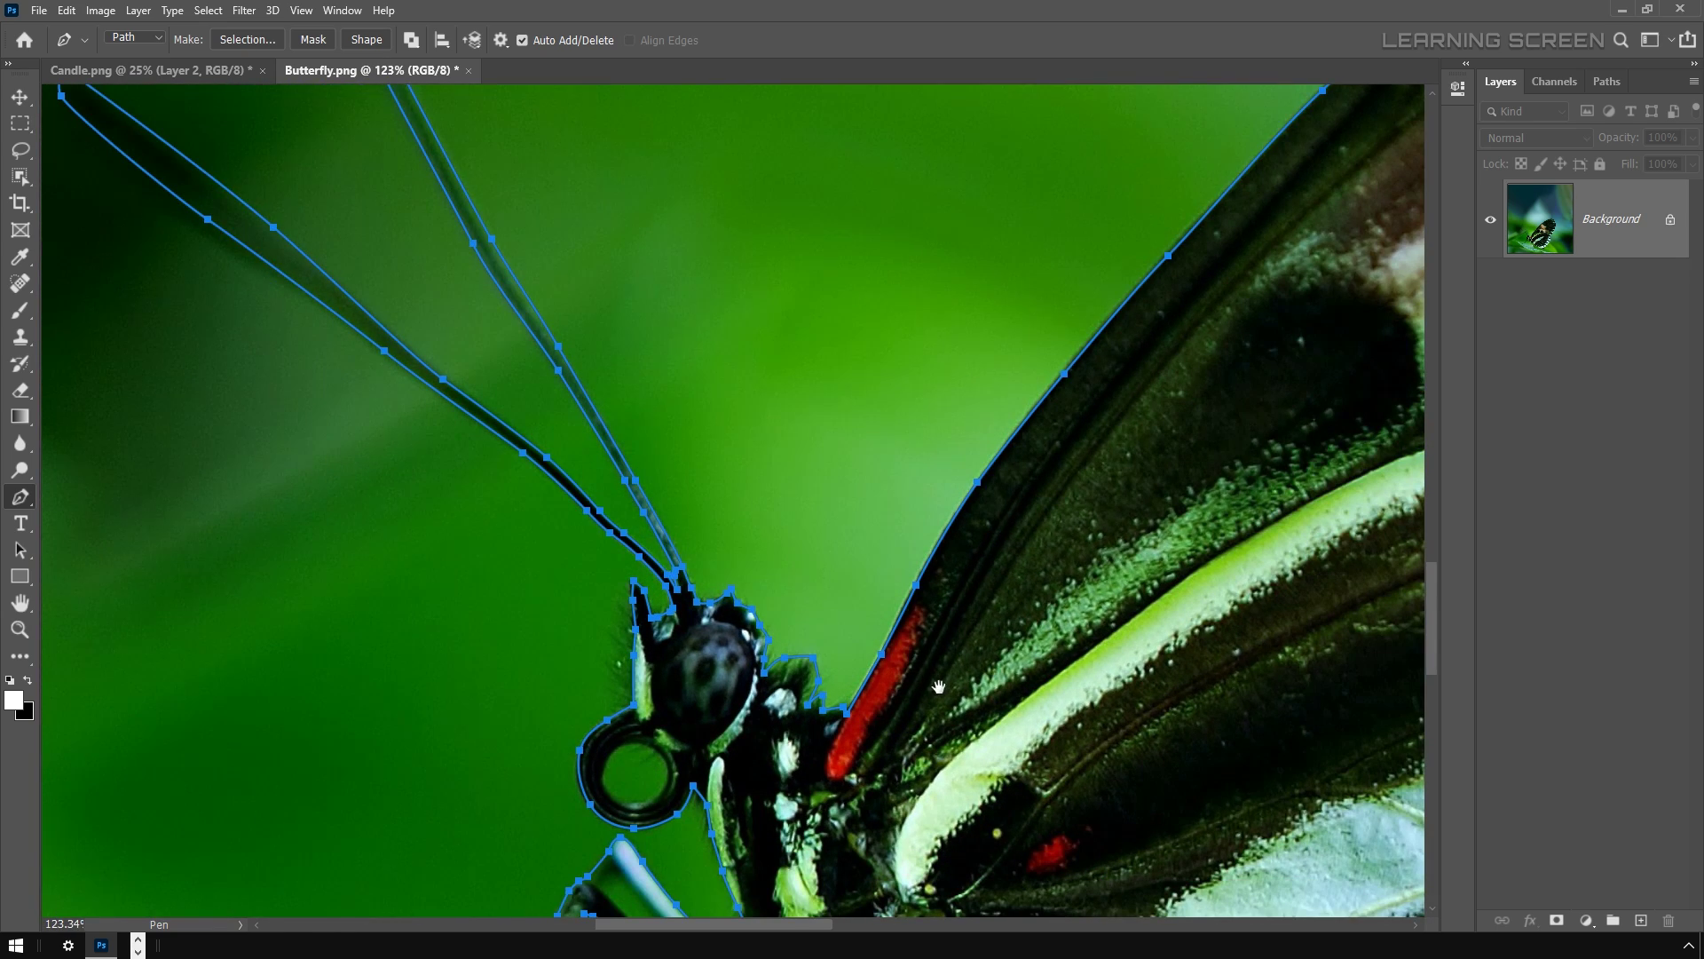
pyautogui.moveTo(933, 683); pyautogui.dragTo(672, 495)
pyautogui.scroll(-4, 672, 495)
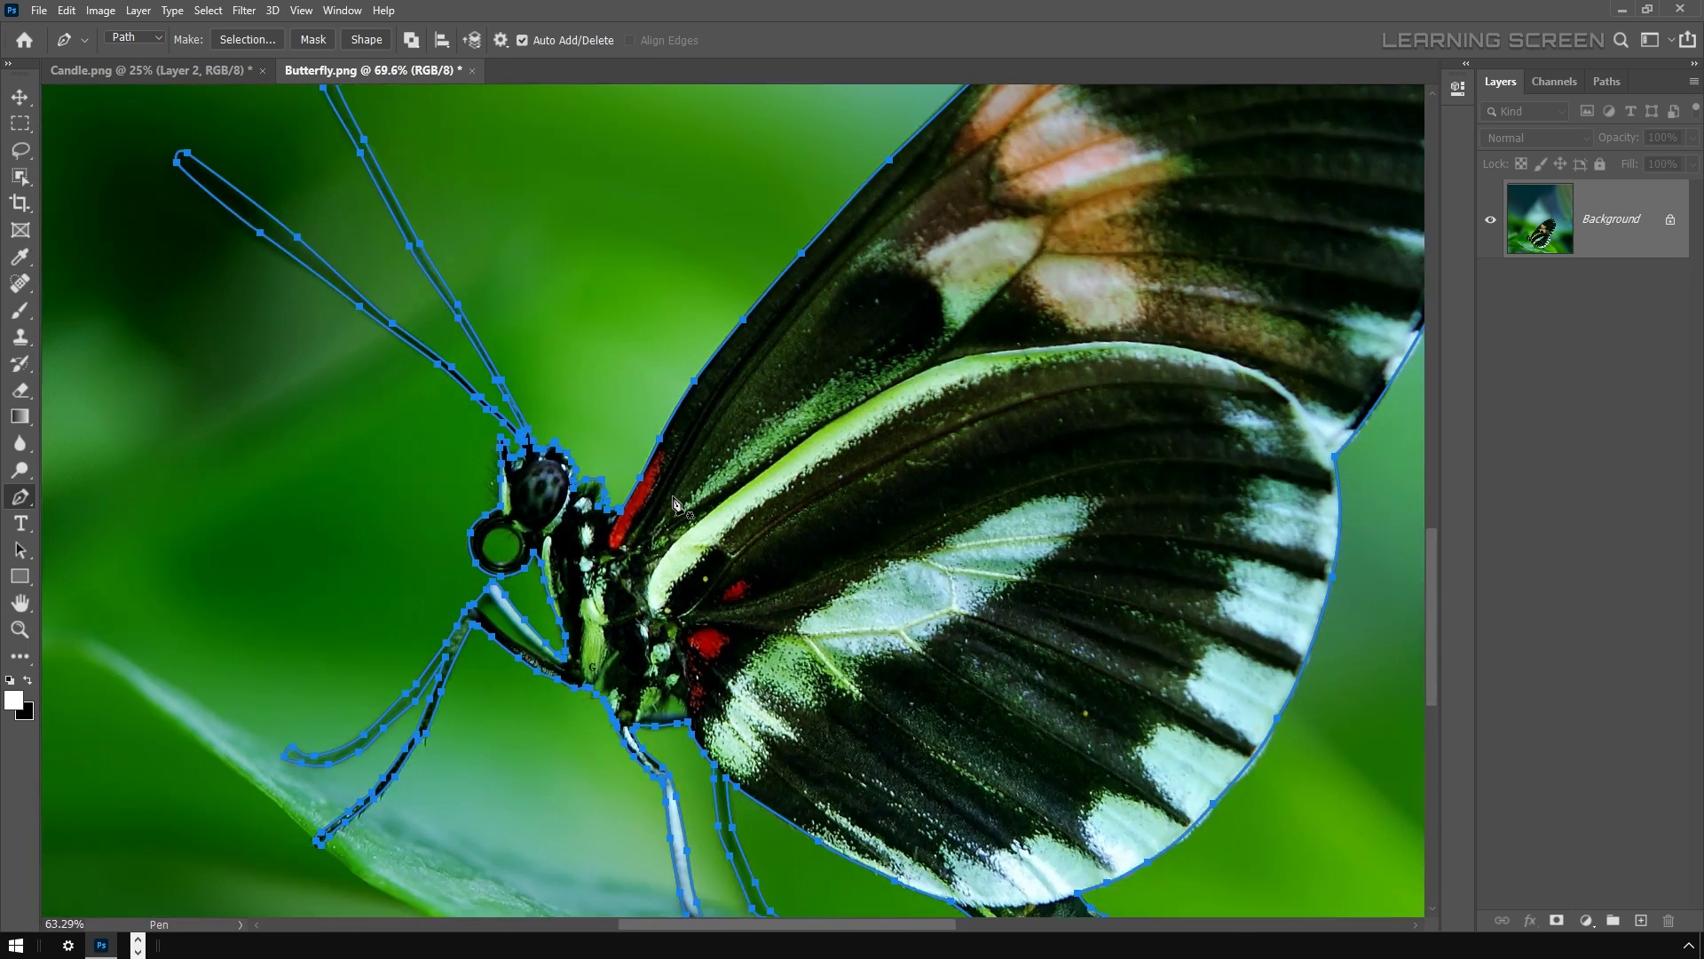
# Turn the path into a selection with 0 feather radius and copy the butterfly to Layer 1.
pyautogui.rightClick(811, 377)
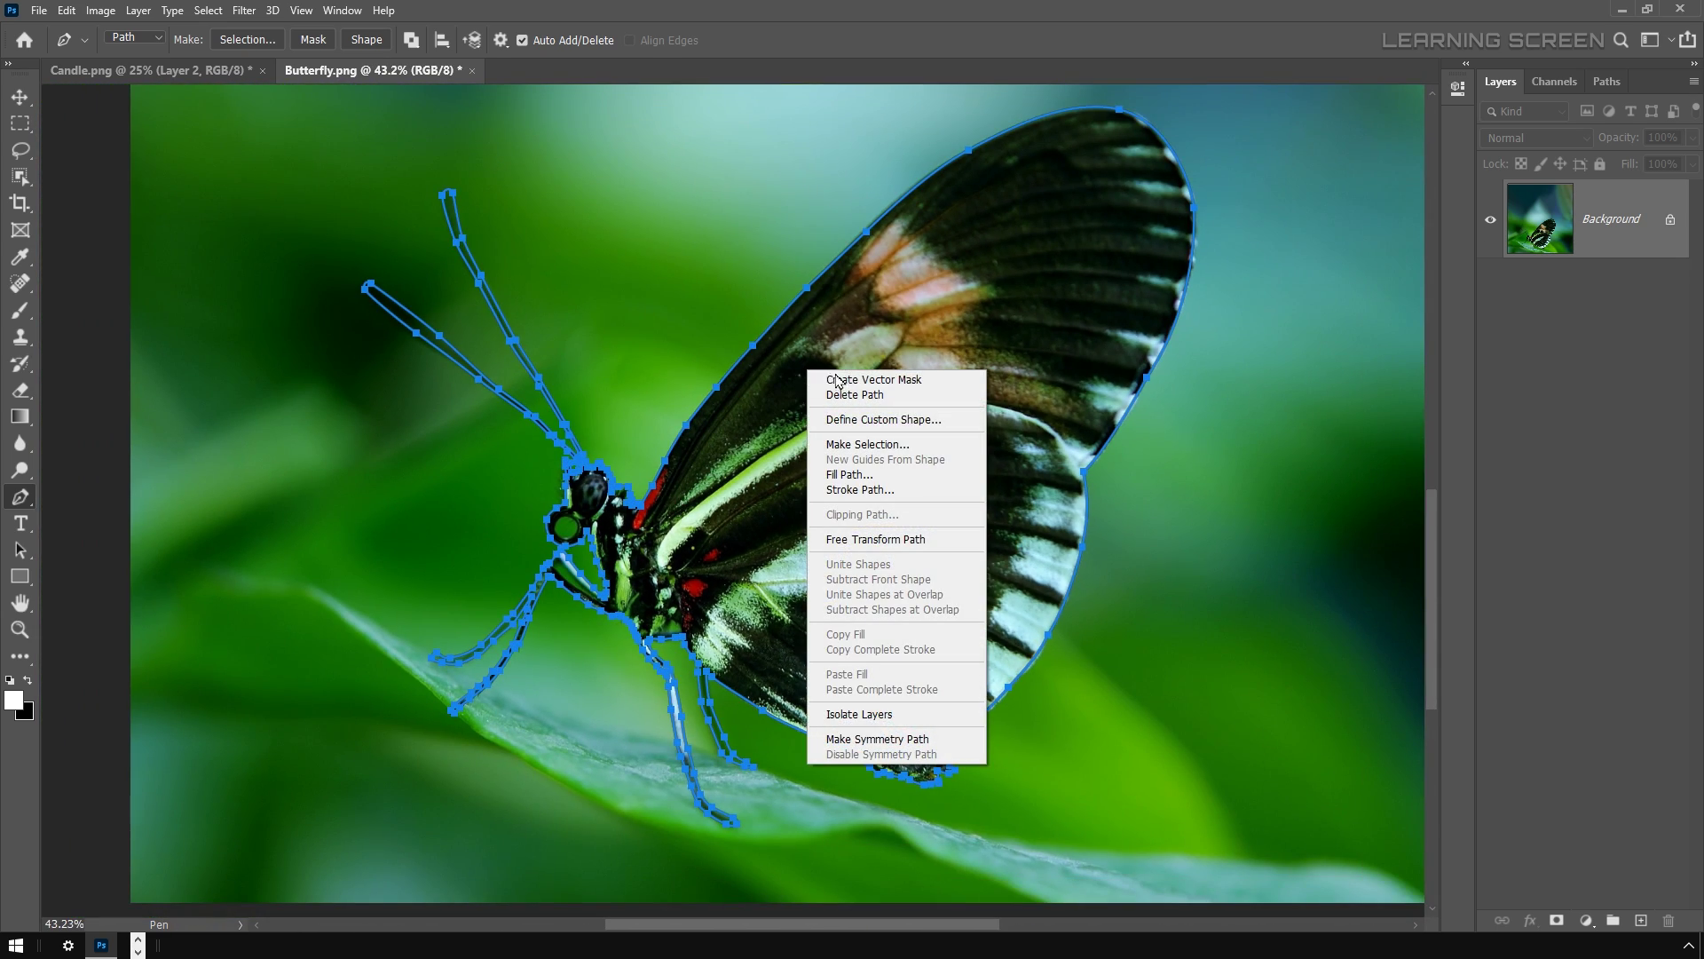
pyautogui.click(889, 447)
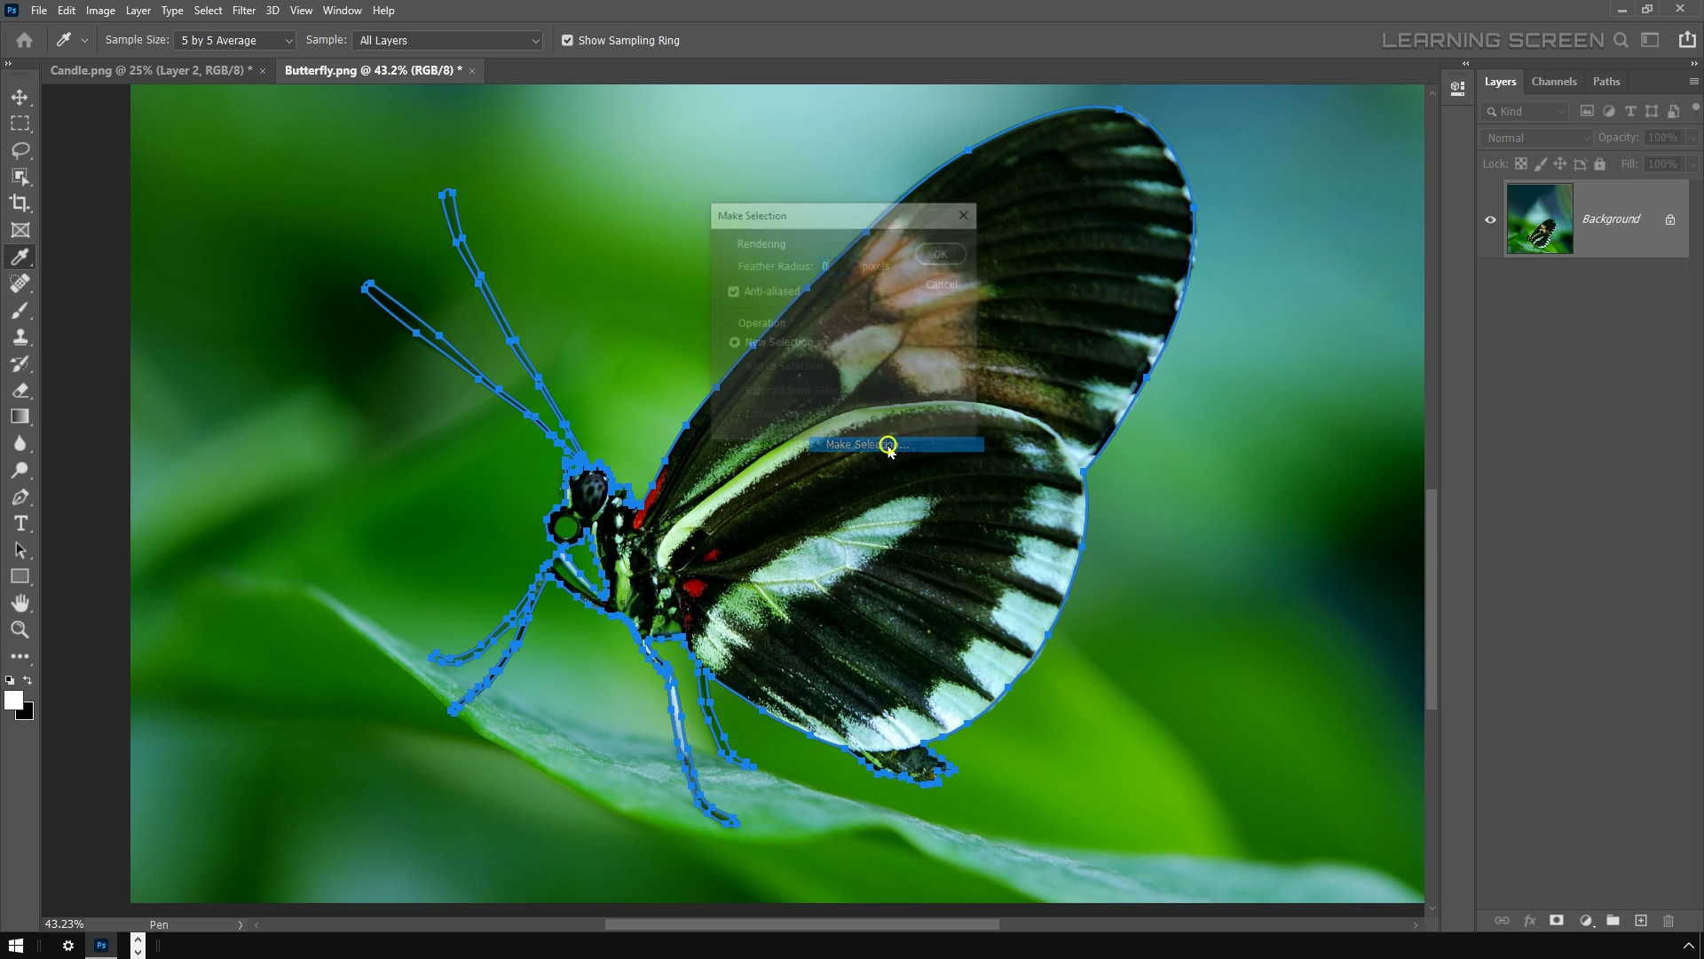
pyautogui.click(945, 254)
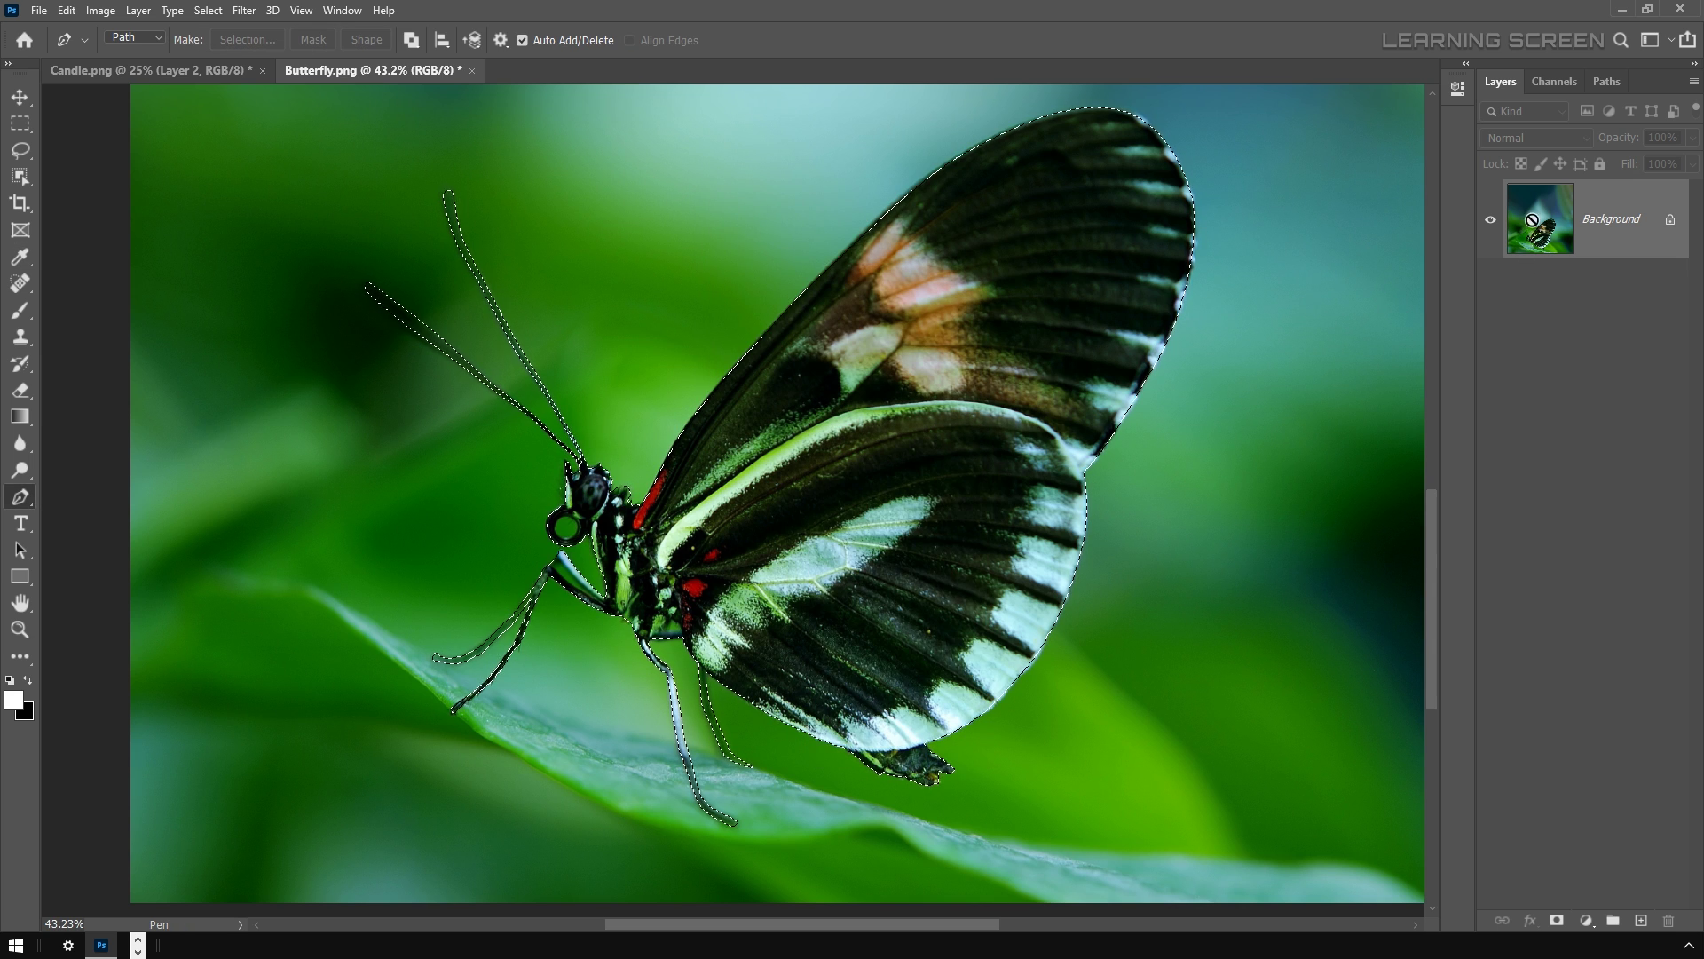
pyautogui.hotkey('ctrl', 'j')
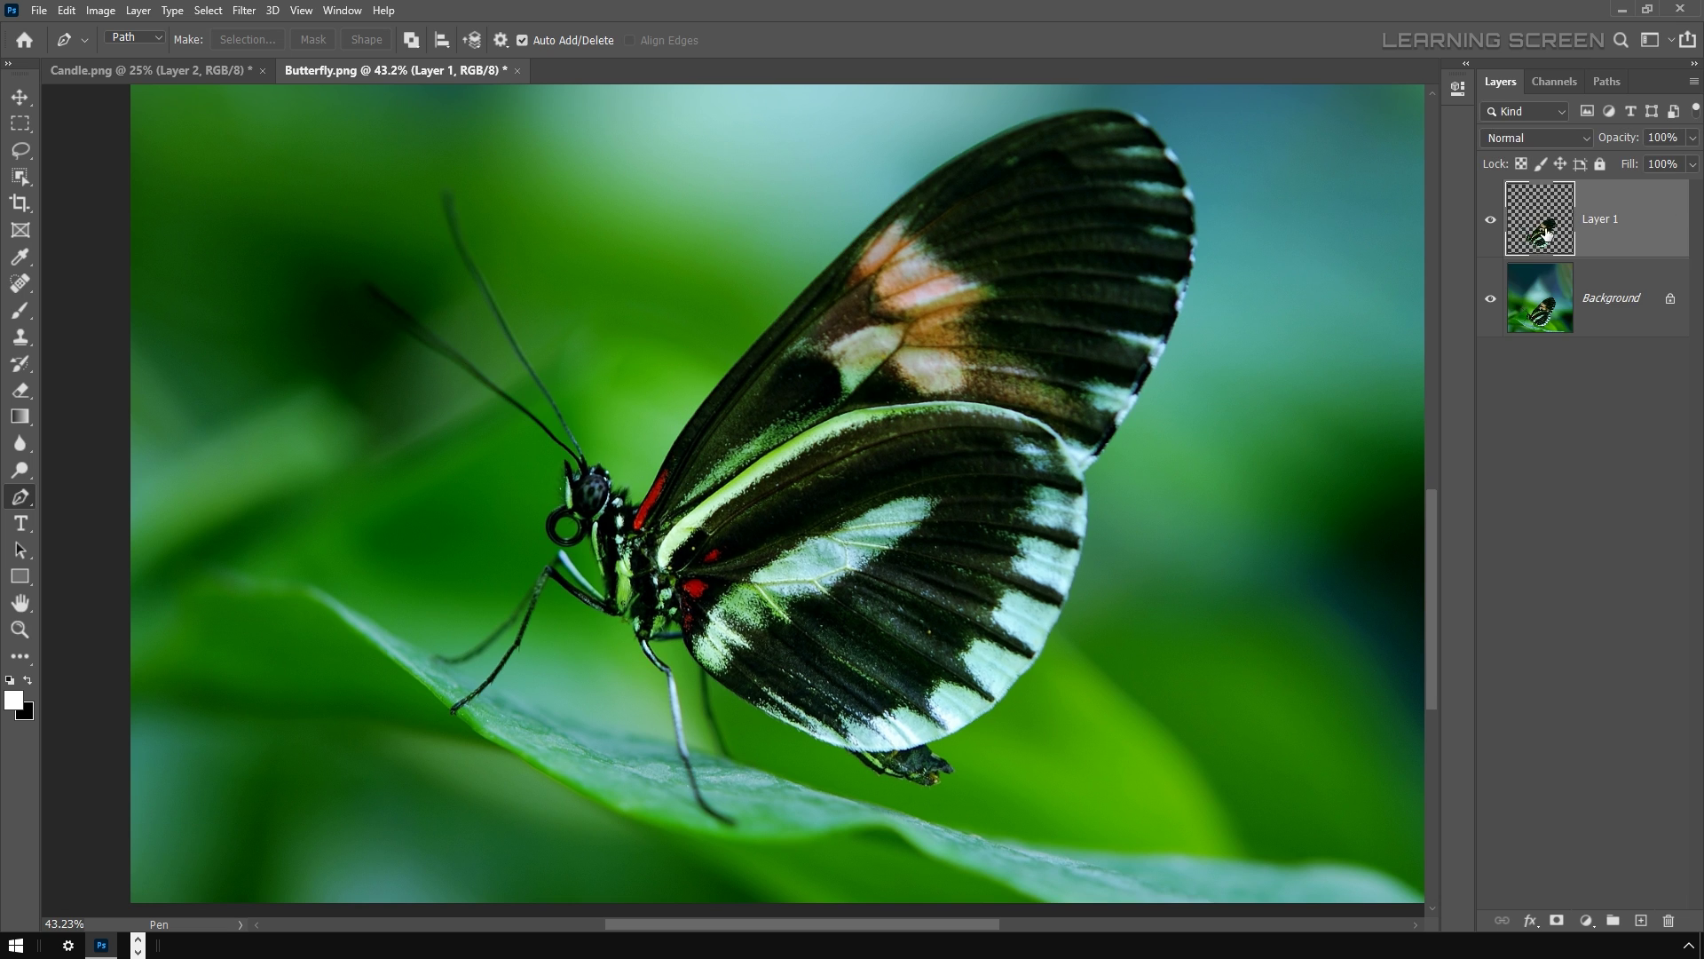
pyautogui.scroll(-5, 920, 434)
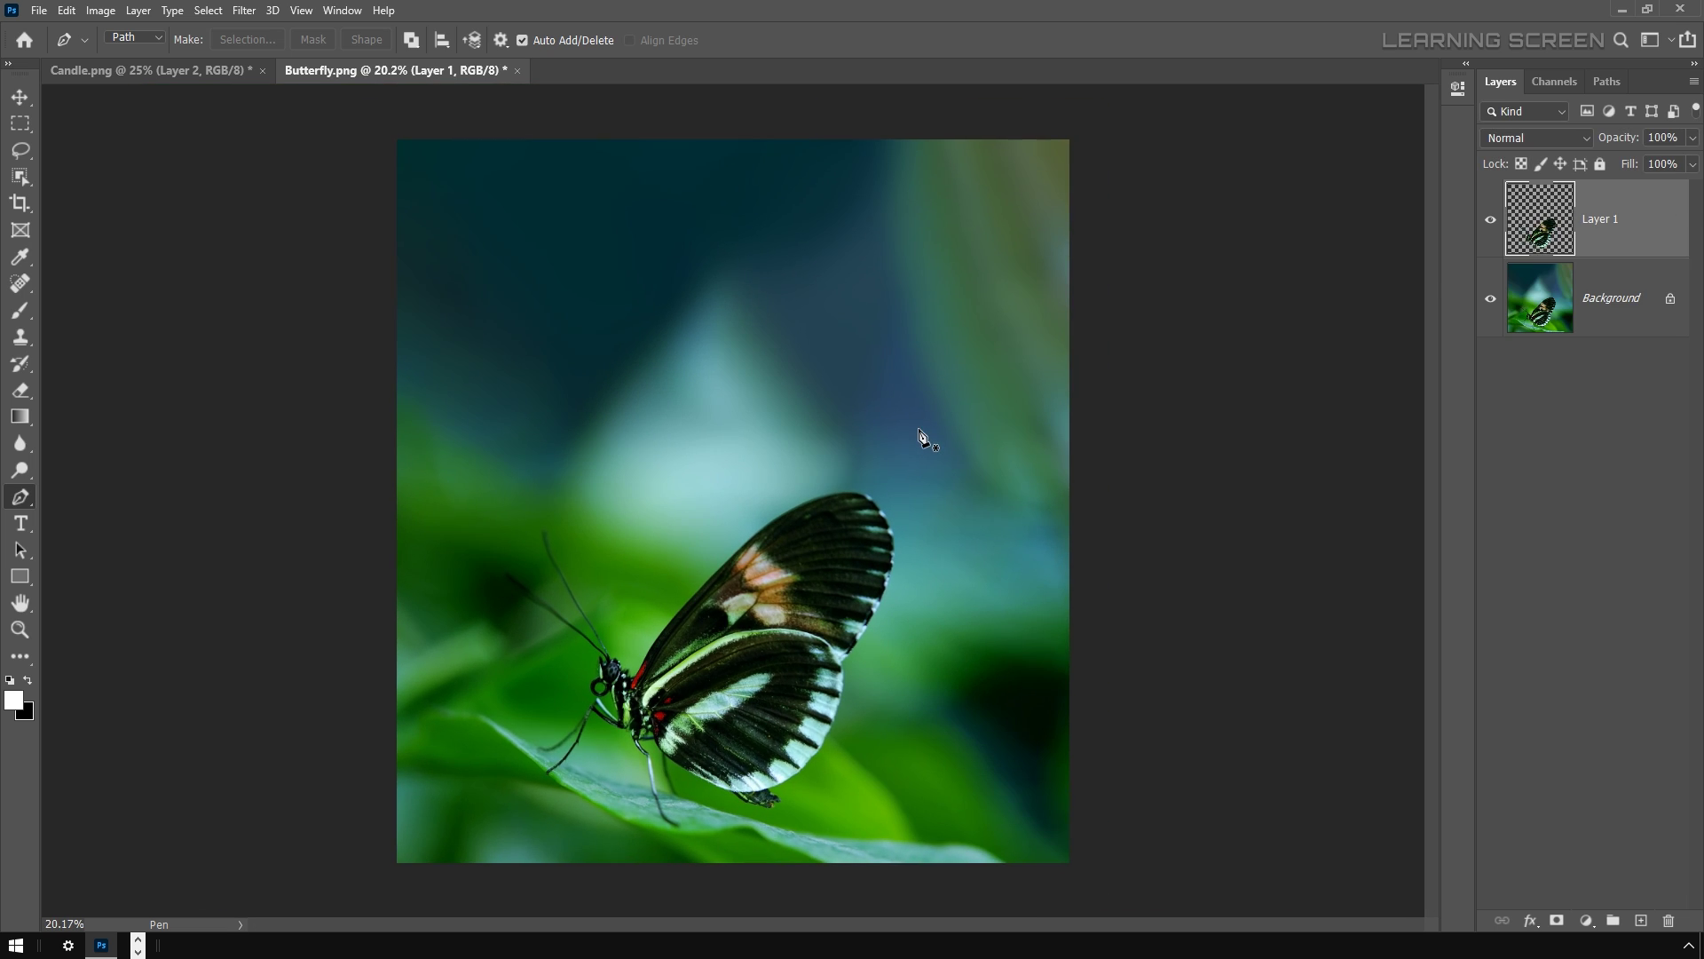
pyautogui.click(21, 98)
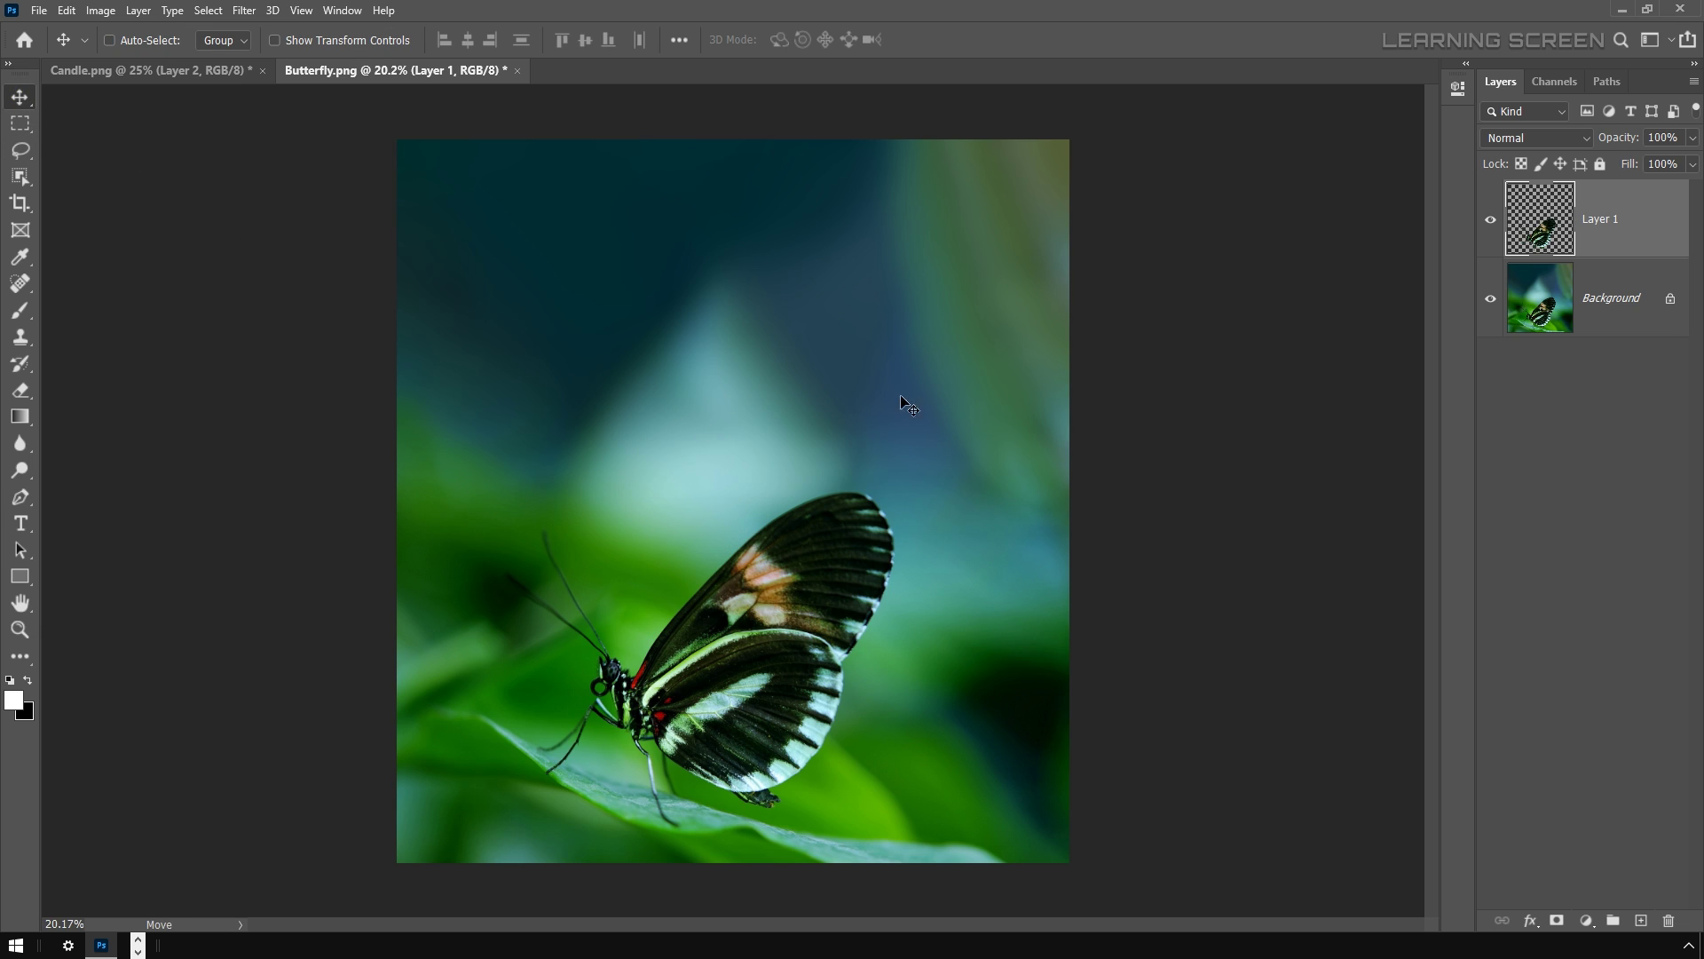
# Unlock the Background layer and add a Brightness/Contrast adjustment at brightness -150, contrast 97.
pyautogui.click(1670, 300)
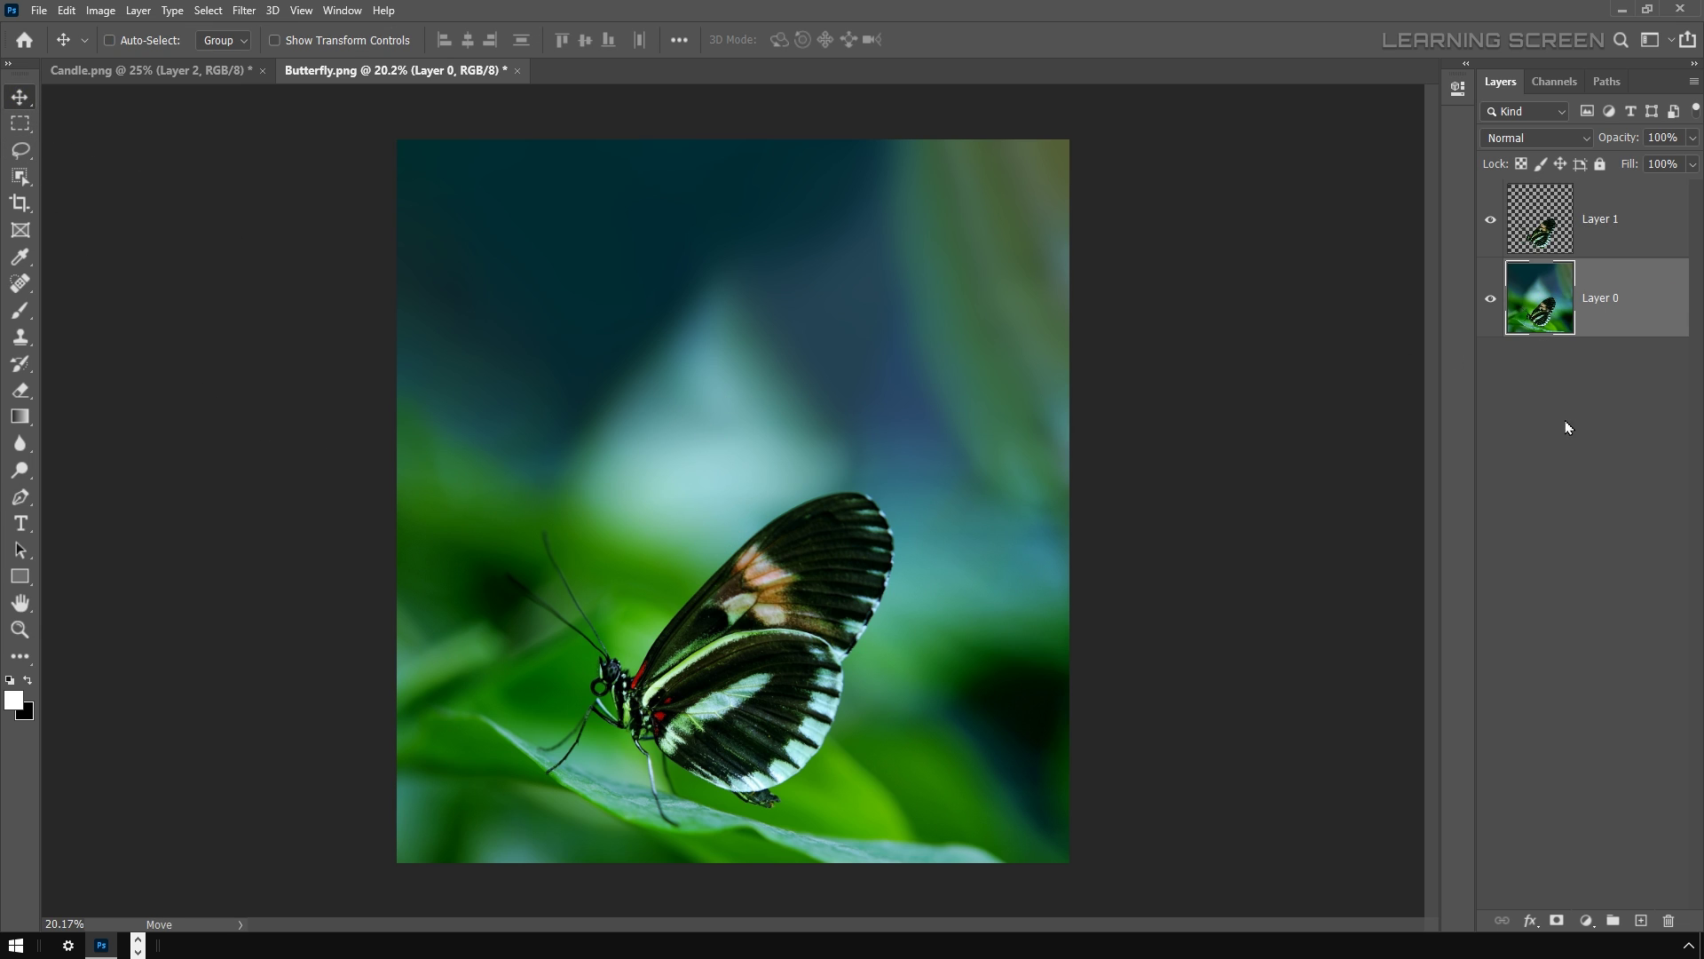
pyautogui.click(1586, 920)
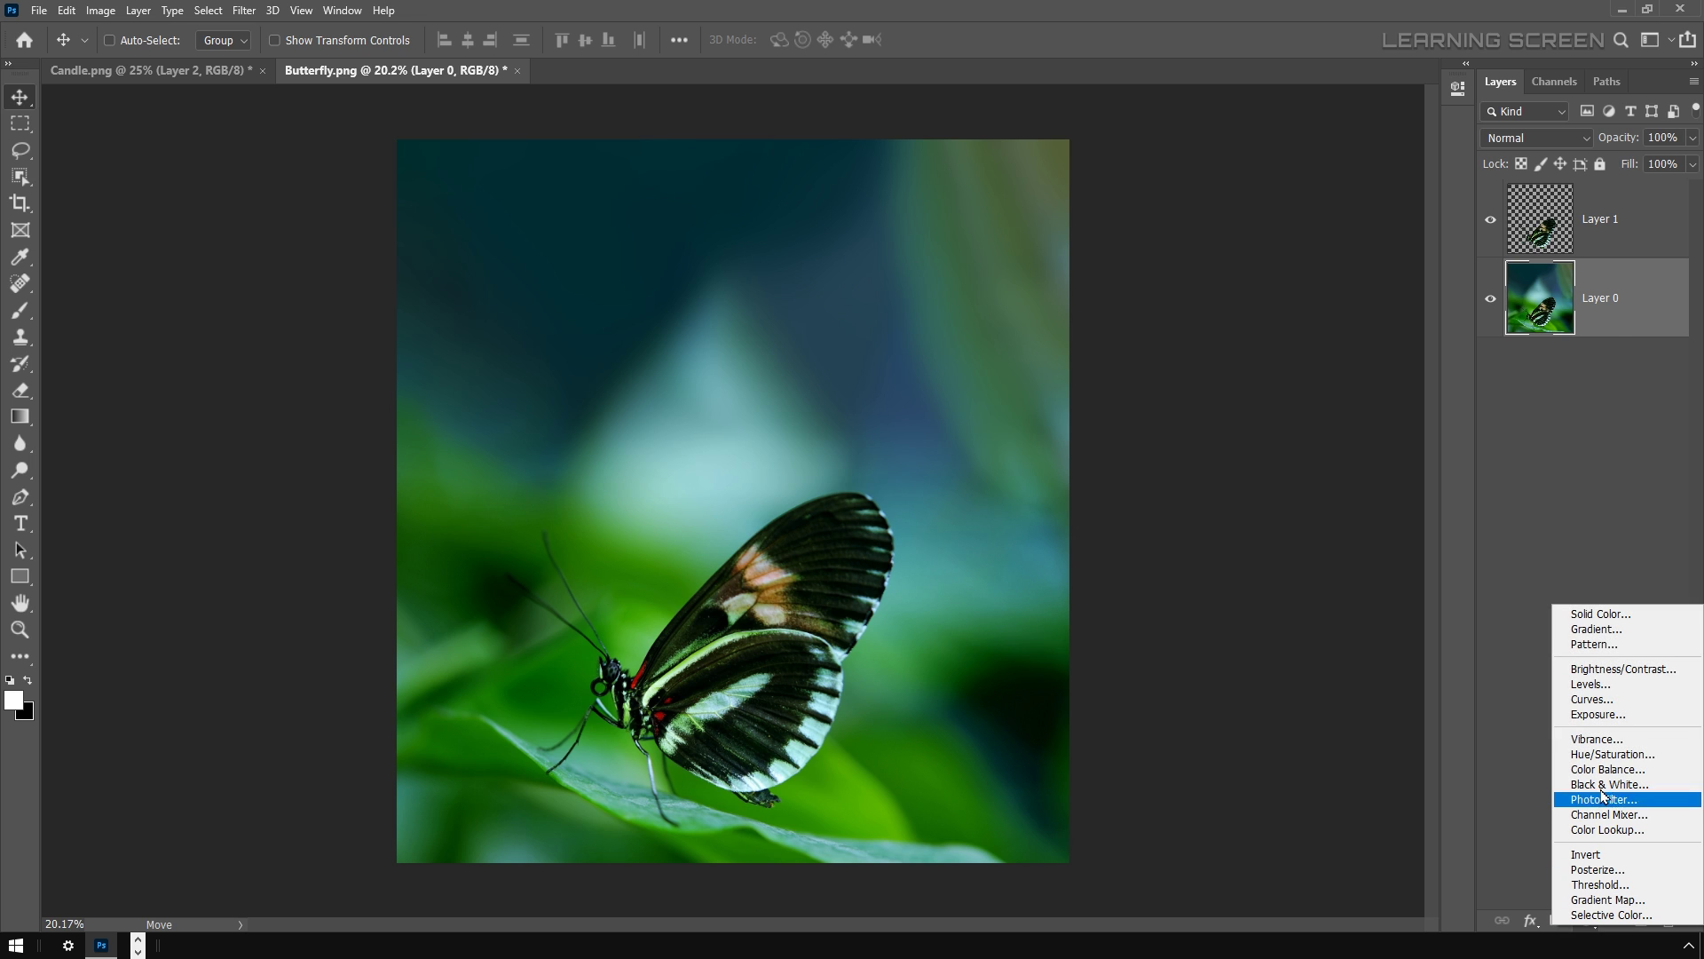
pyautogui.click(1603, 671)
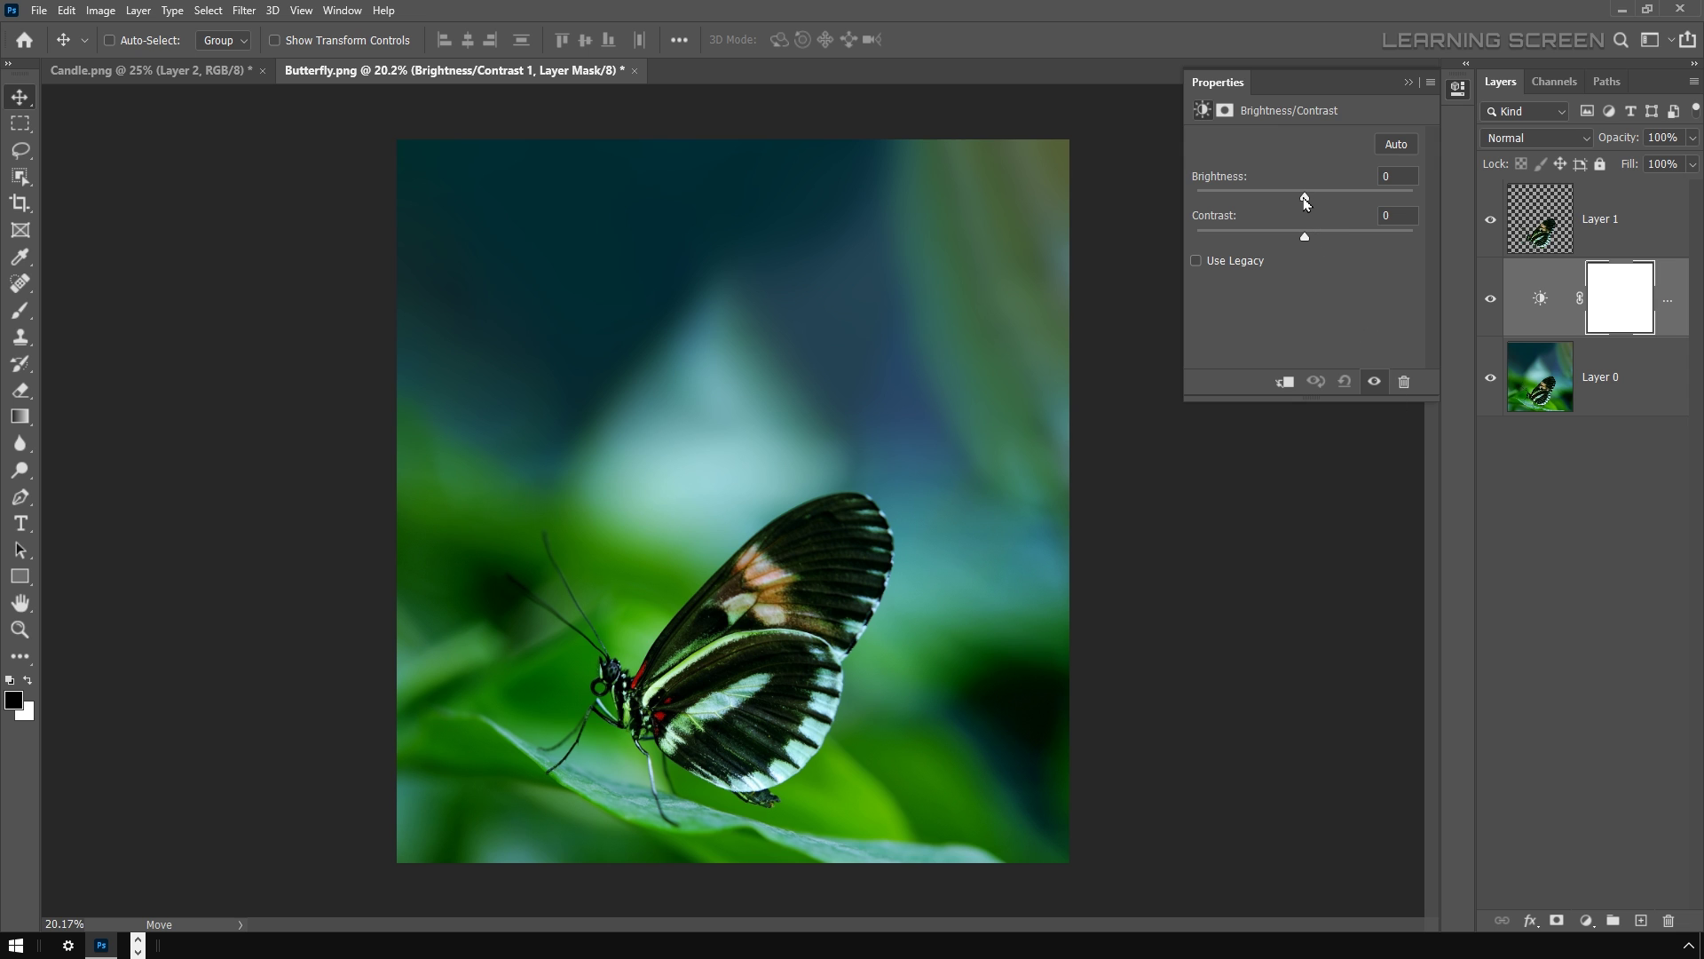
pyautogui.moveTo(1303, 199); pyautogui.dragTo(1160, 212)
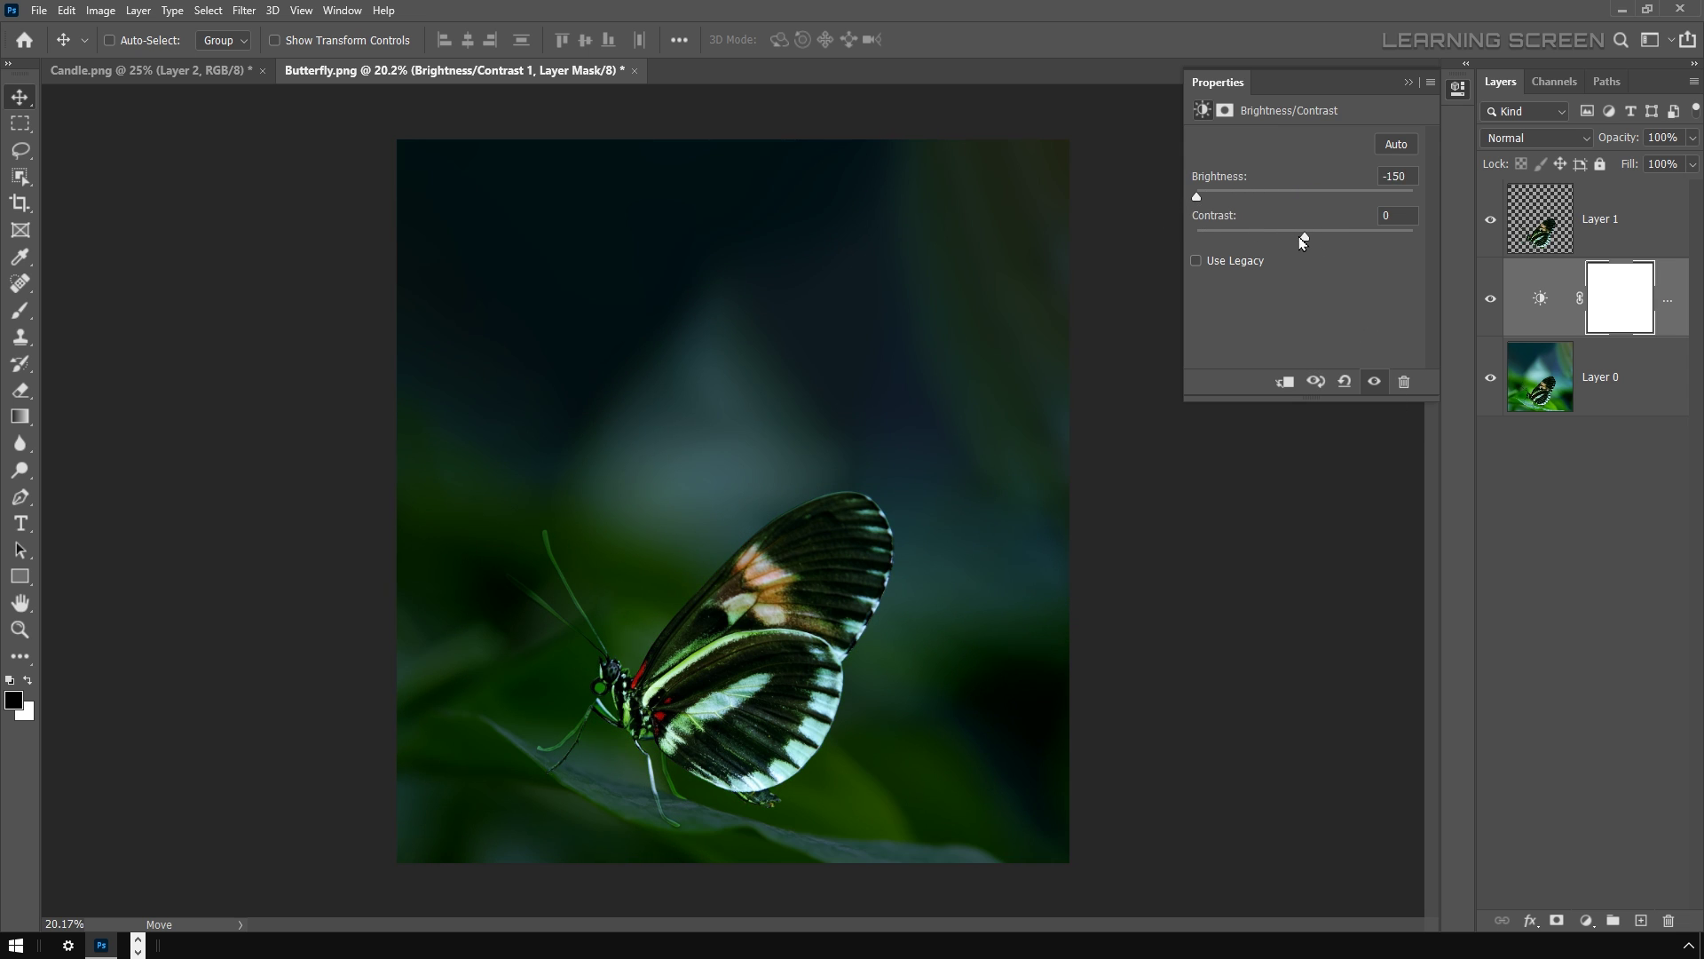
pyautogui.moveTo(1302, 238); pyautogui.dragTo(1411, 236)
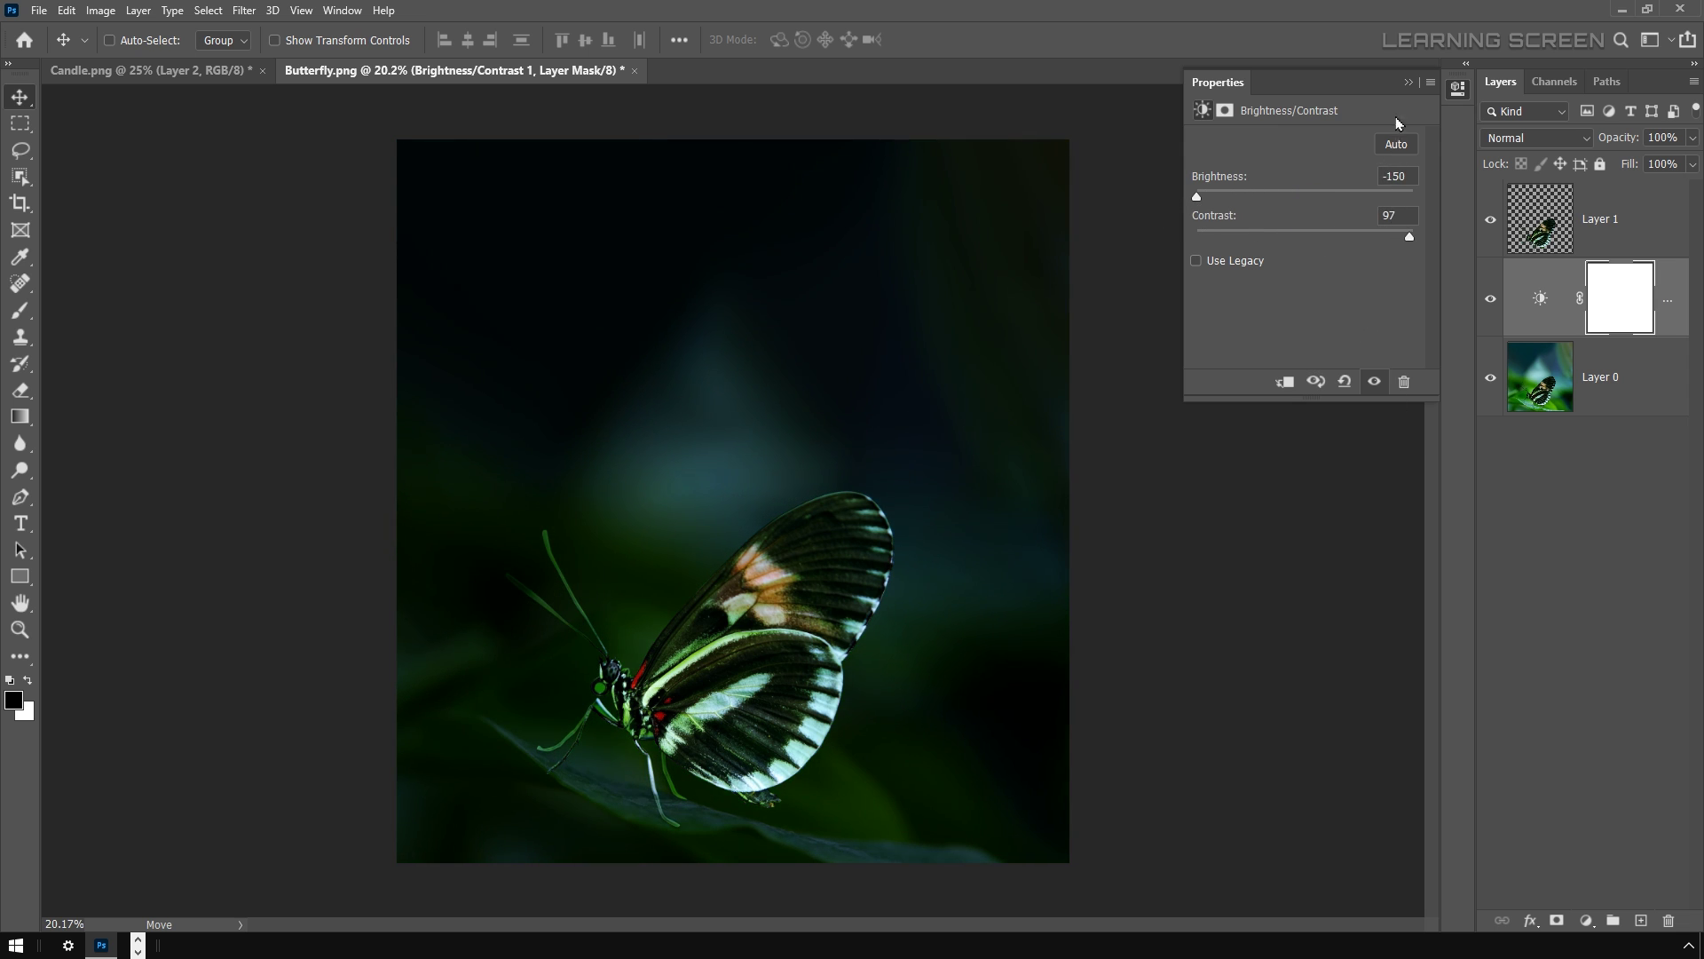
# Toggle the Brightness/Contrast adjustment off and on to compare, then select Layer 1.
pyautogui.click(1409, 85)
pyautogui.click(1490, 300)
pyautogui.click(1491, 300)
pyautogui.click(1548, 235)
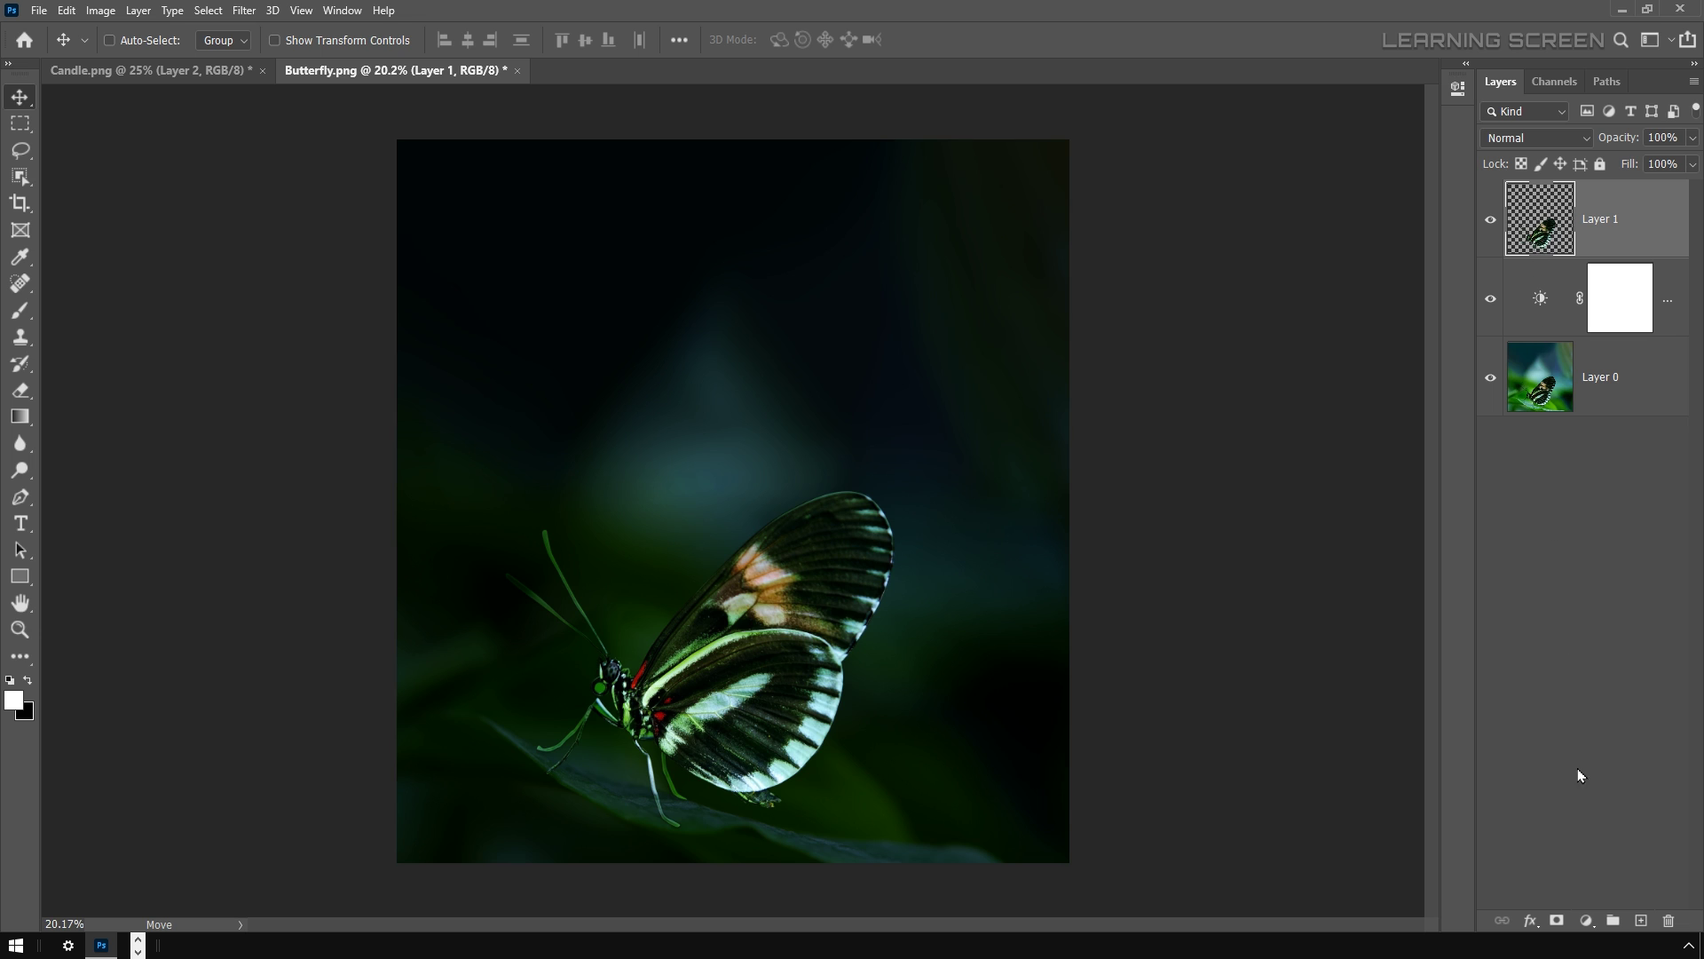
# Add a Hue/Saturation adjustment at saturation -100 above the butterfly, then select Layer 1.
pyautogui.click(1586, 916)
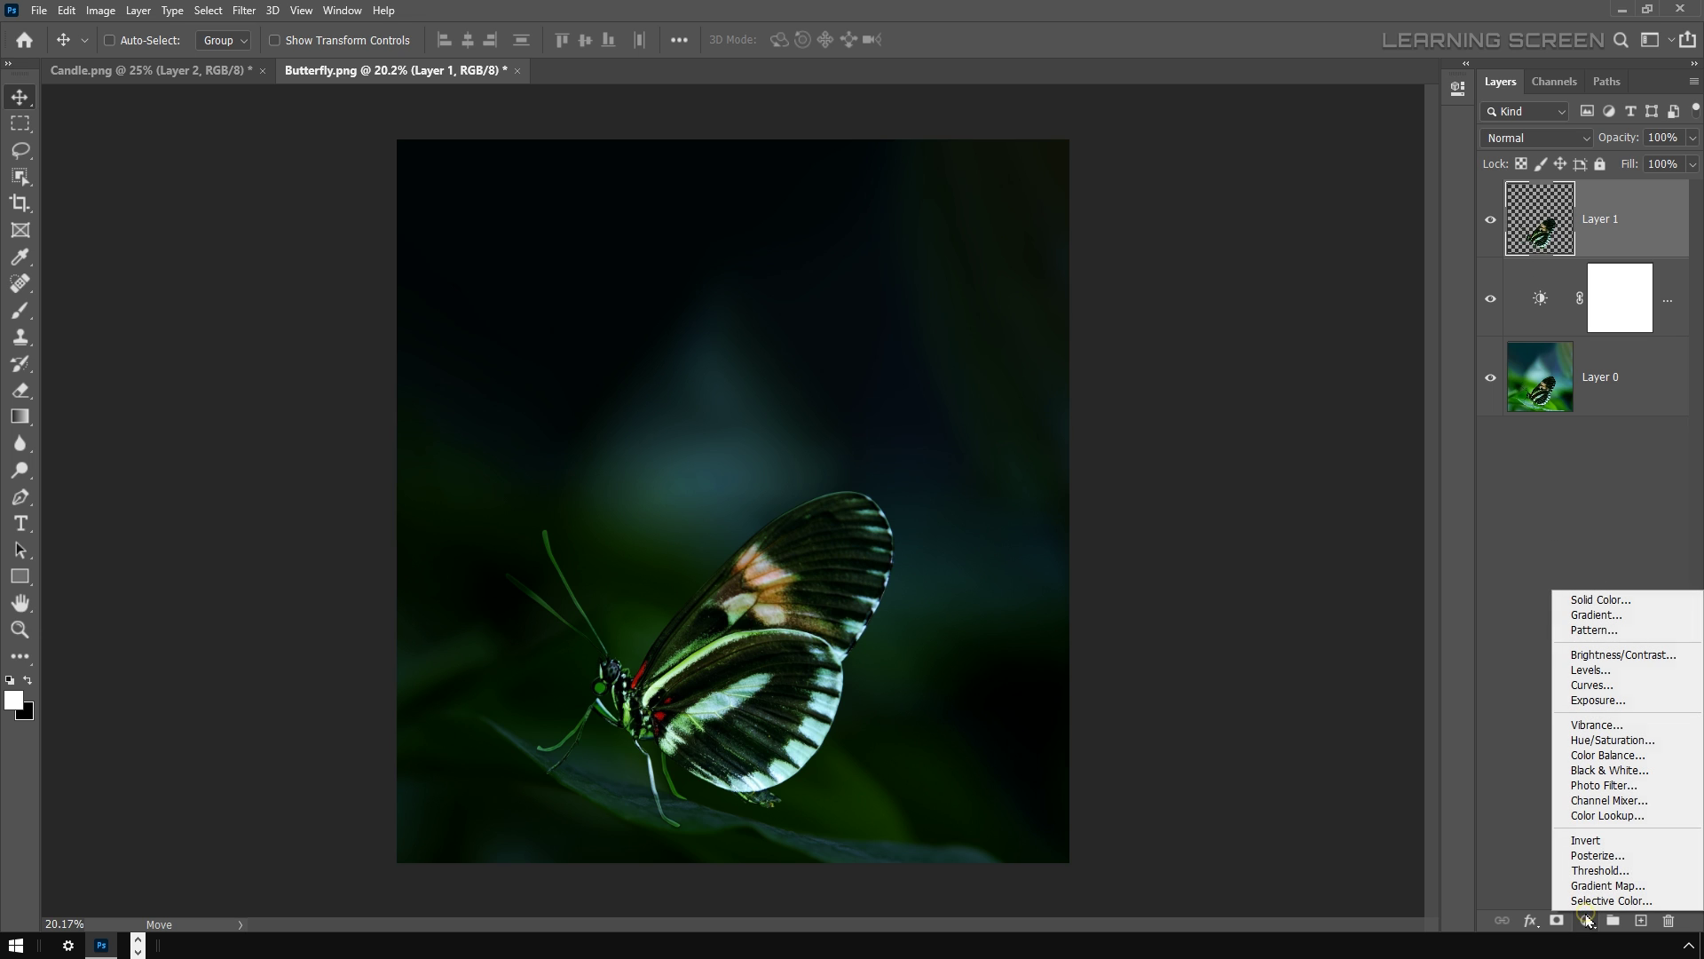
pyautogui.click(1585, 742)
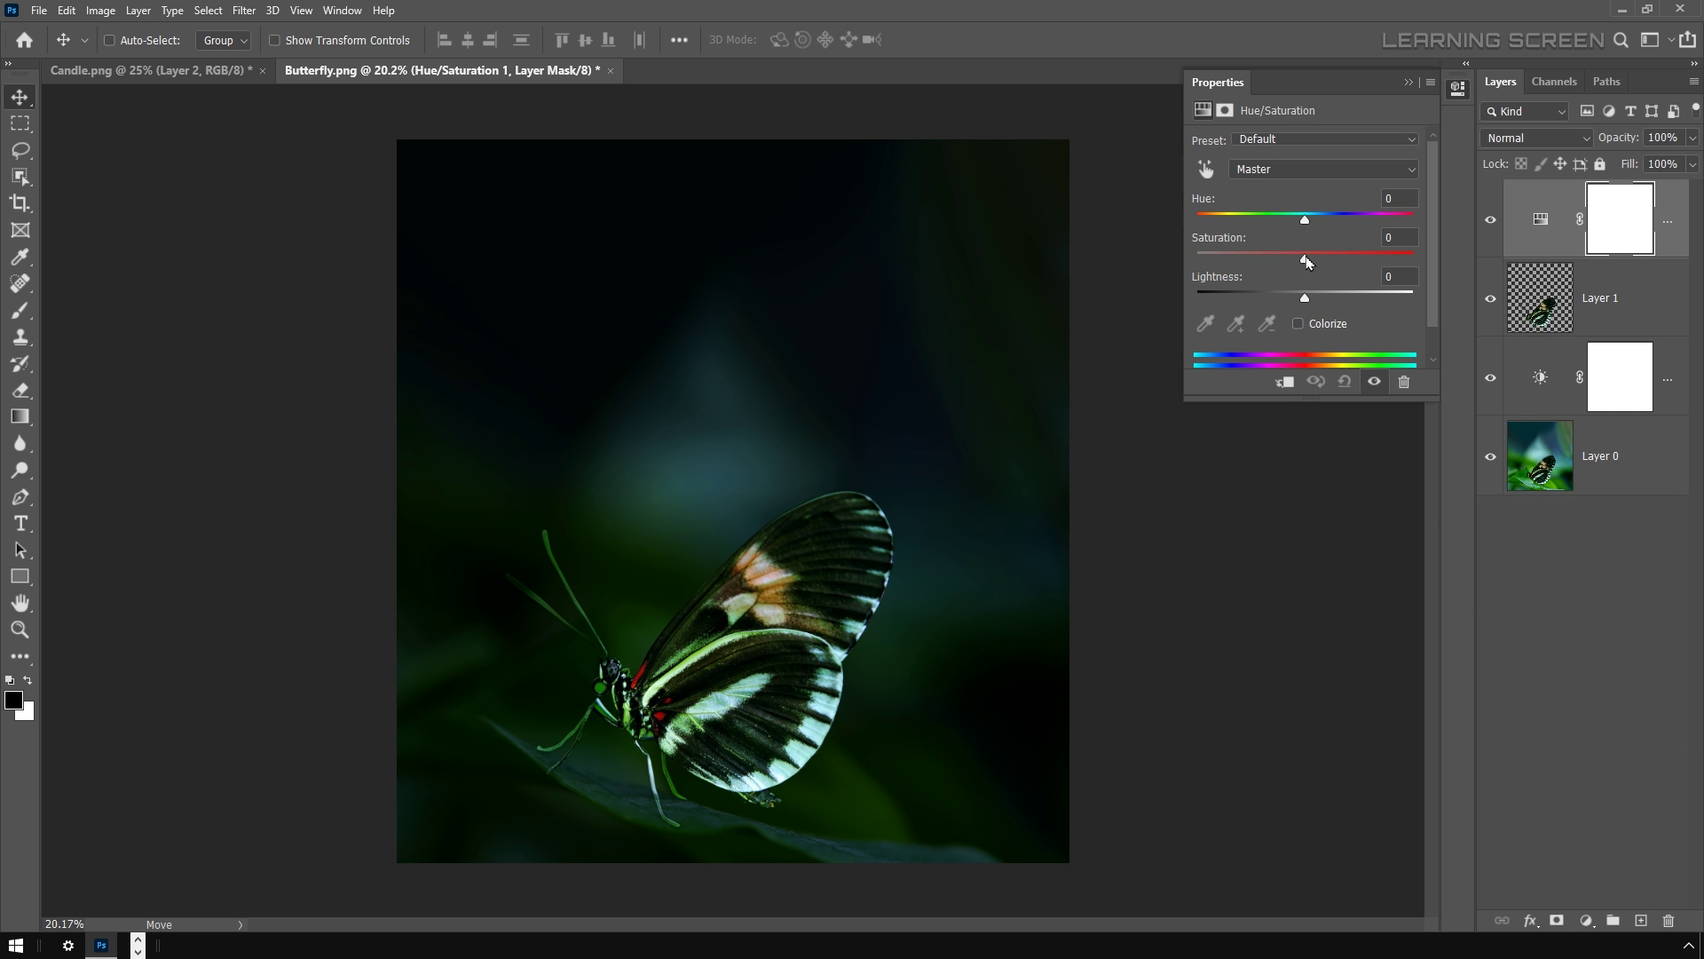
pyautogui.moveTo(1307, 260); pyautogui.dragTo(1177, 284)
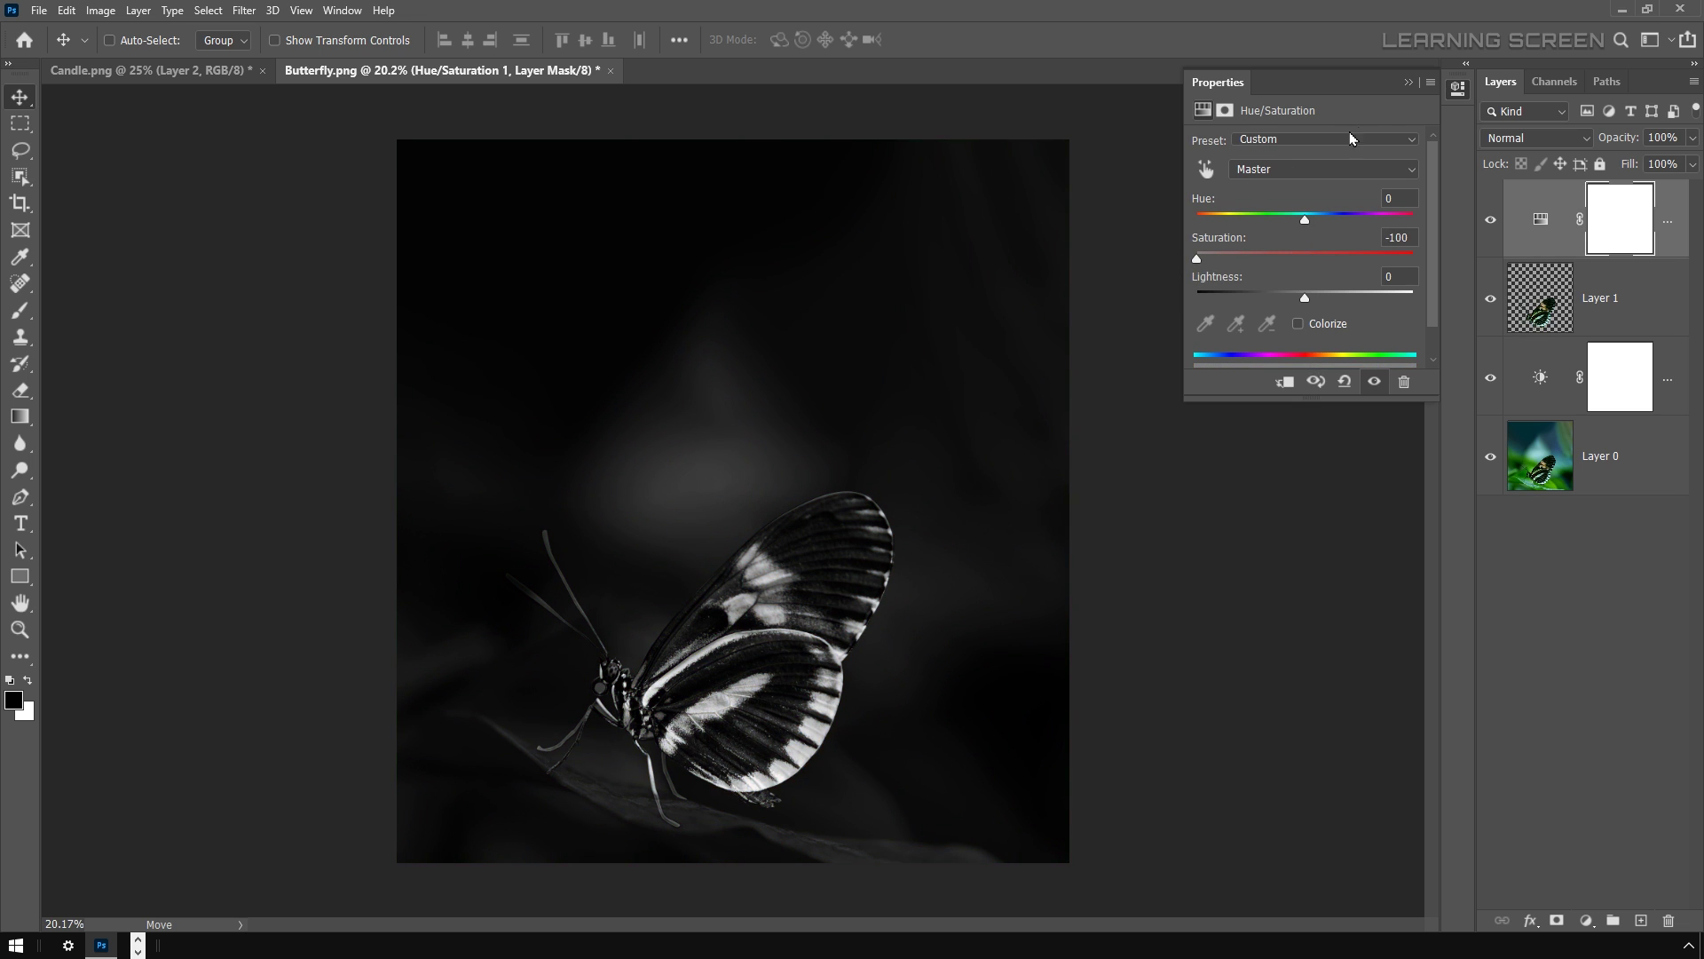
pyautogui.click(1409, 83)
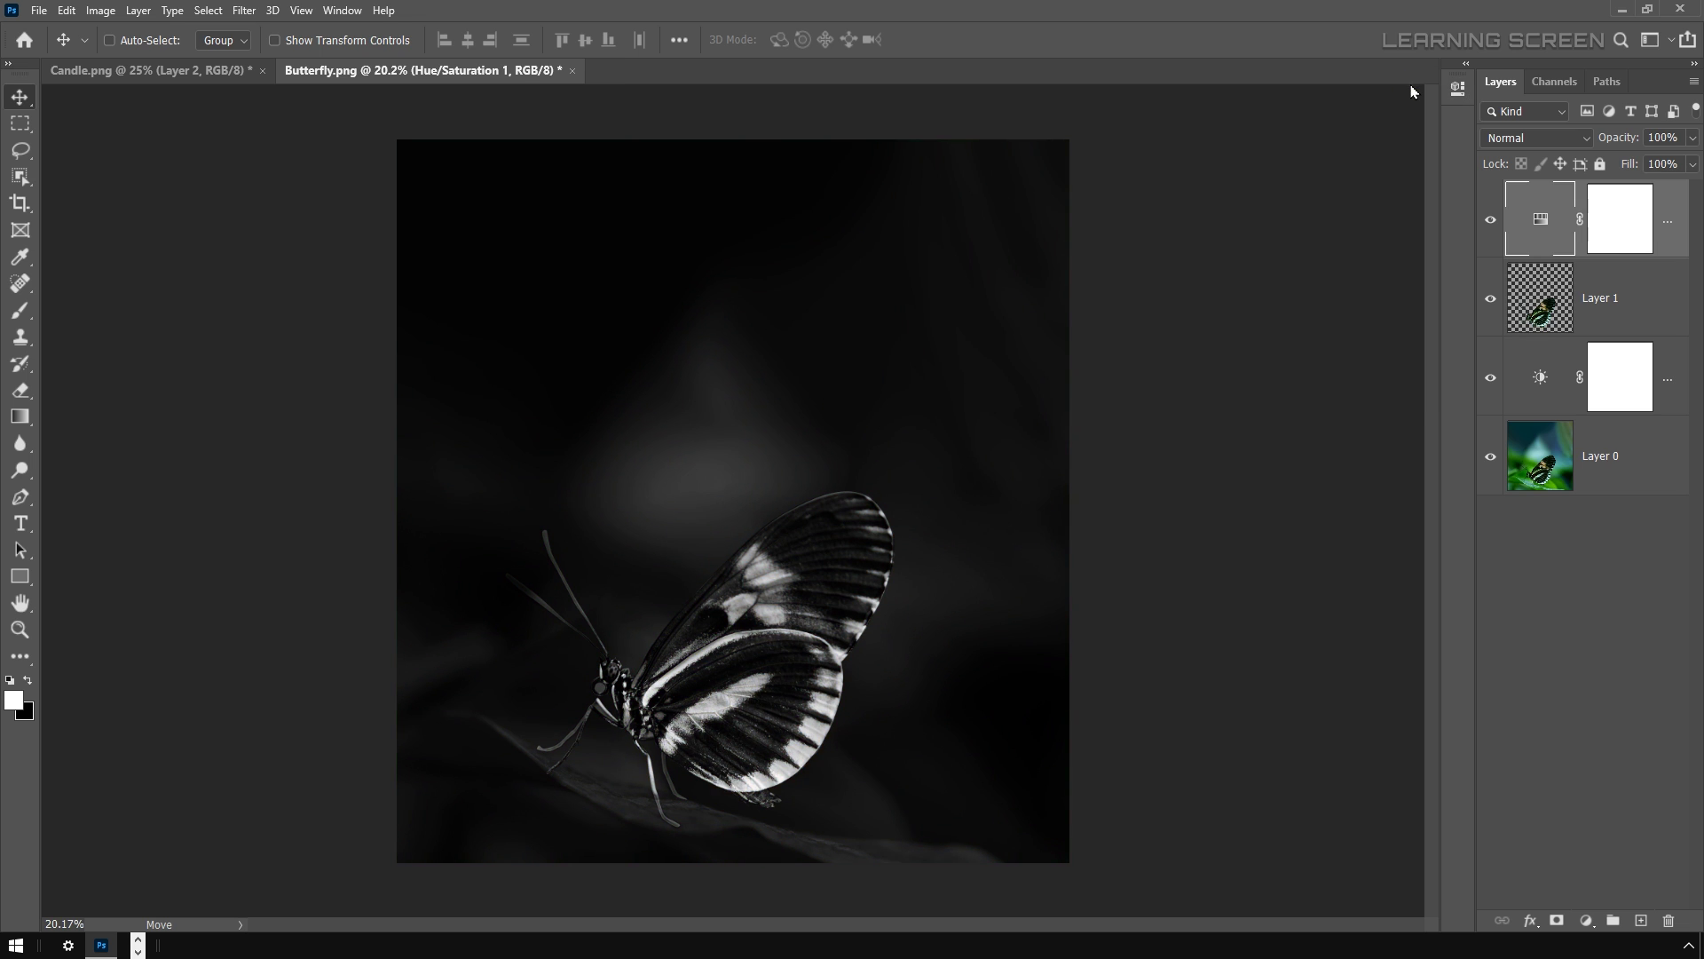
pyautogui.click(1561, 312)
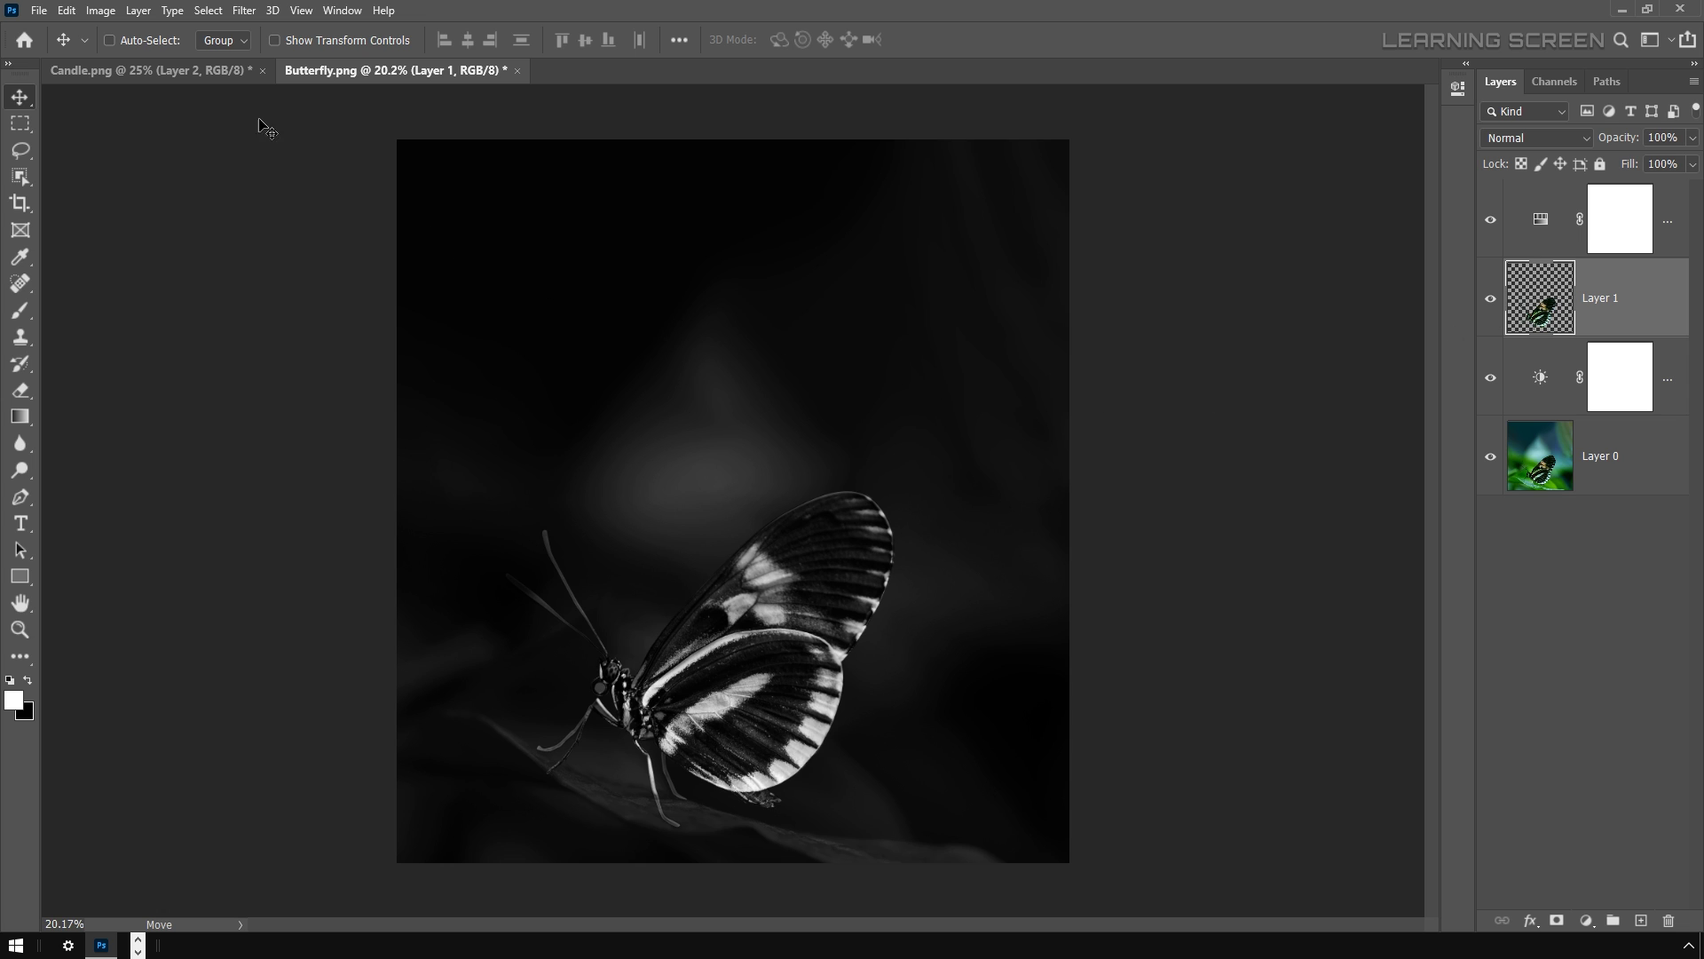
# Invert Layer 1 and duplicate it as Layer 1 copy.
pyautogui.click(101, 10)
pyautogui.moveTo(168, 57)
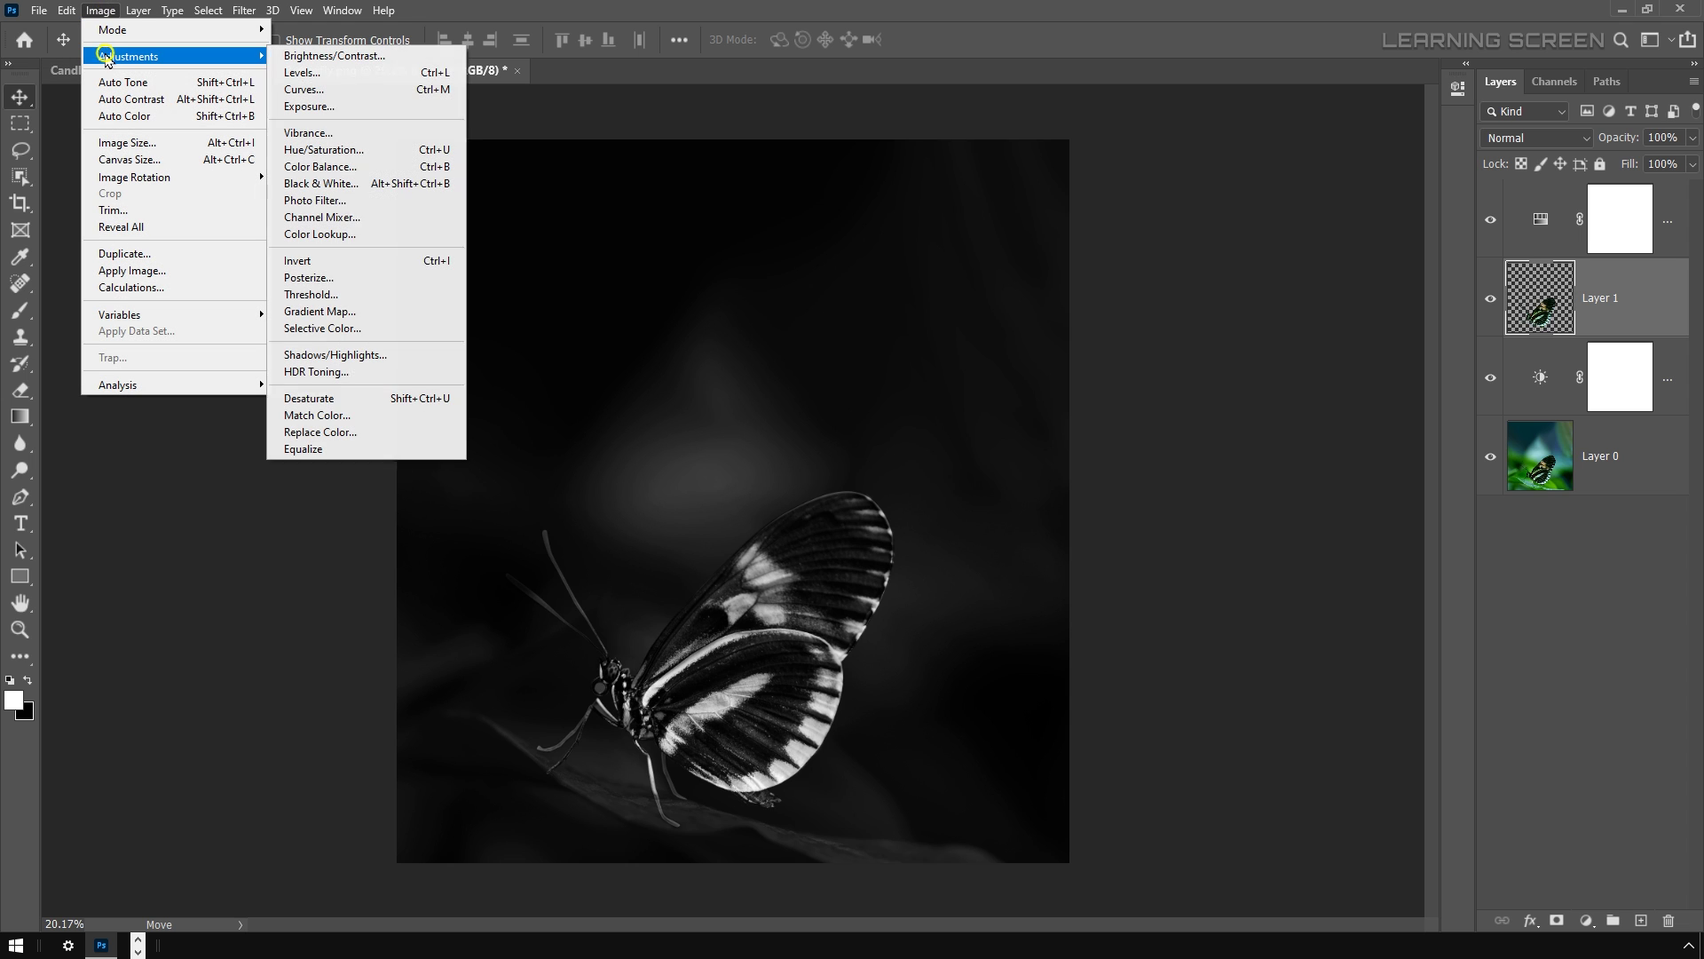
pyautogui.click(337, 260)
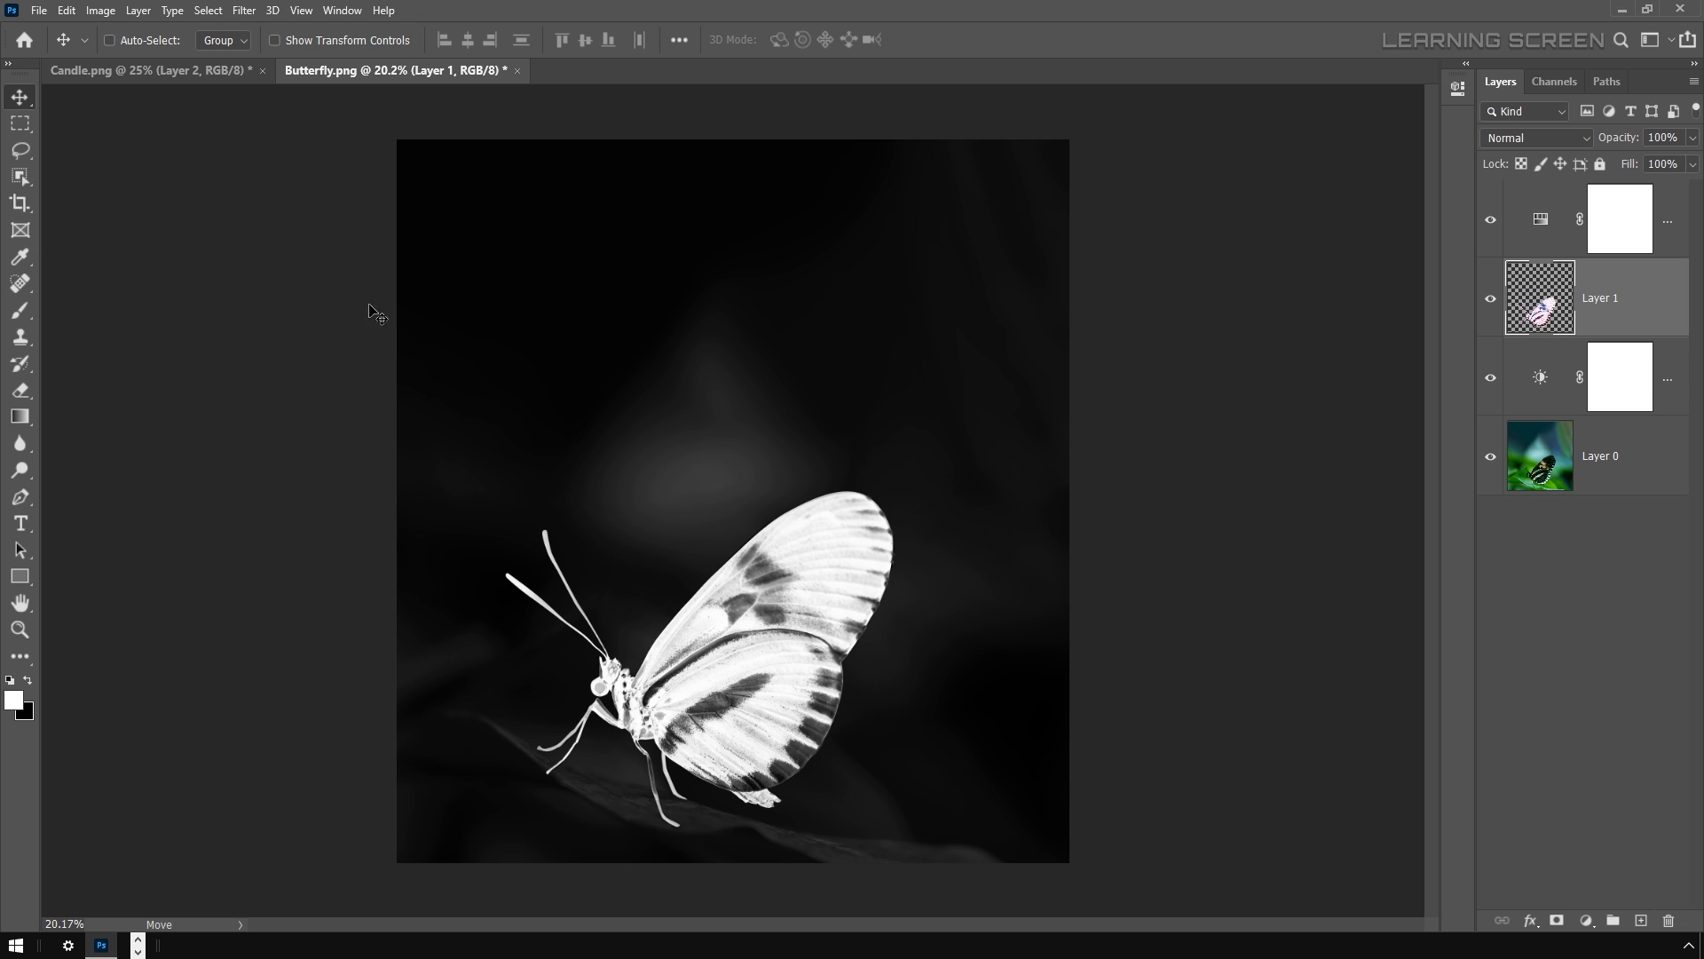
pyautogui.rightClick(1644, 306)
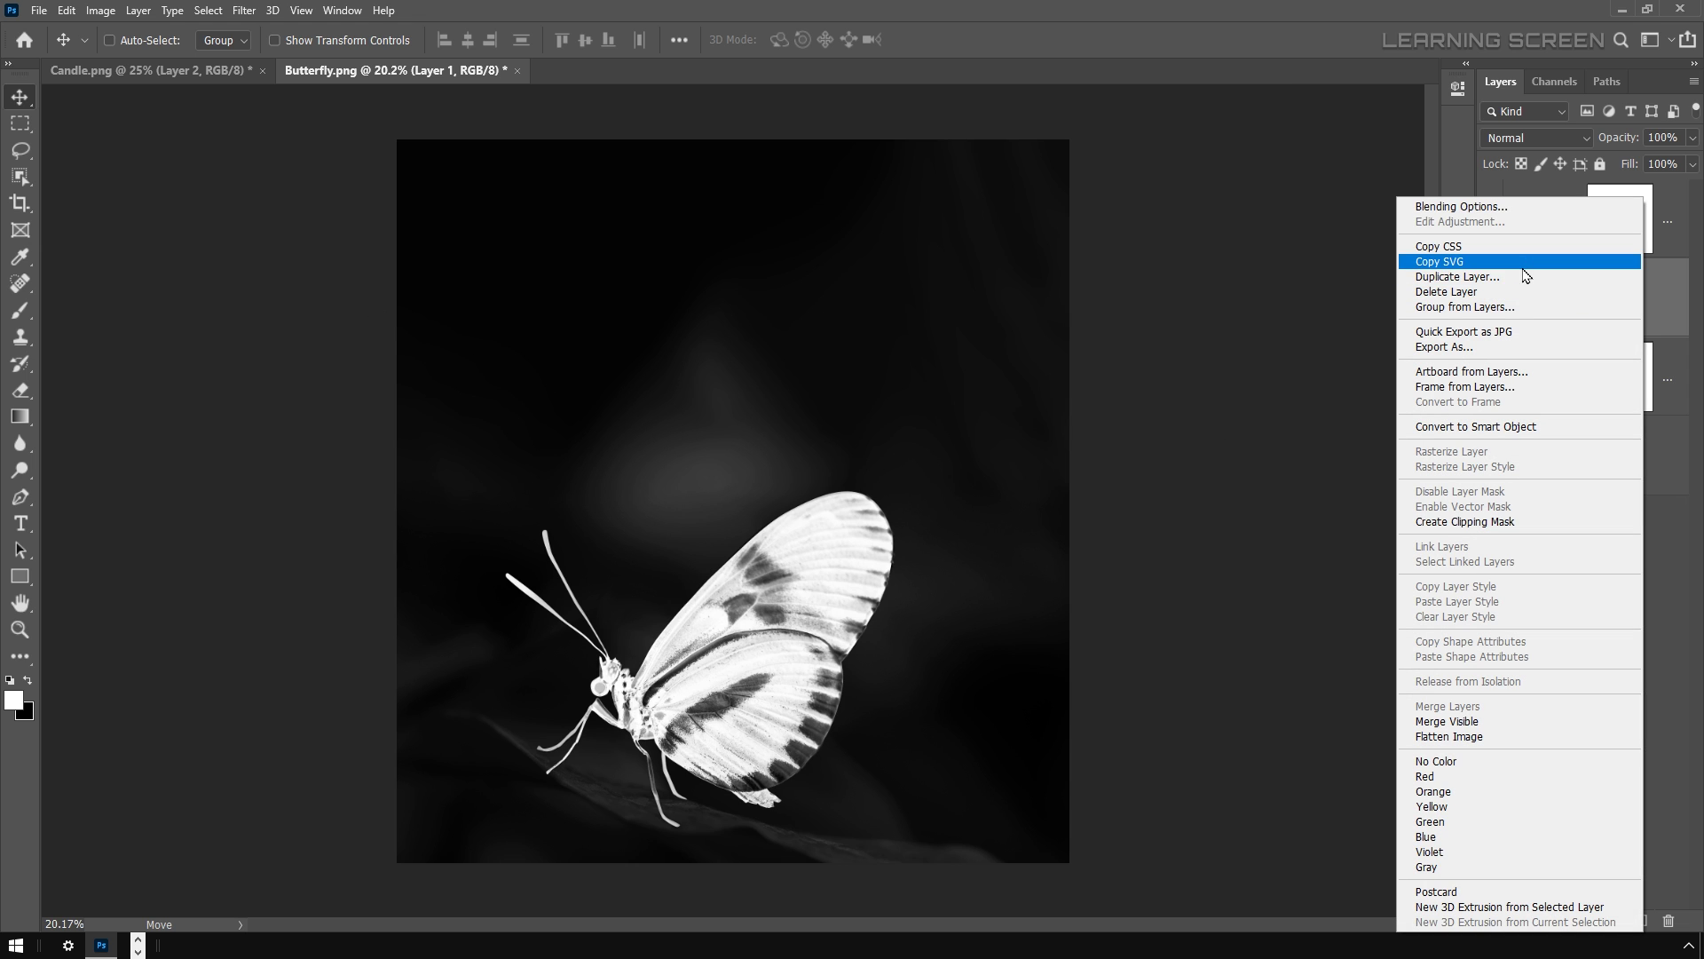
pyautogui.click(1521, 276)
pyautogui.click(1647, 267)
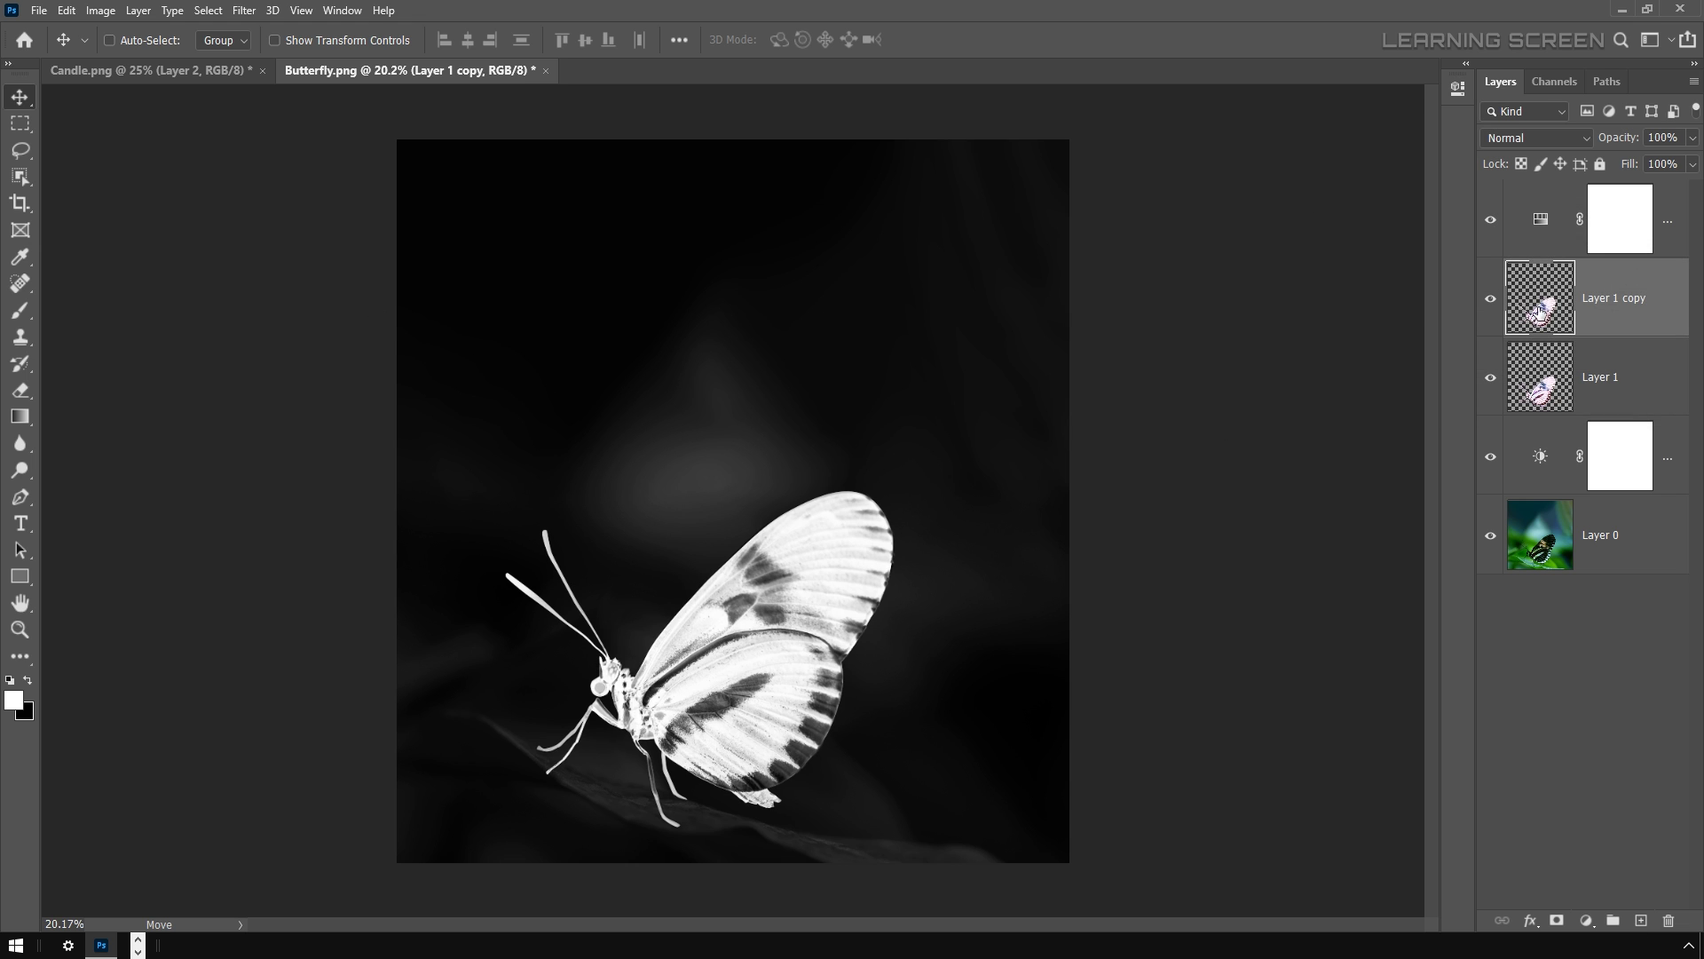
# Apply Find Edges to Layer 1 copy, then invert it into bright outlines.
pyautogui.click(244, 11)
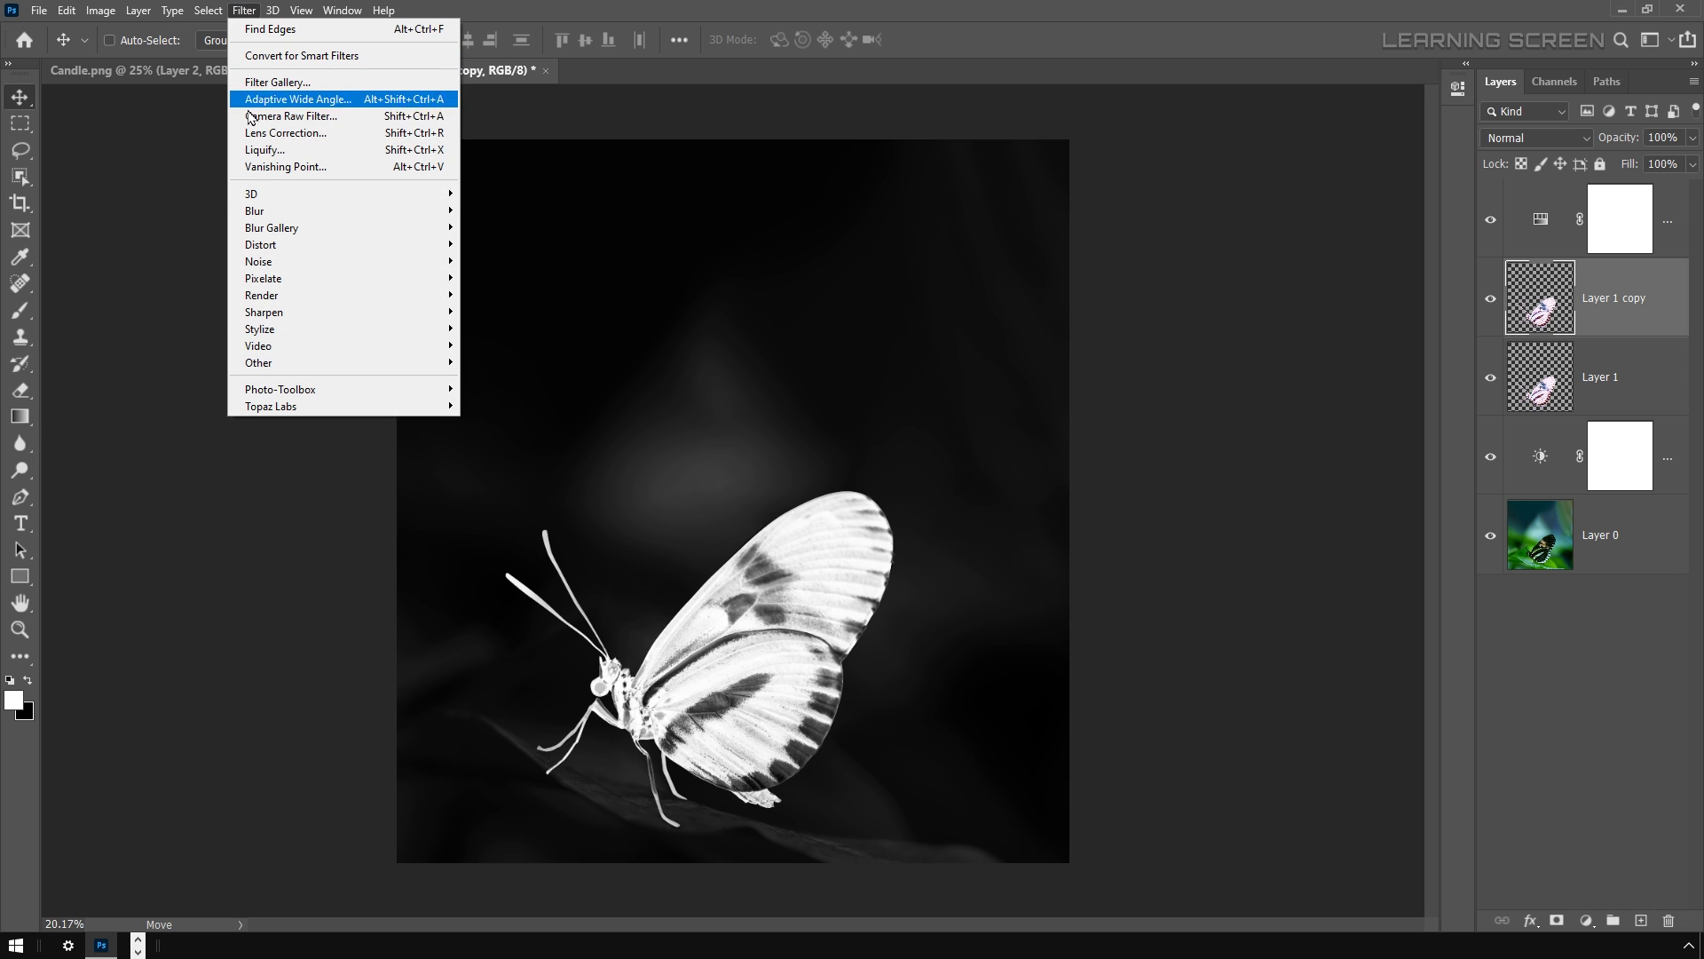
pyautogui.moveTo(257, 328)
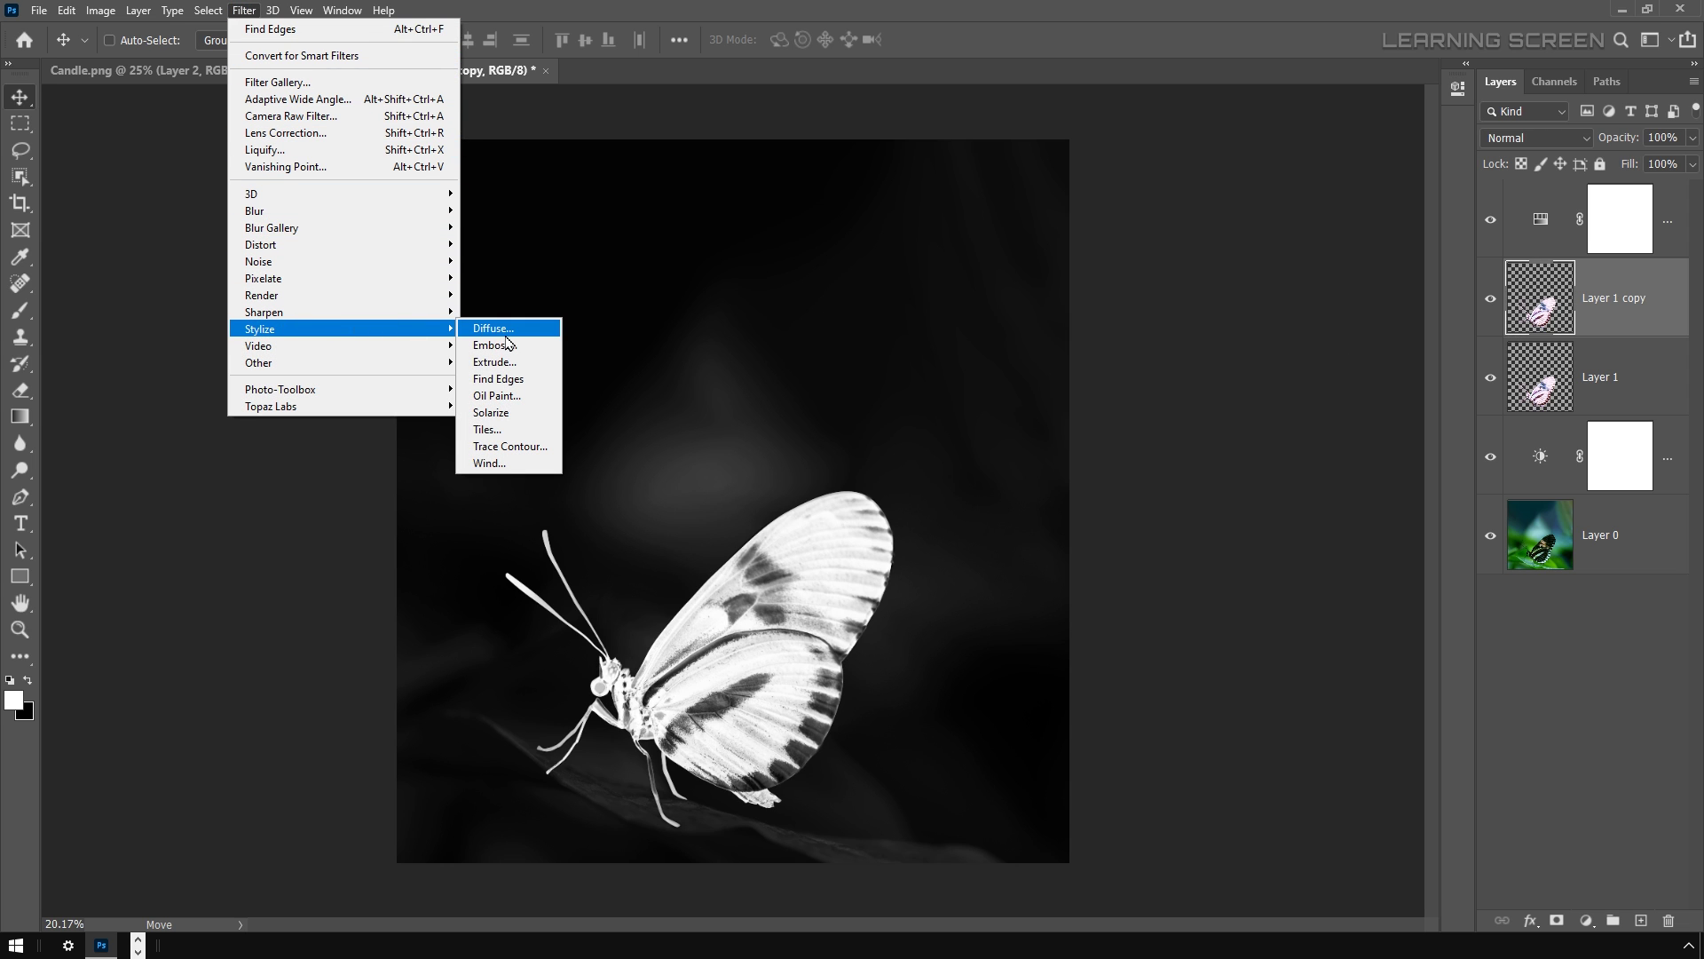
pyautogui.click(500, 383)
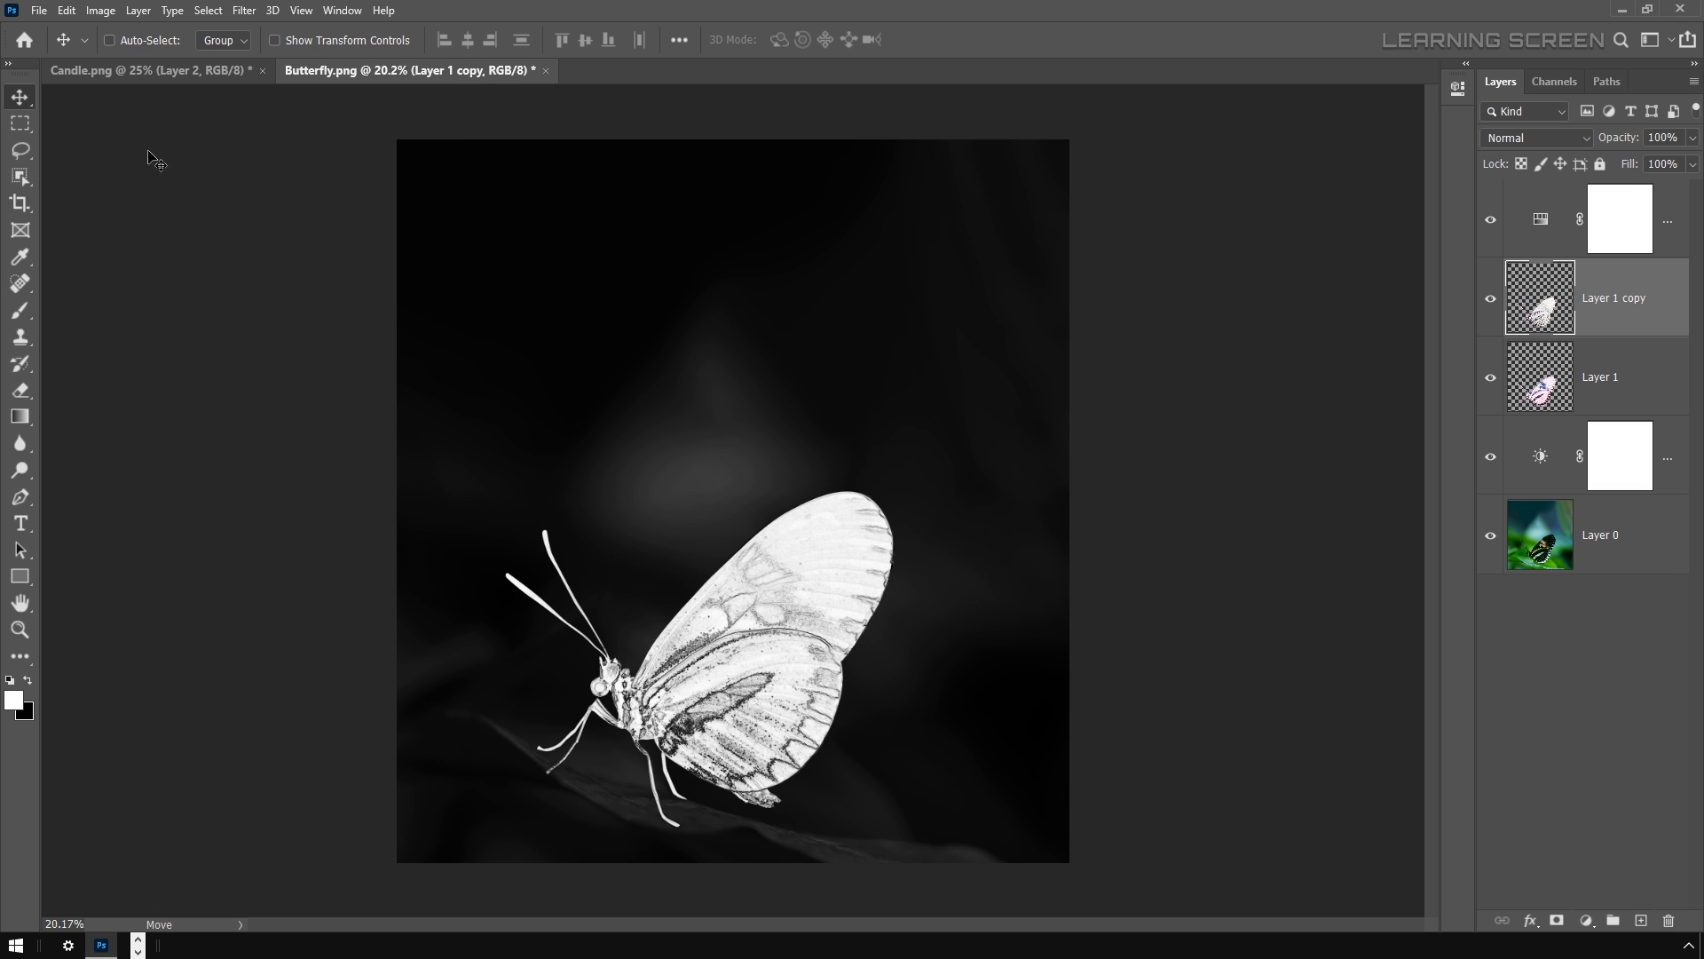
pyautogui.click(99, 11)
pyautogui.moveTo(115, 56)
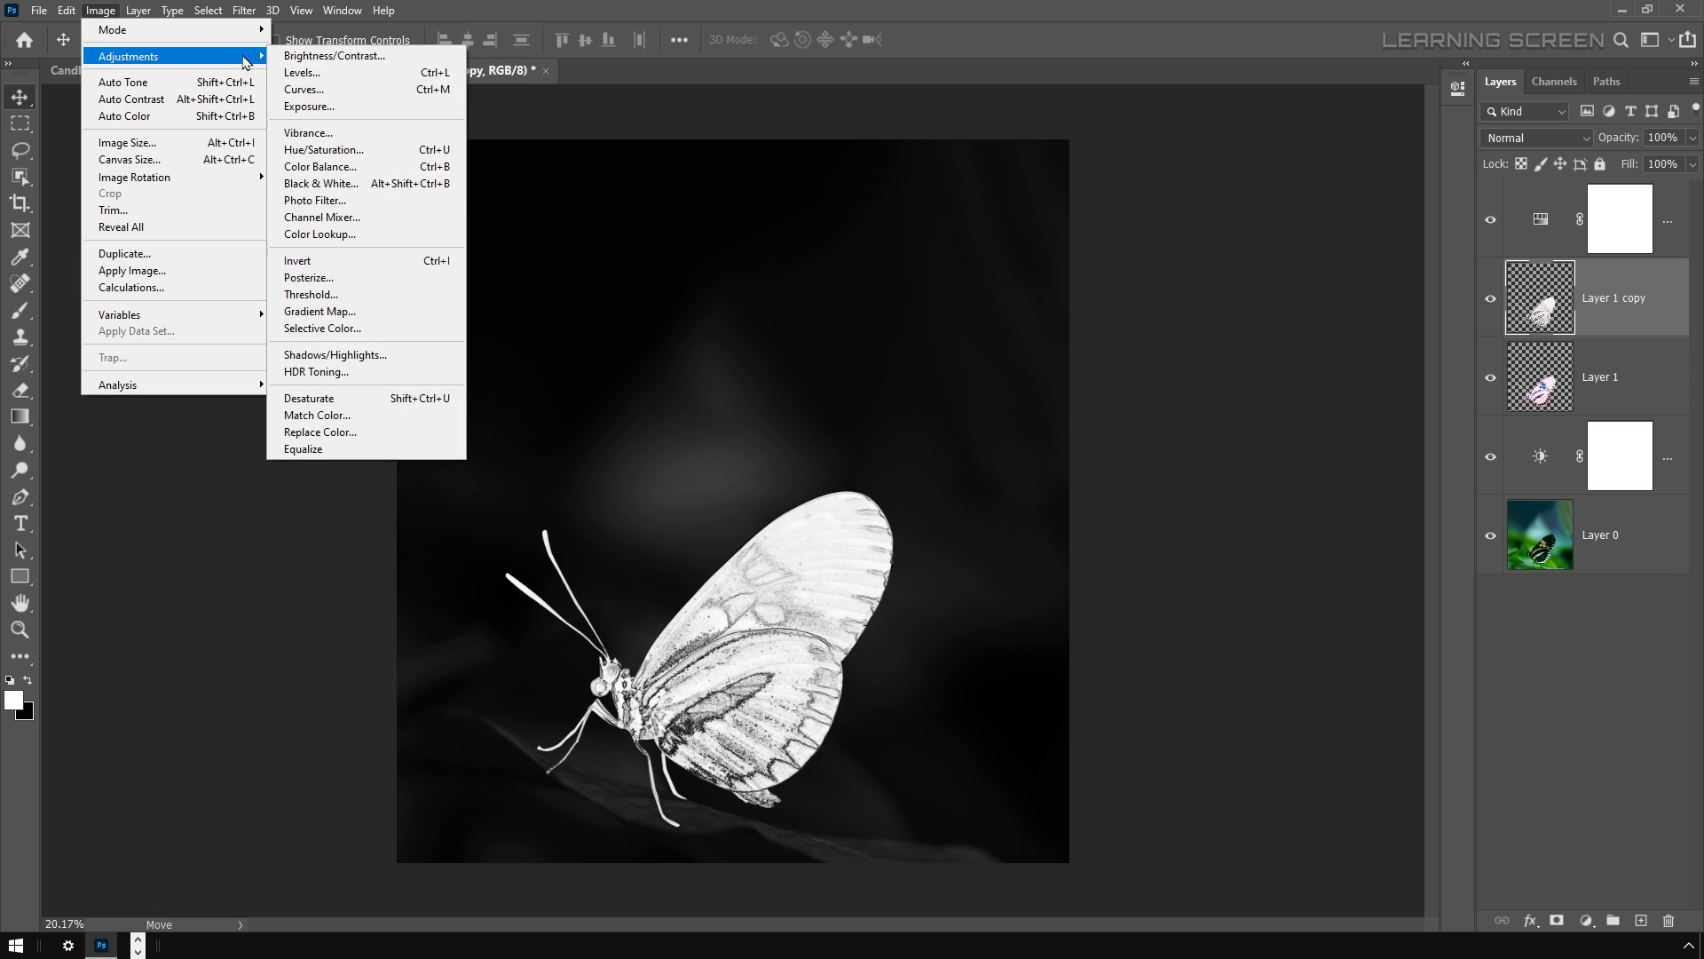
pyautogui.click(335, 262)
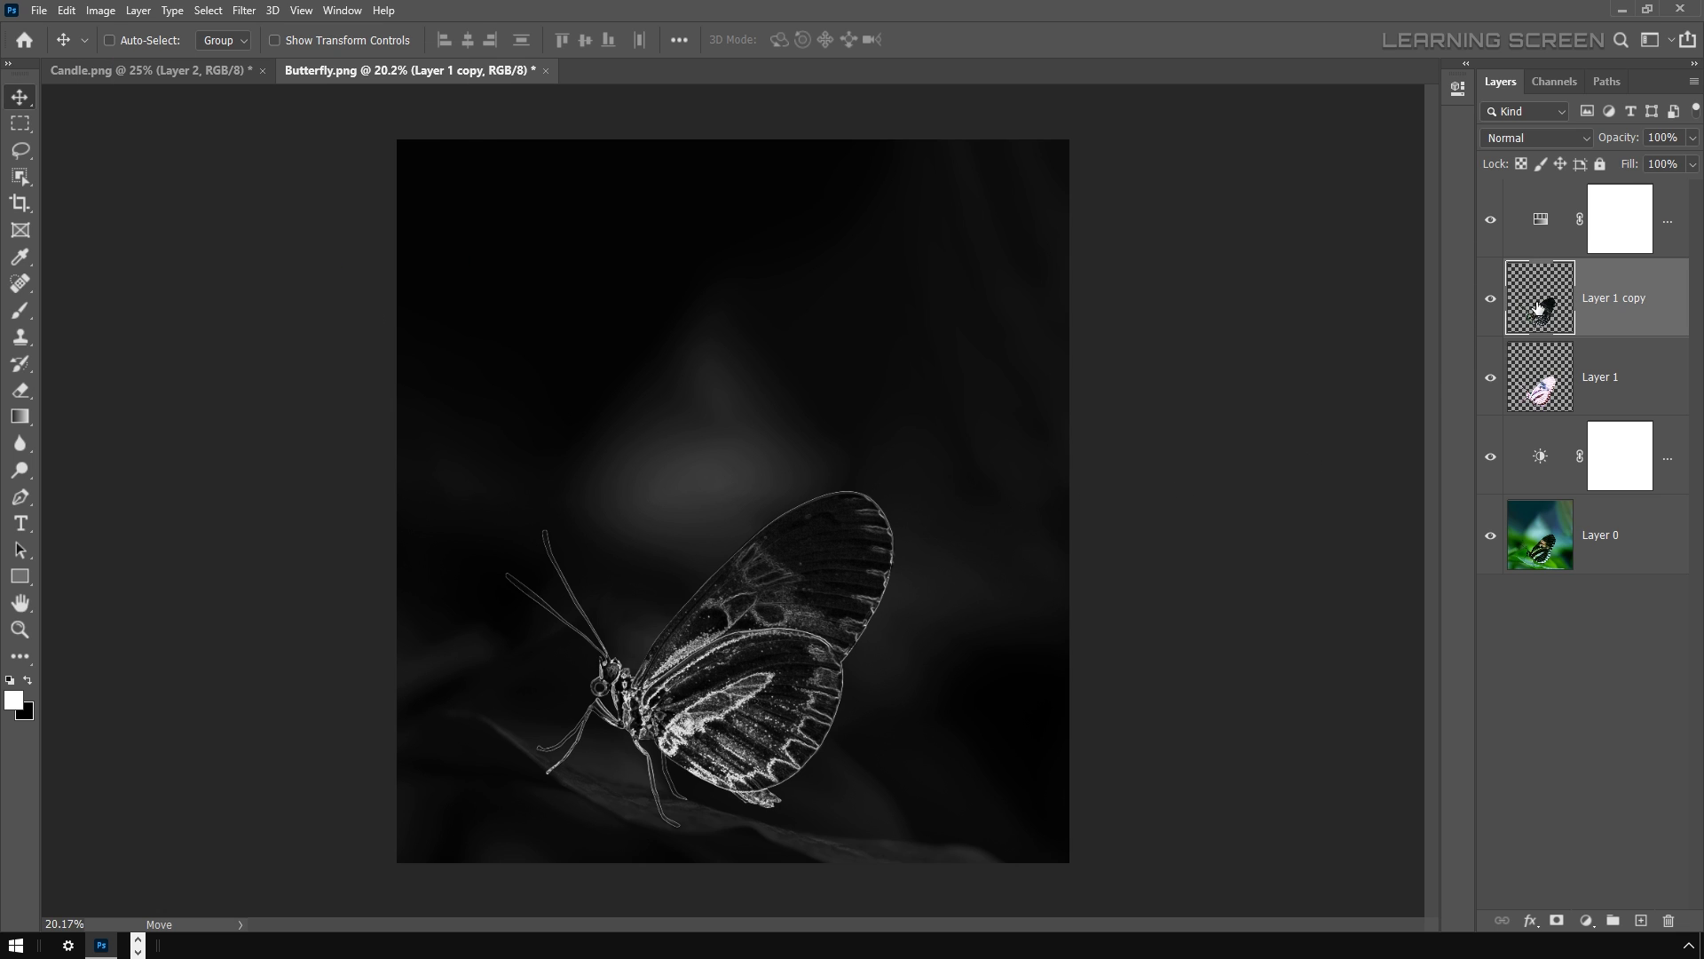
# Give Layer 1 copy an Inner Glow with 65% opacity and 81 px size.
pyautogui.scroll(3, 919, 559)
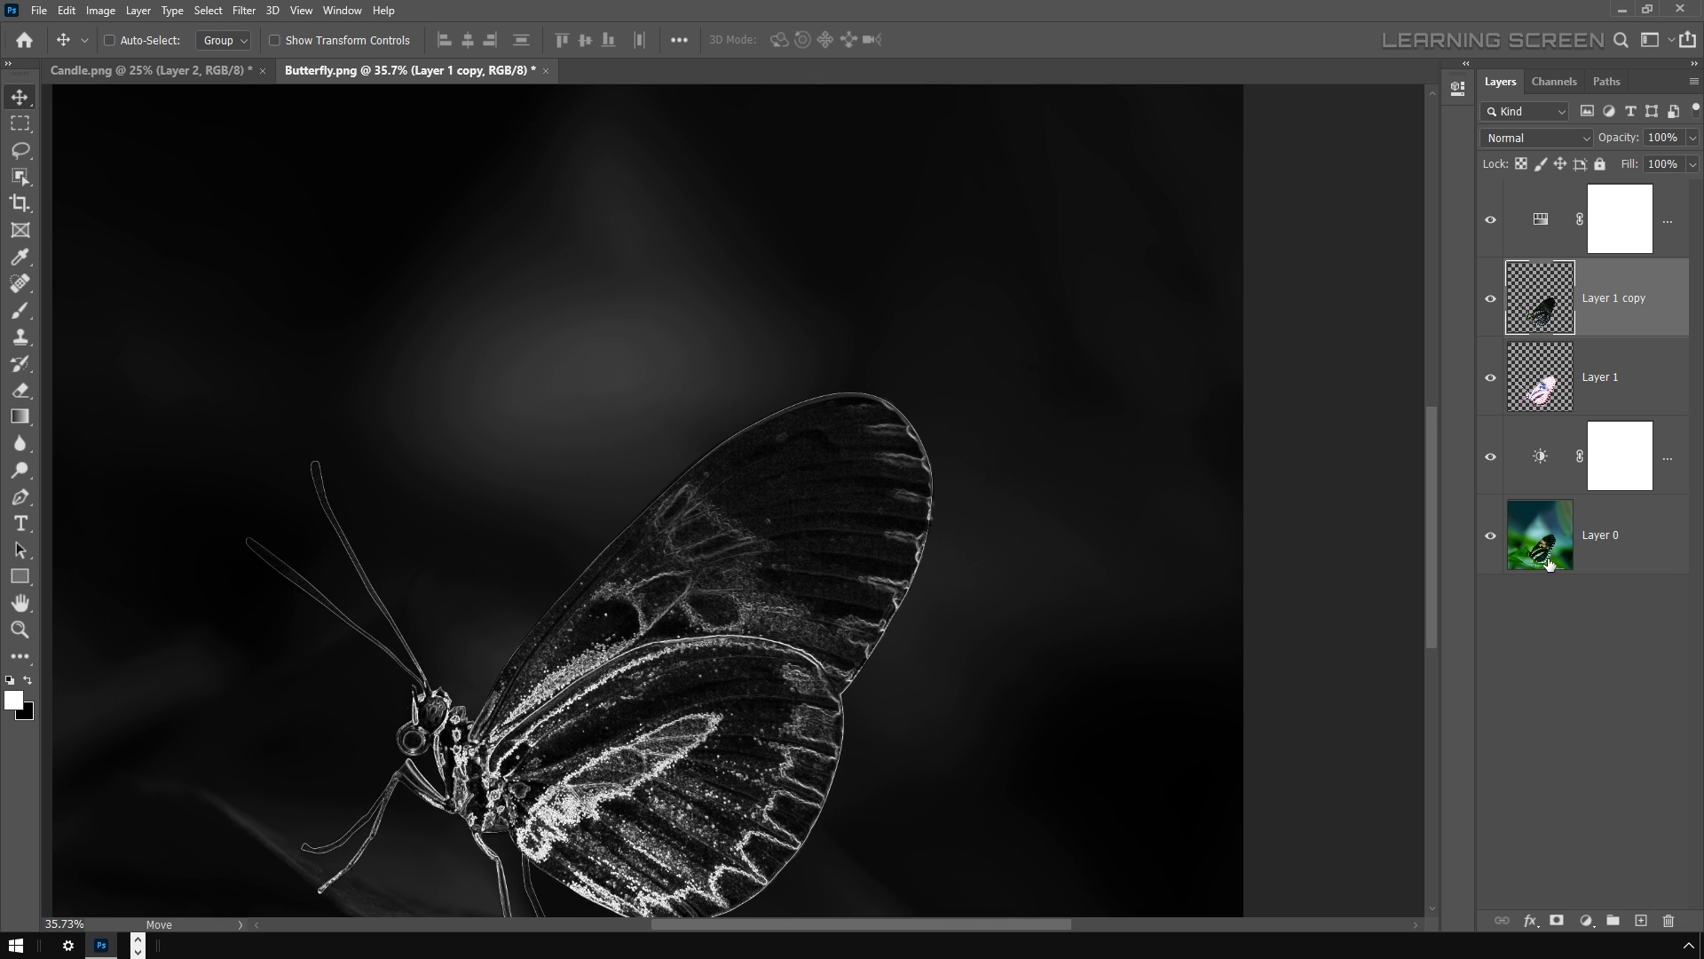
pyautogui.click(1530, 921)
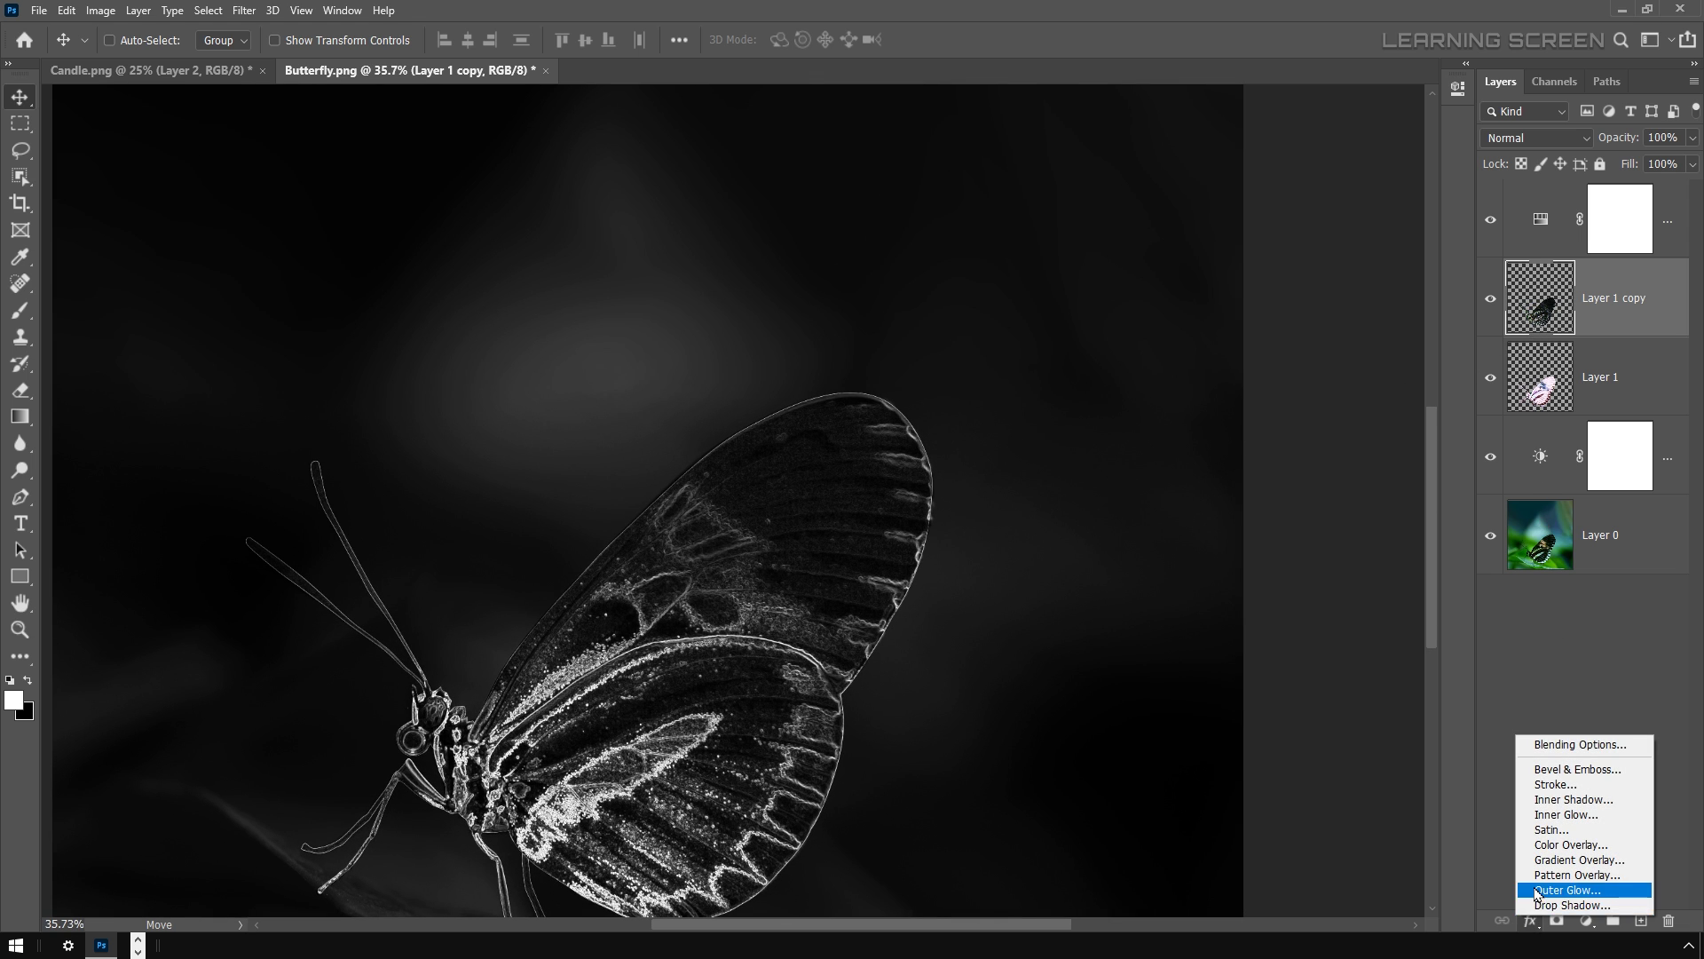
pyautogui.click(1565, 815)
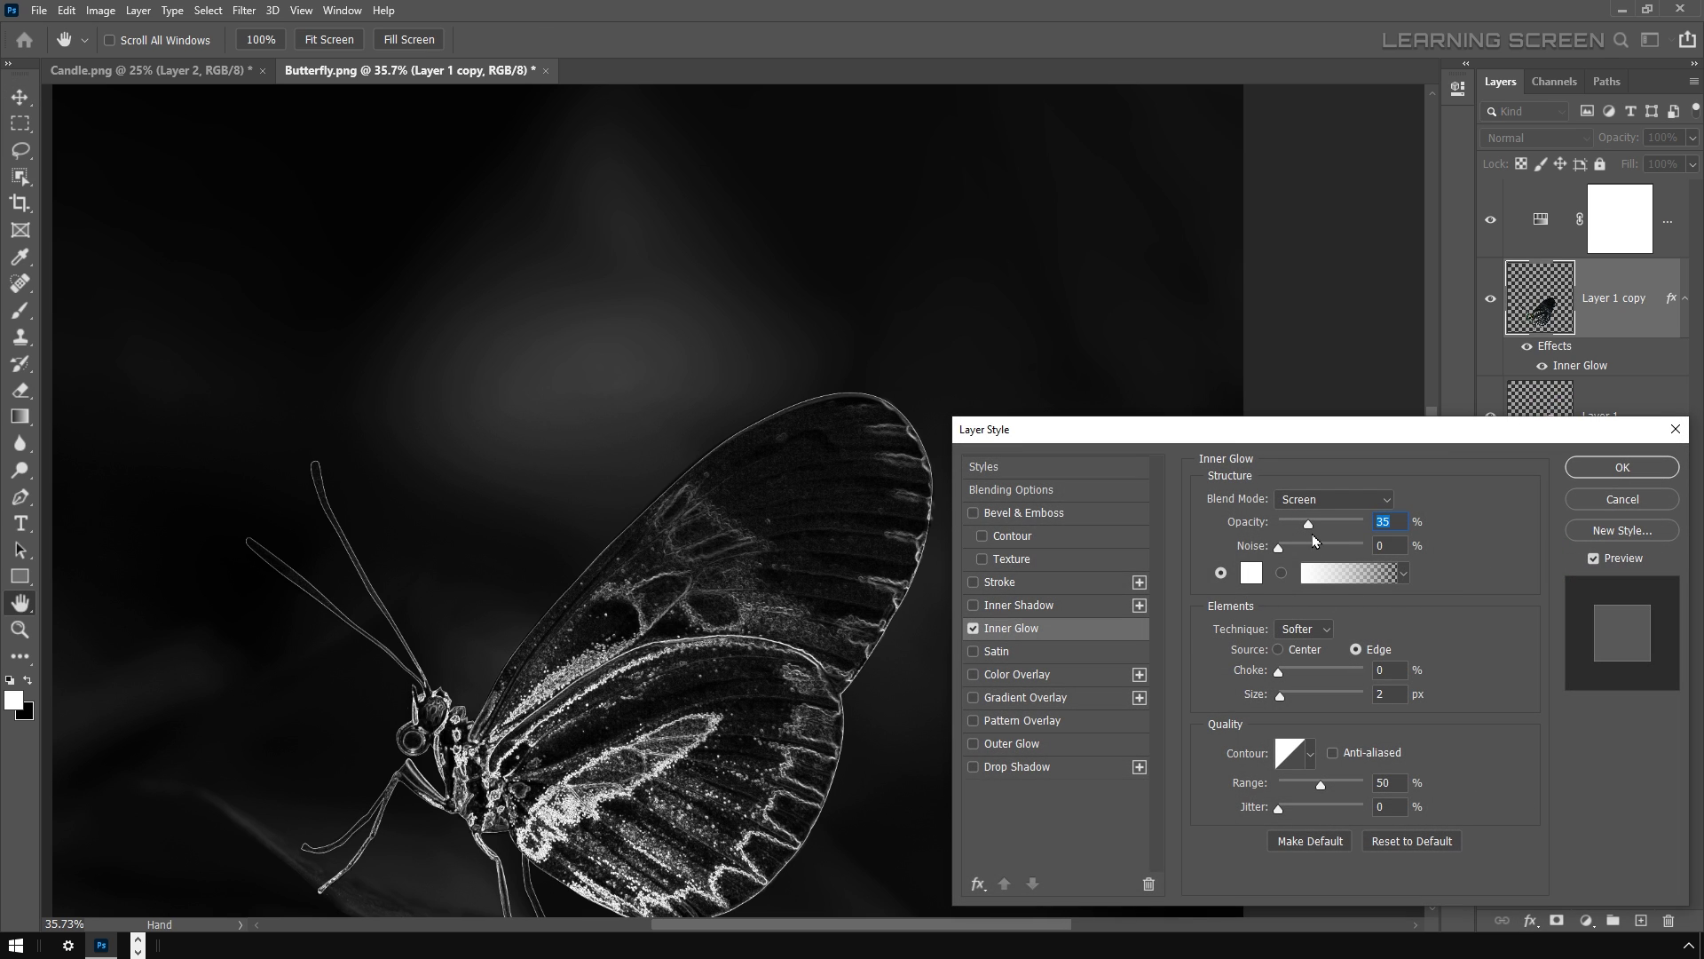
pyautogui.moveTo(1312, 527); pyautogui.dragTo(1333, 523)
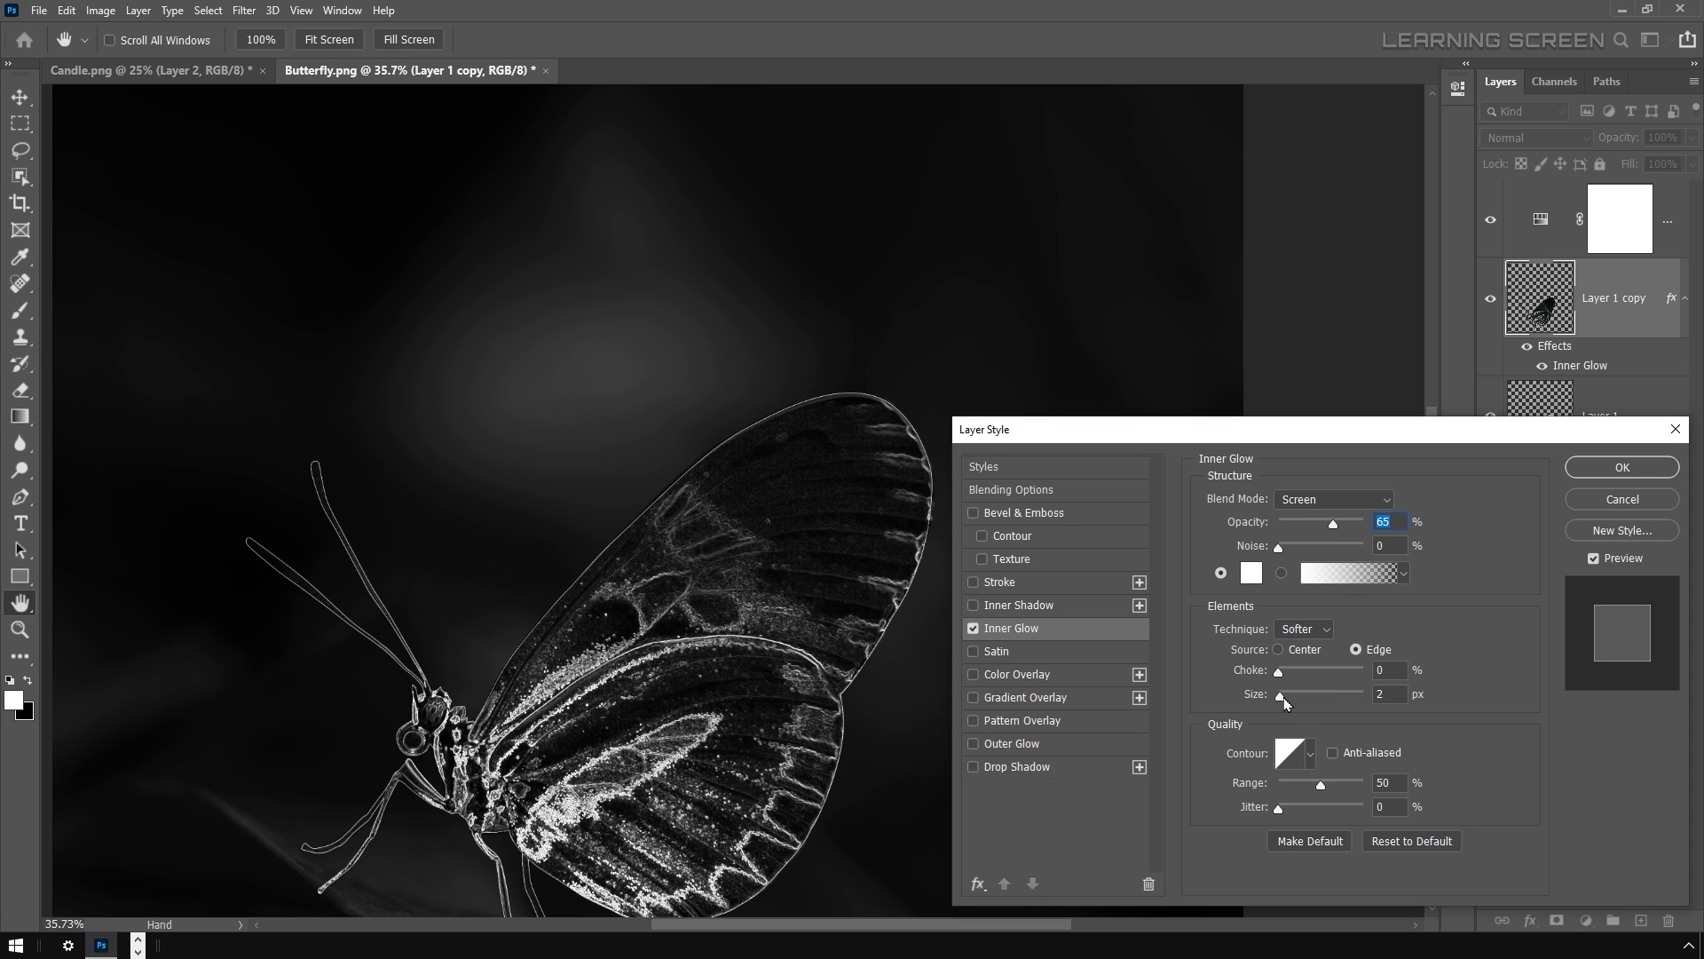
pyautogui.moveTo(1283, 700); pyautogui.dragTo(1311, 699)
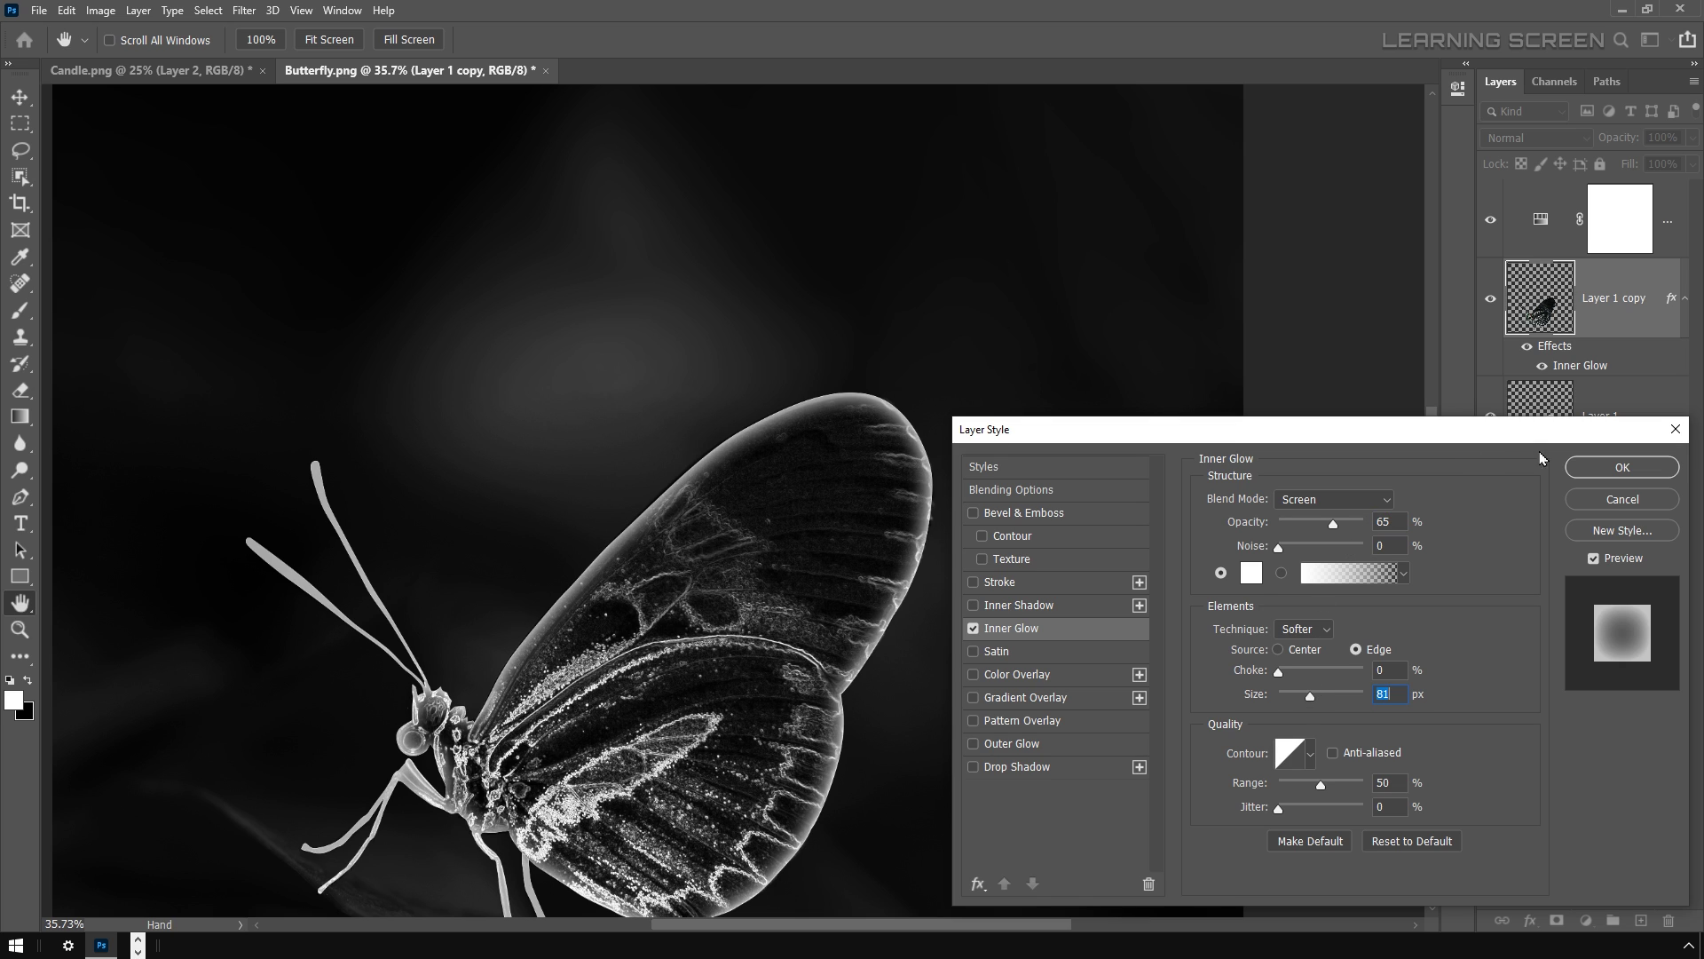
pyautogui.click(1600, 457)
pyautogui.scroll(-4, 778, 581)
pyautogui.scroll(1, 666, 578)
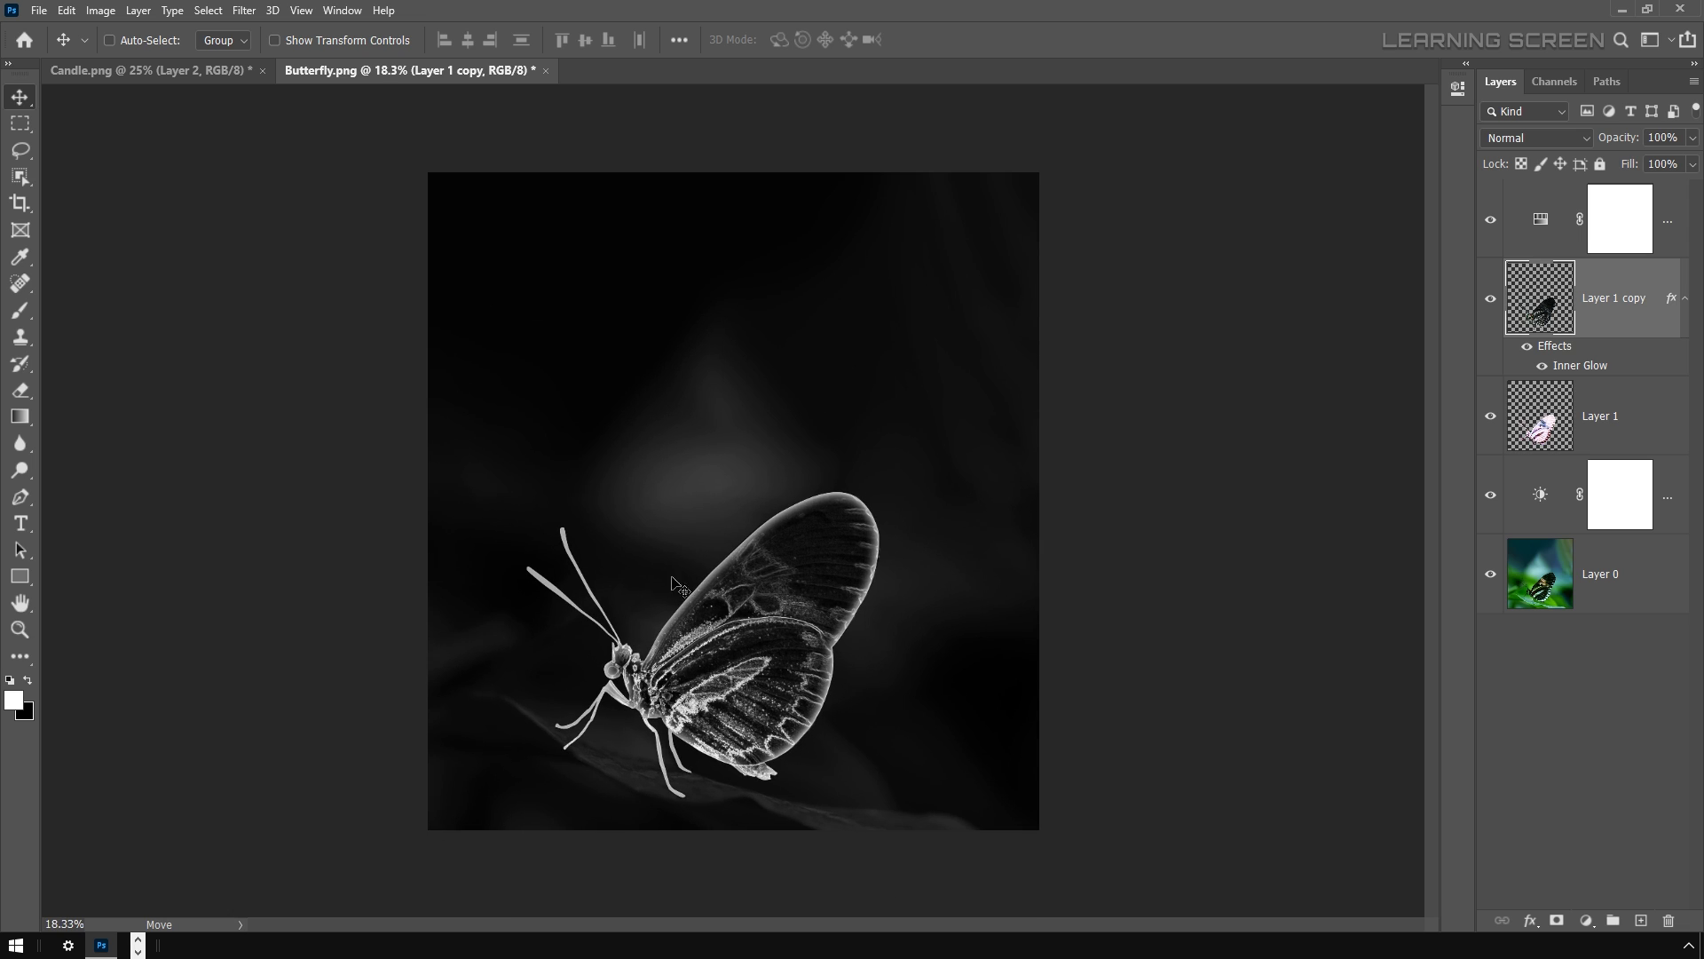
# Add a colorized Hue/Saturation layer on top with saturation 95 and hue 210.
pyautogui.click(1633, 219)
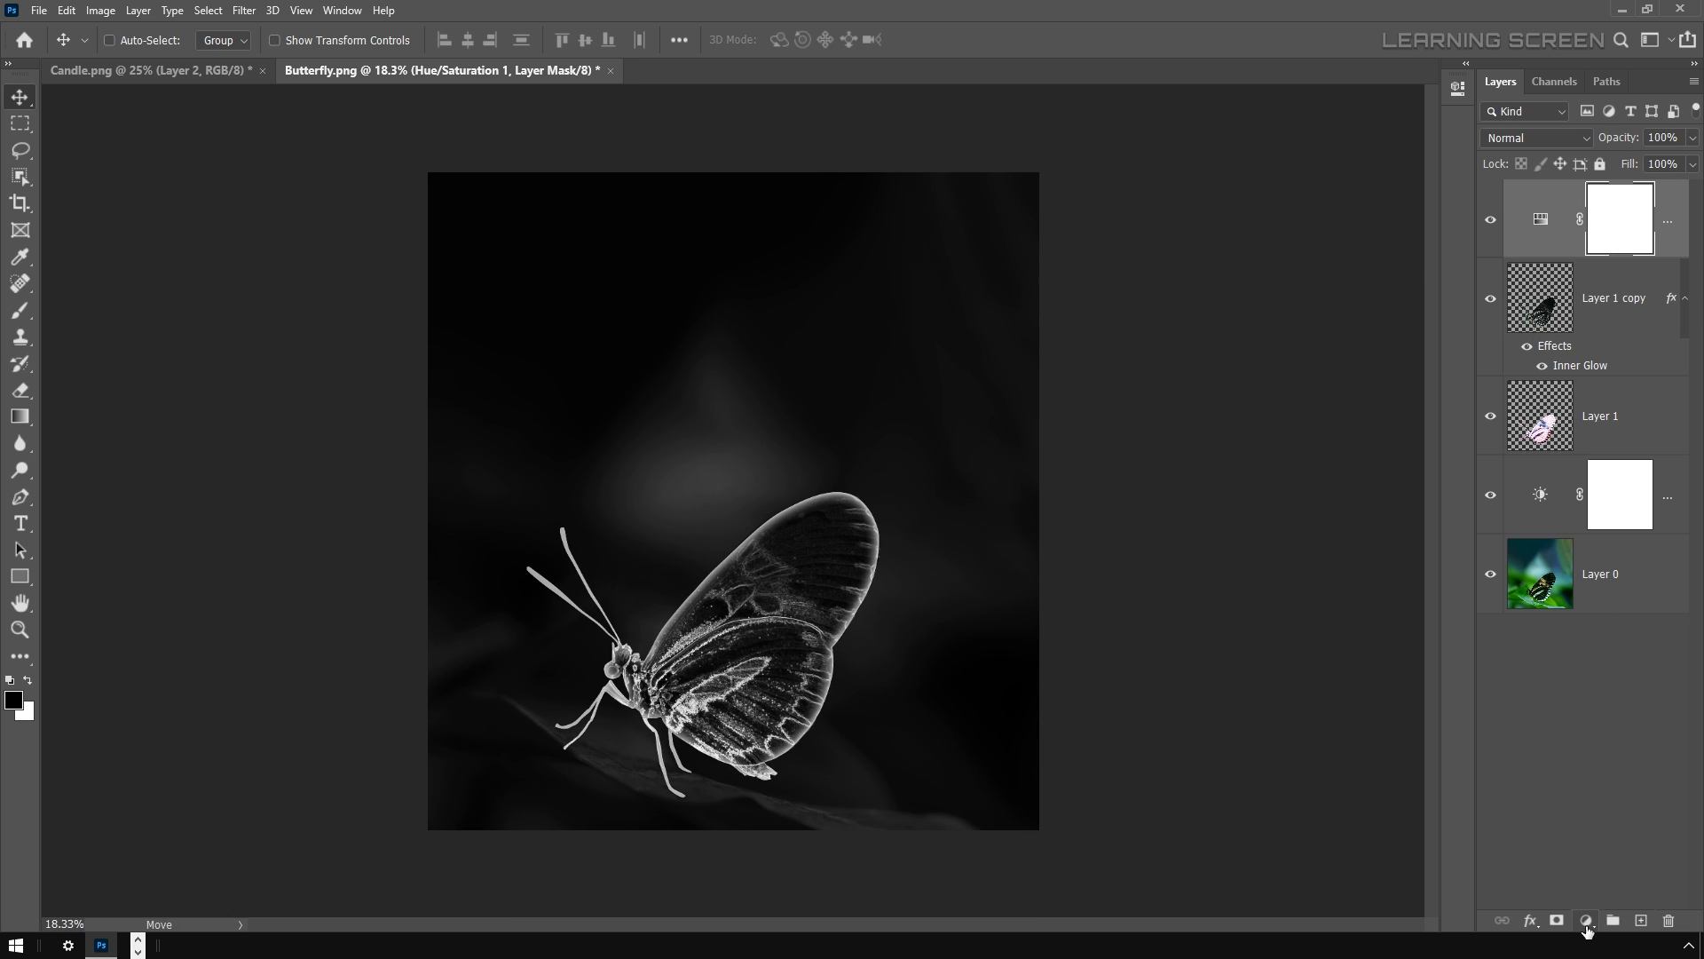
pyautogui.click(1587, 921)
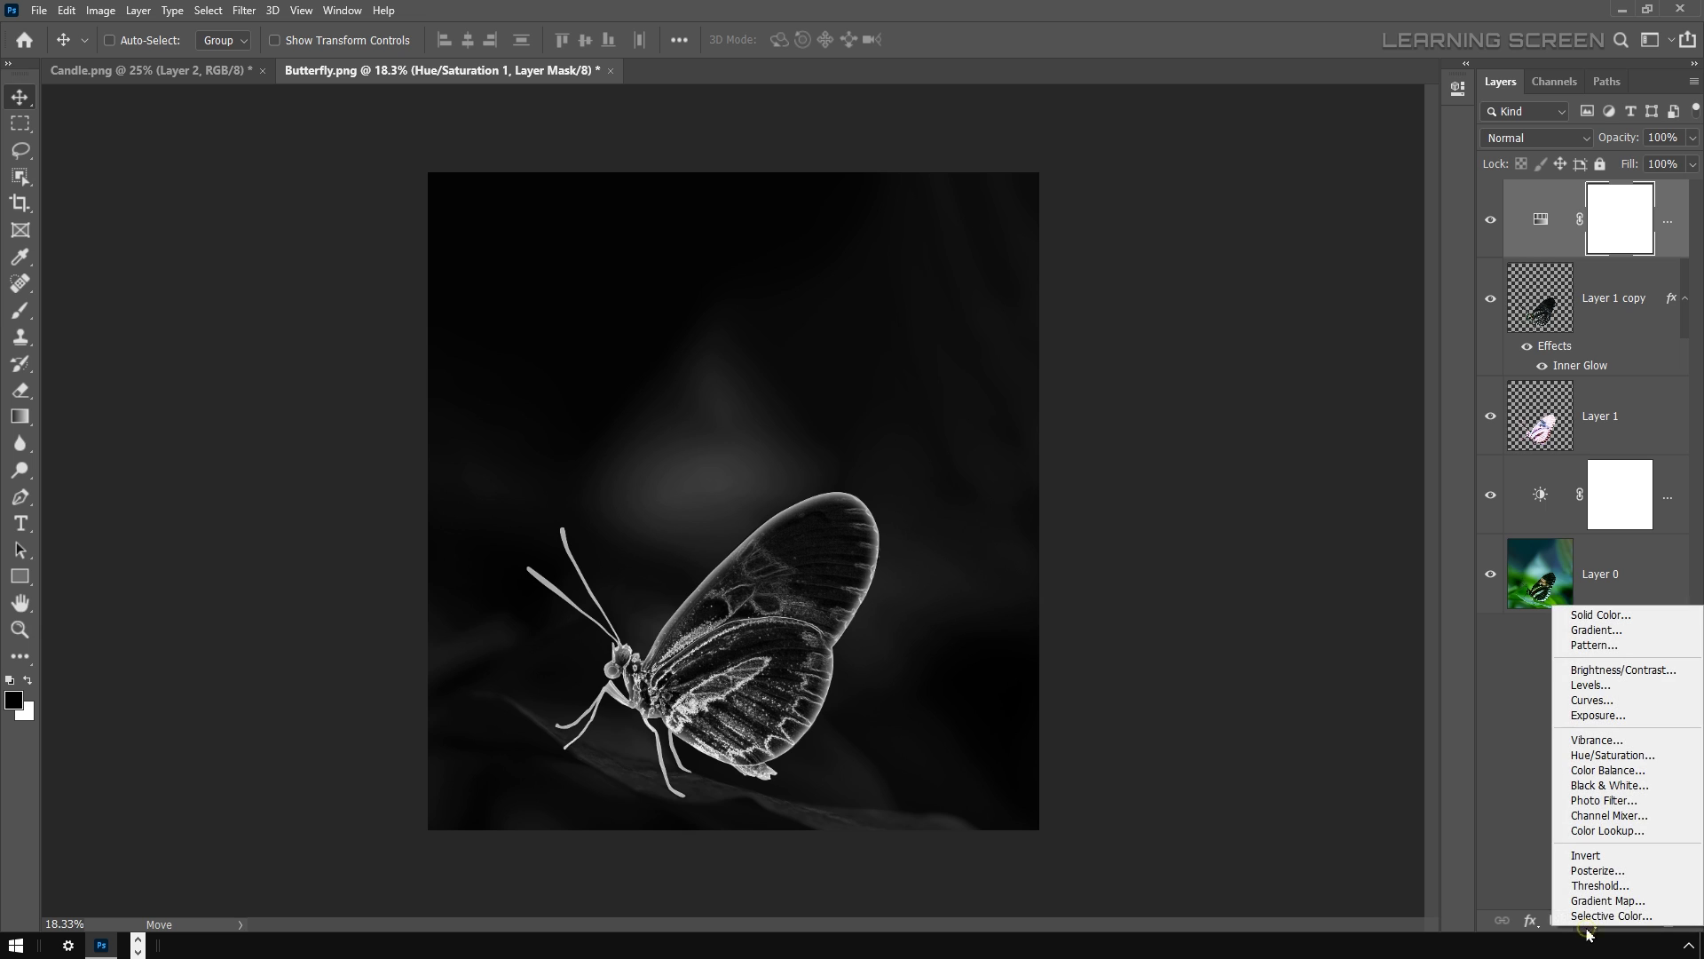
pyautogui.click(1608, 756)
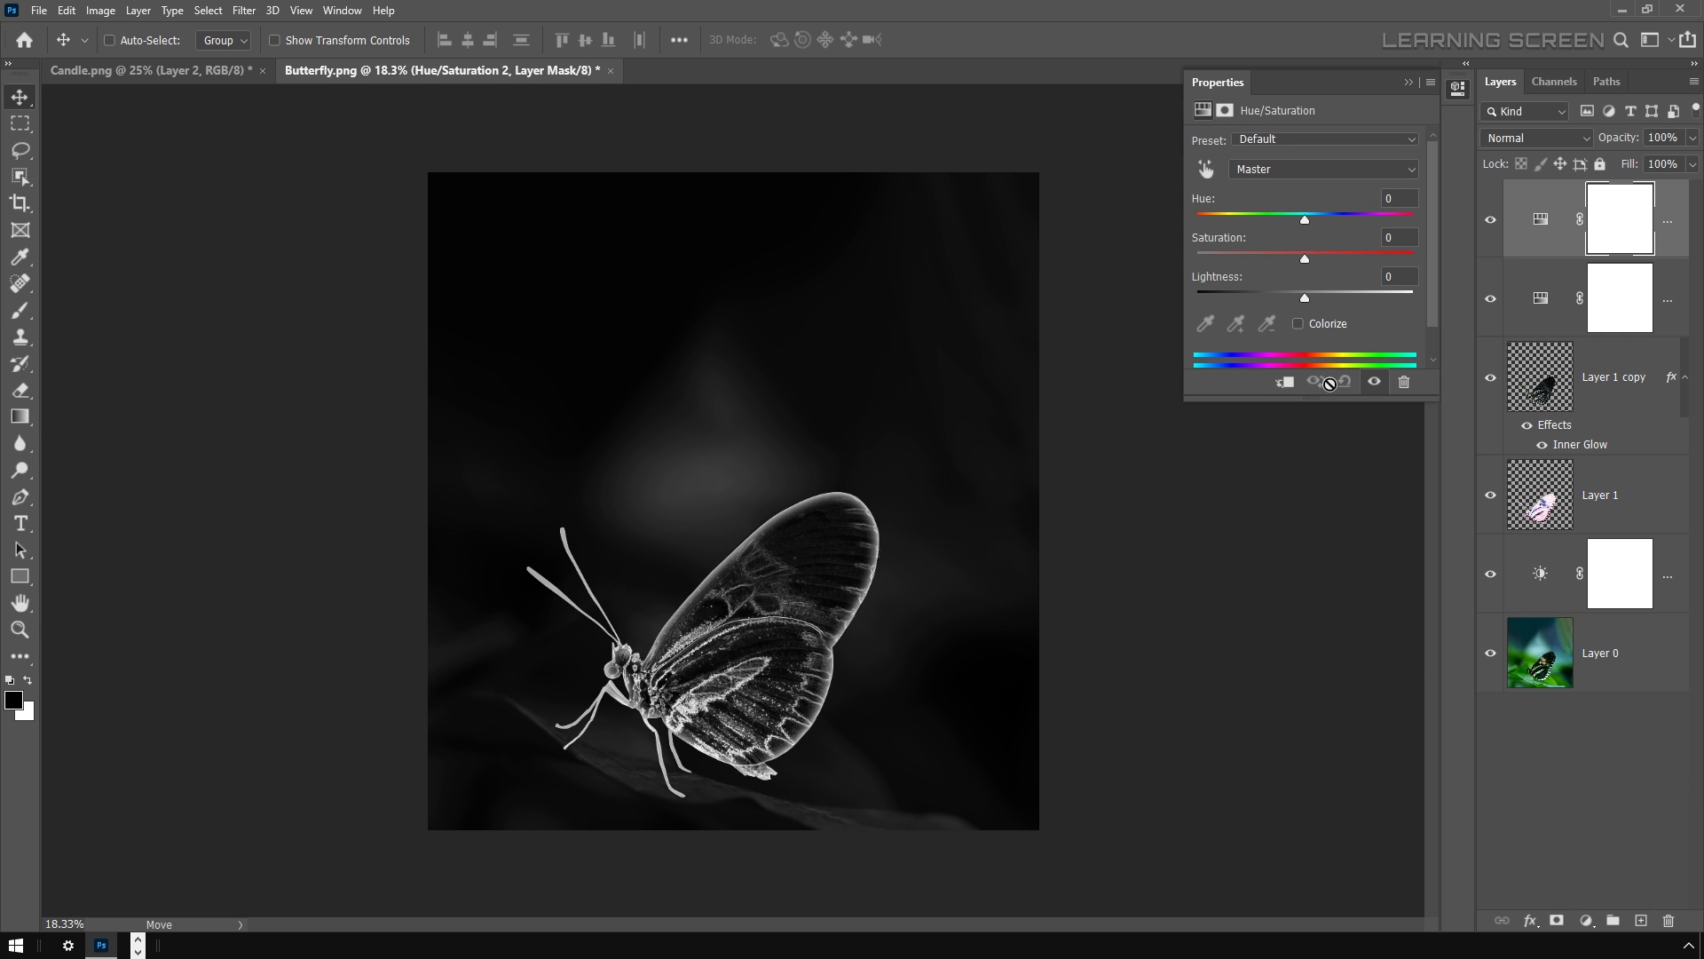
pyautogui.click(1321, 335)
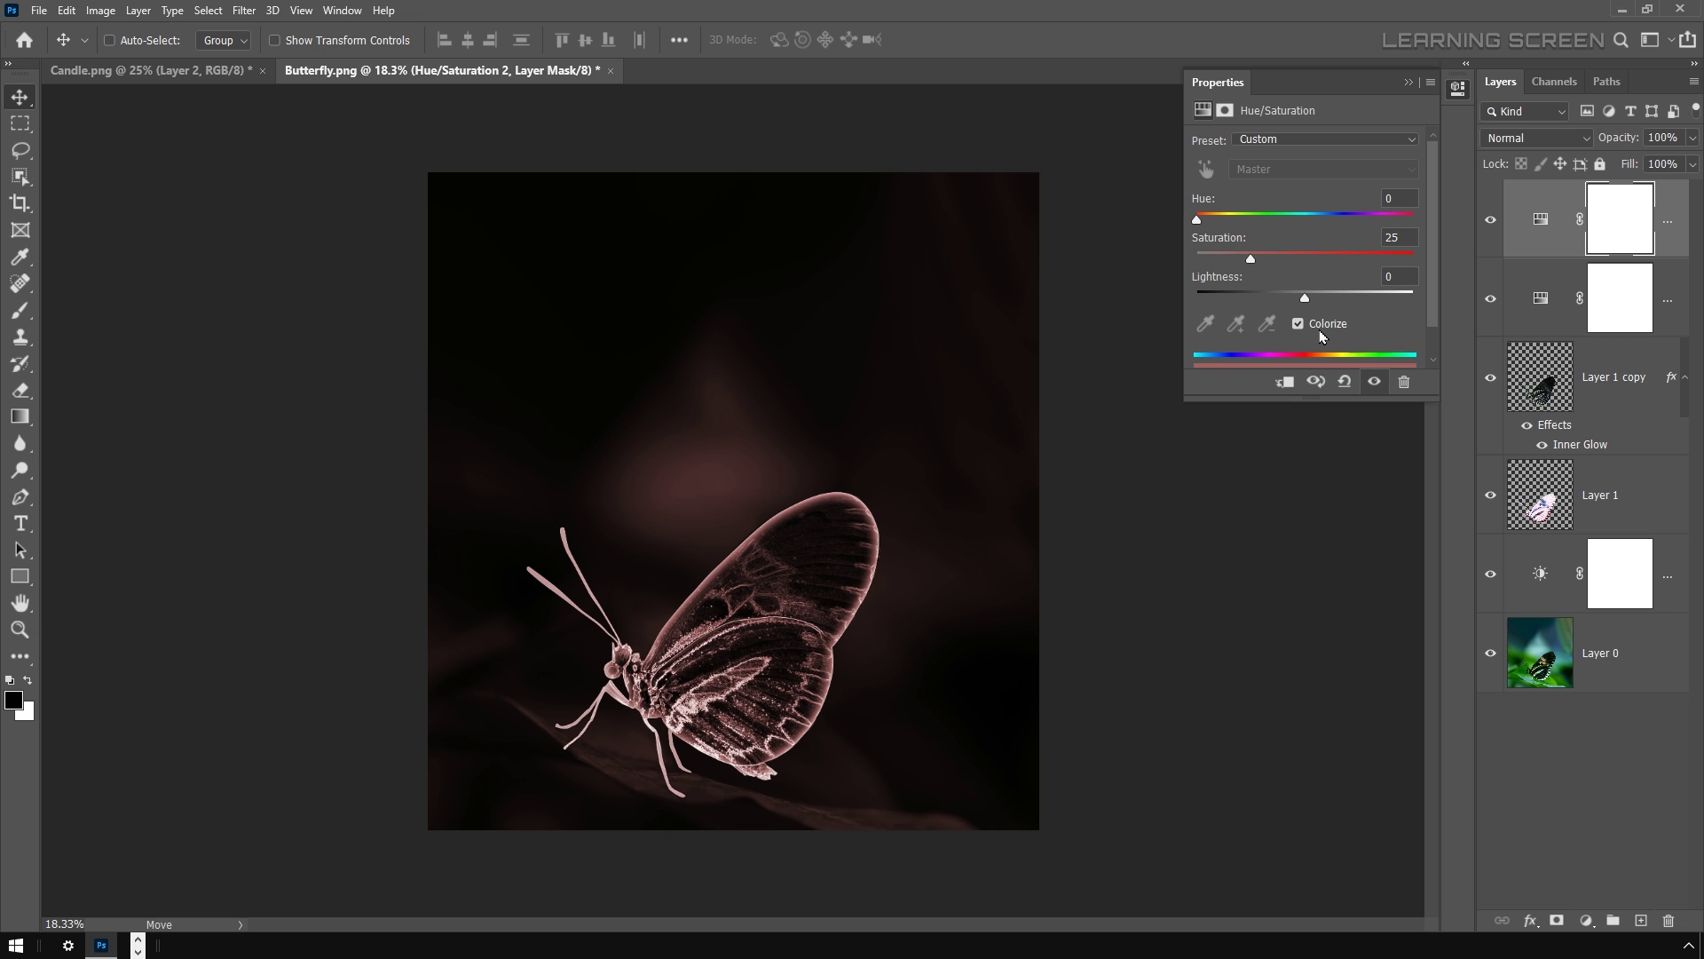
pyautogui.moveTo(1251, 258); pyautogui.dragTo(1392, 274)
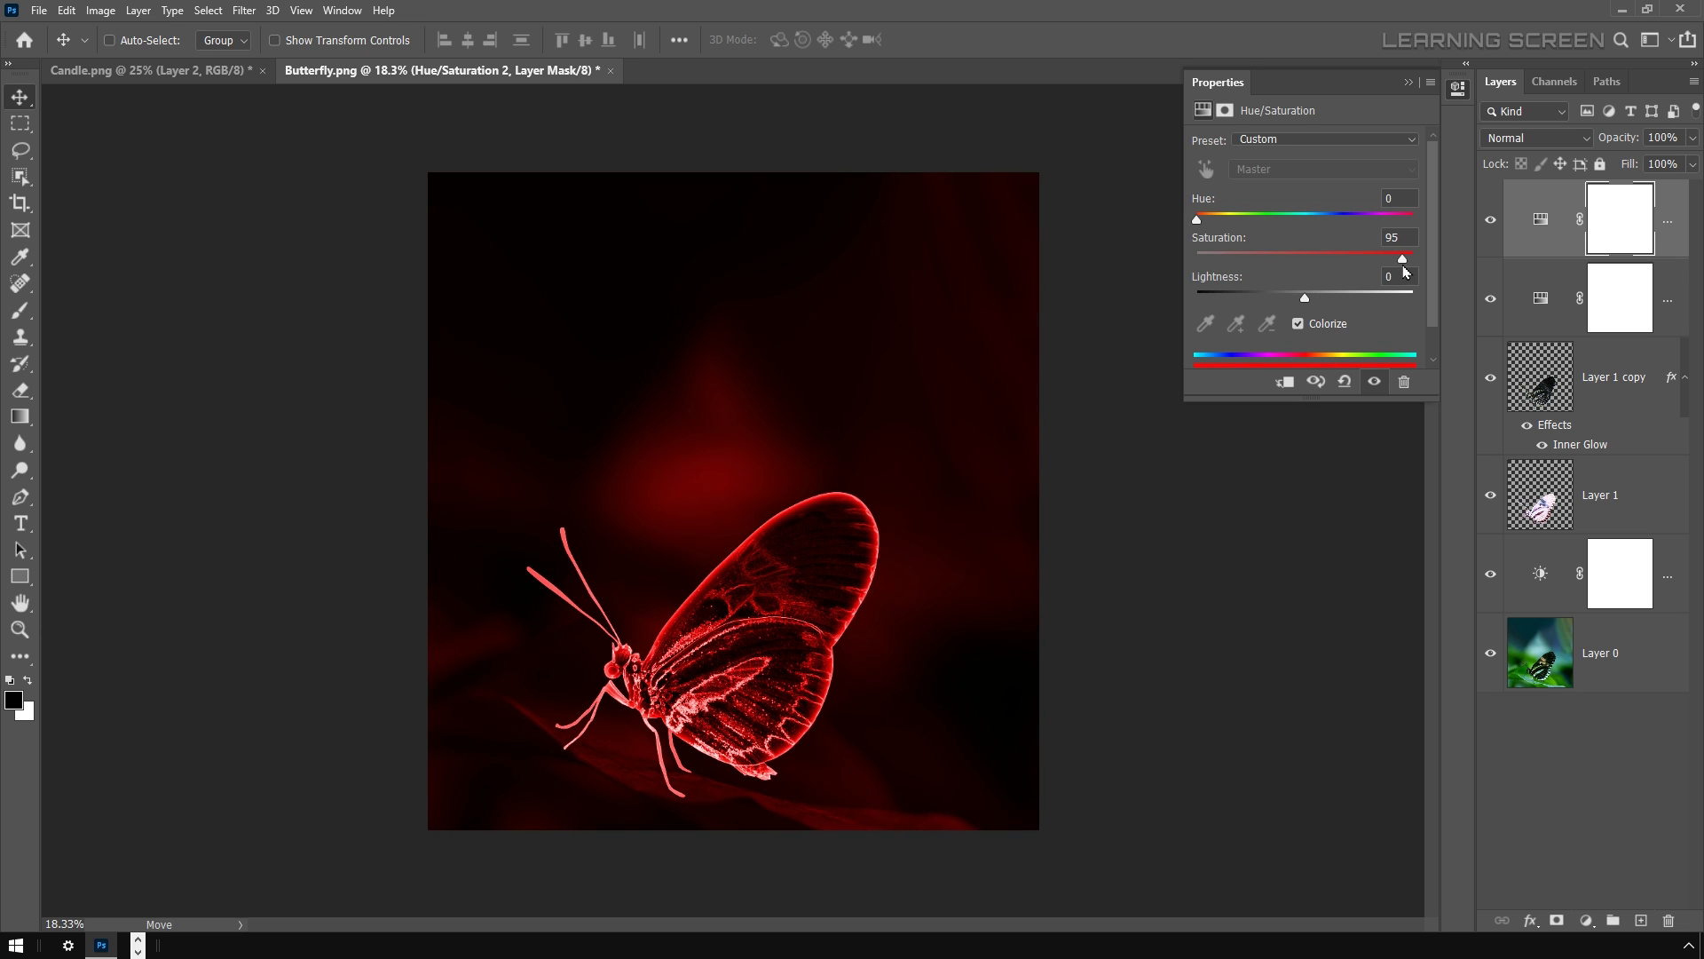
pyautogui.moveTo(1204, 222); pyautogui.dragTo(1325, 219)
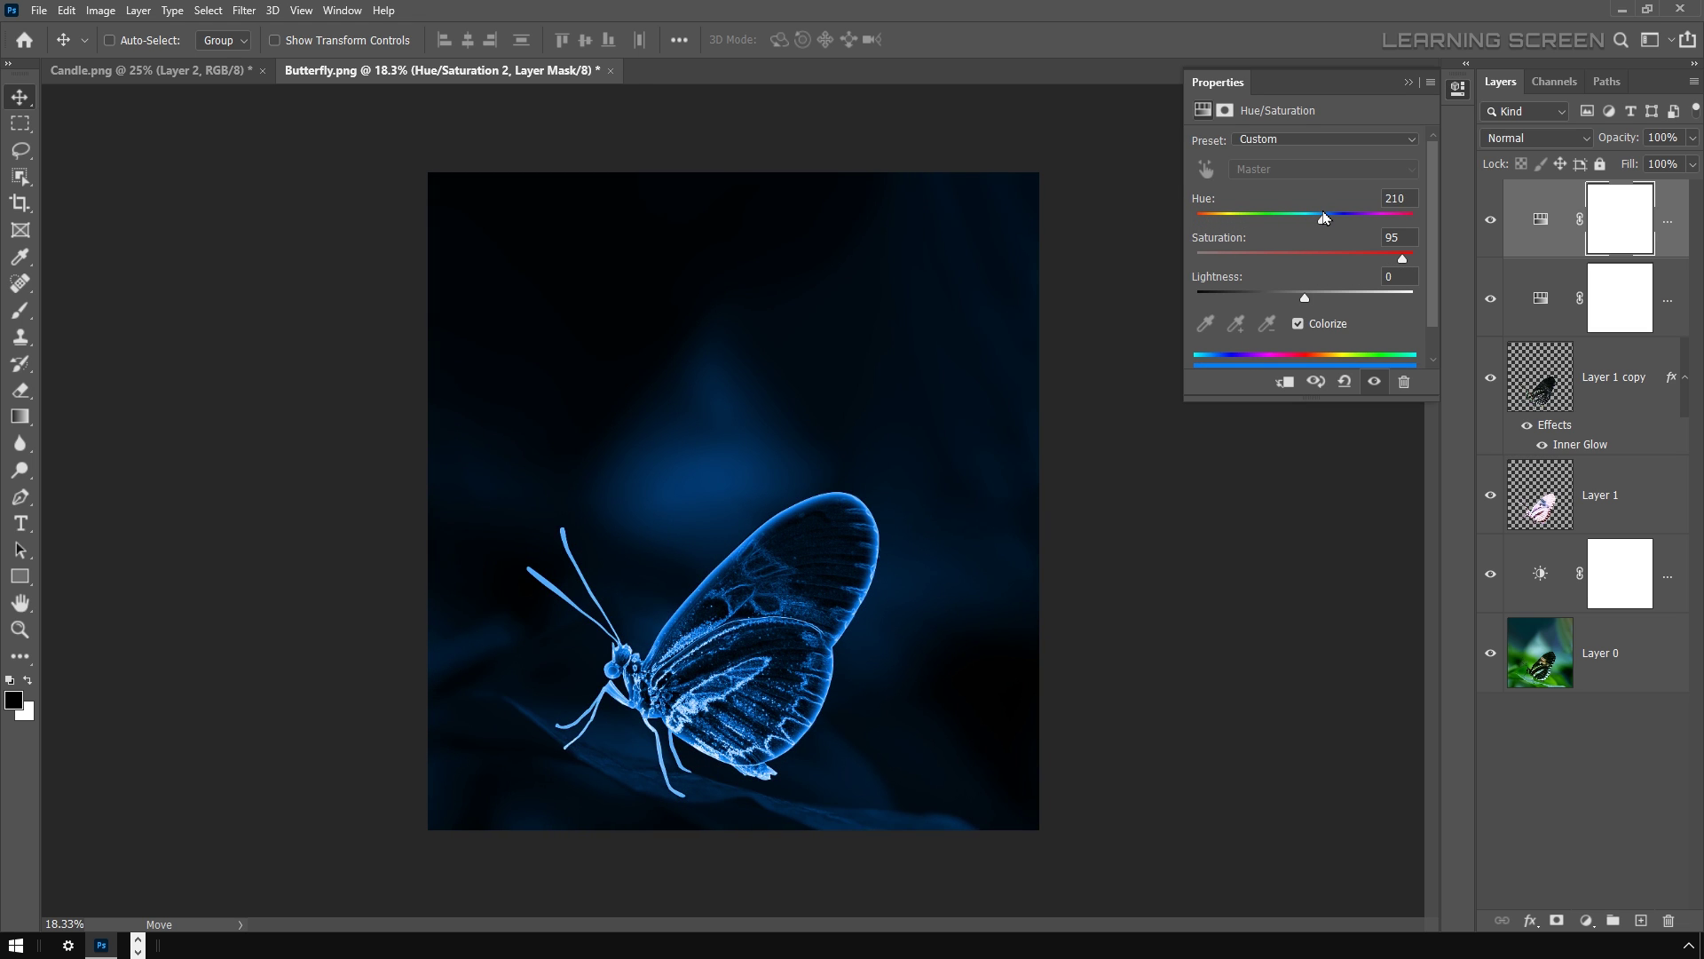
pyautogui.click(1408, 87)
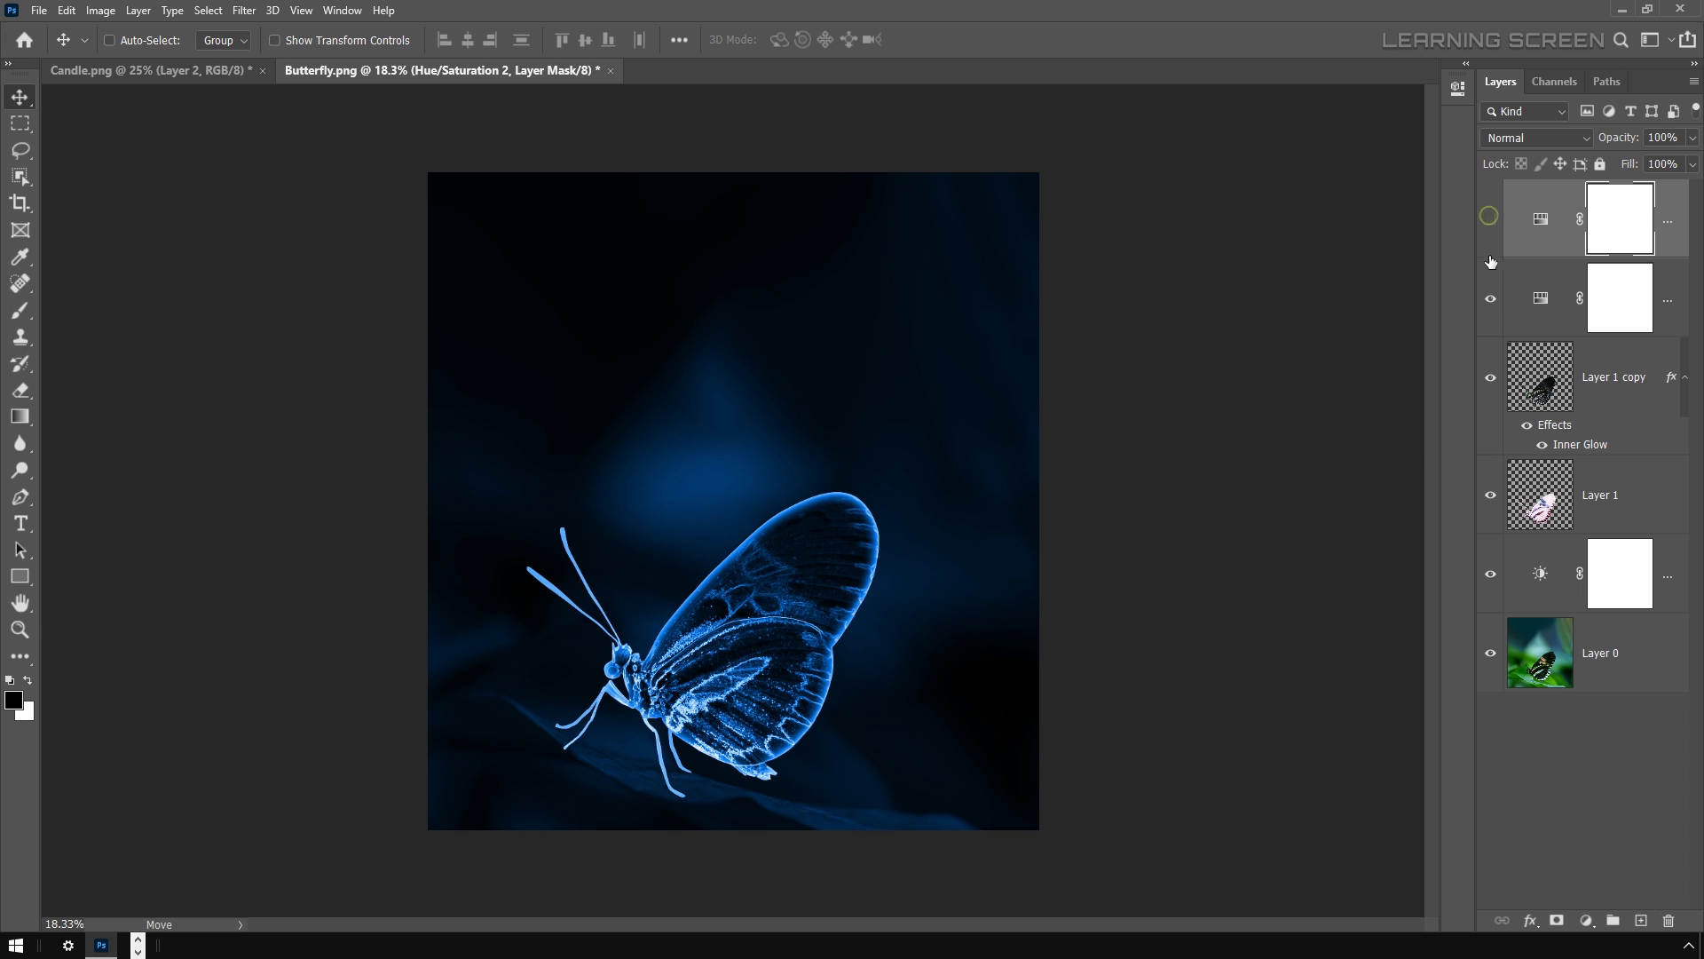
# Hide the Hue/Saturation tint and add a new empty layer above Layer 1 copy.
pyautogui.click(1492, 296)
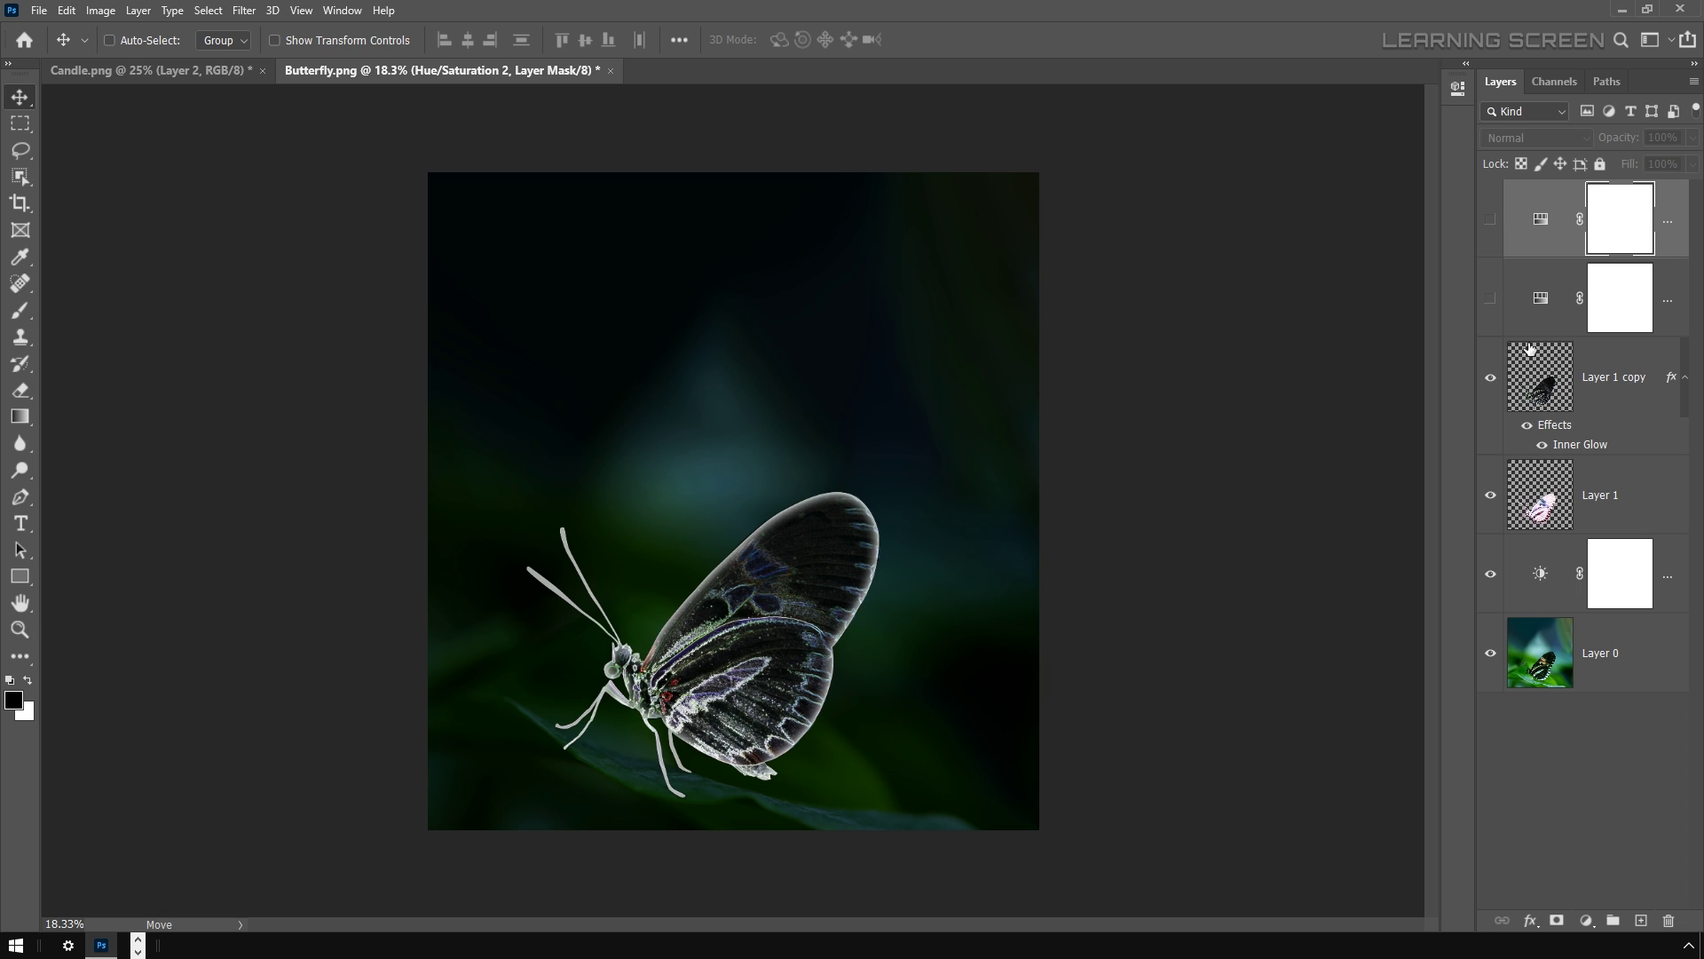
pyautogui.click(1604, 384)
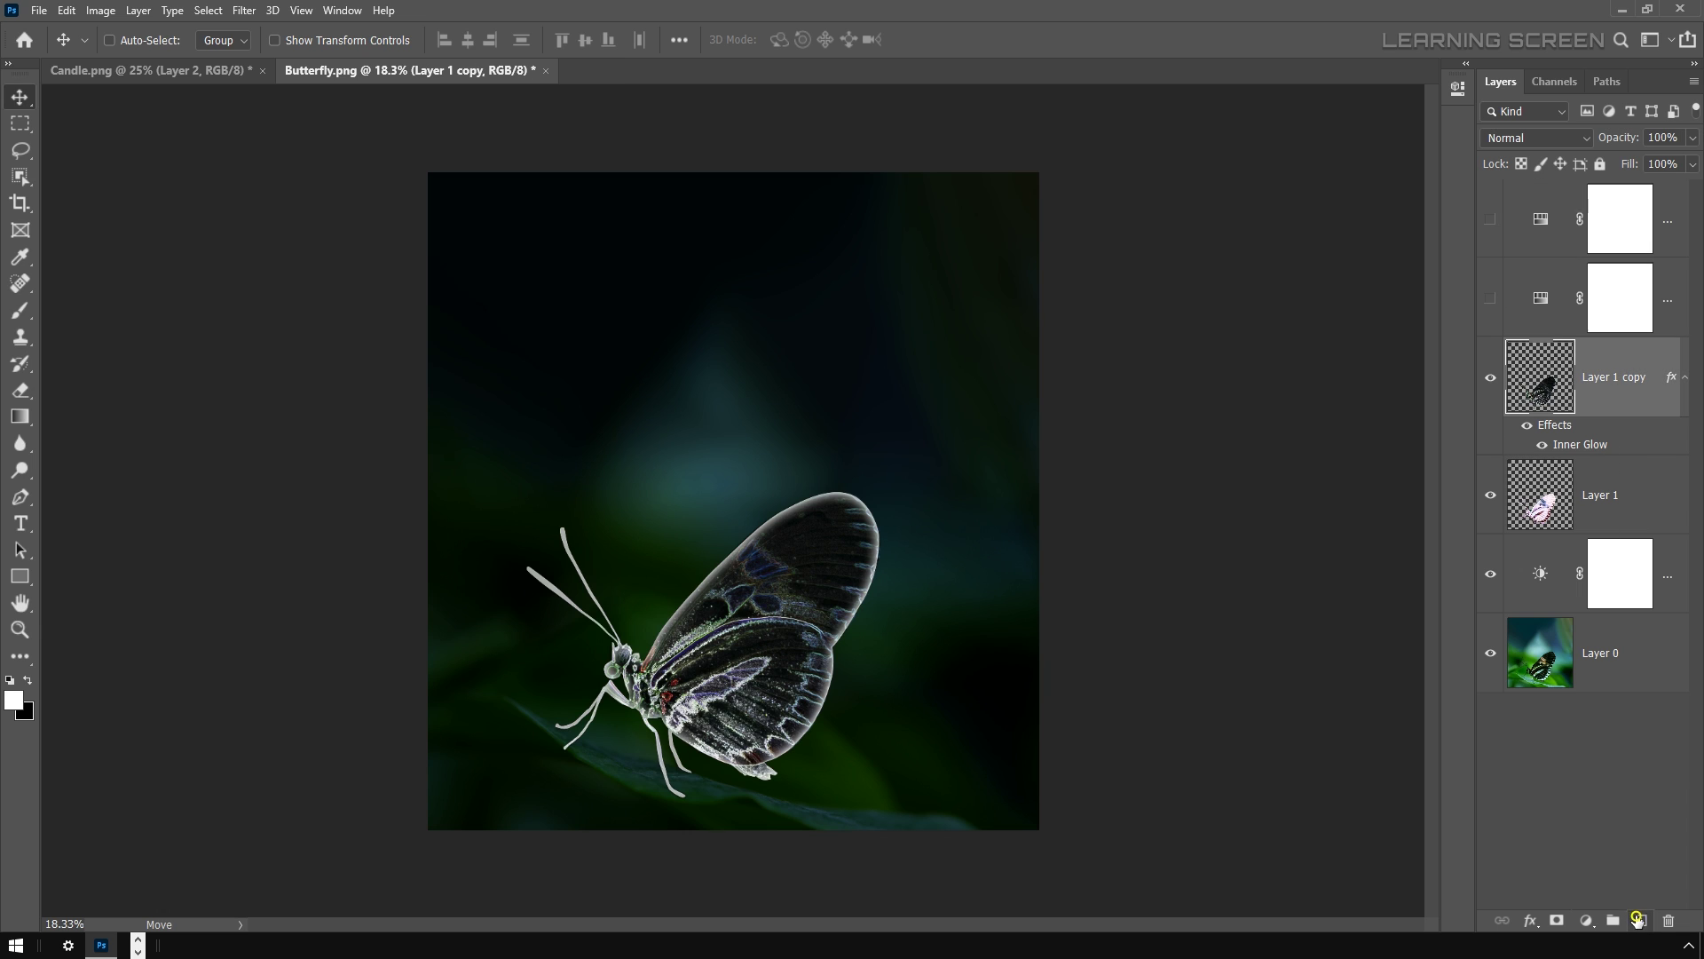
pyautogui.click(1641, 920)
# Rename the new layer 'Smoke'.
pyautogui.doubleClick(1601, 379)
pyautogui.write('Smoke')
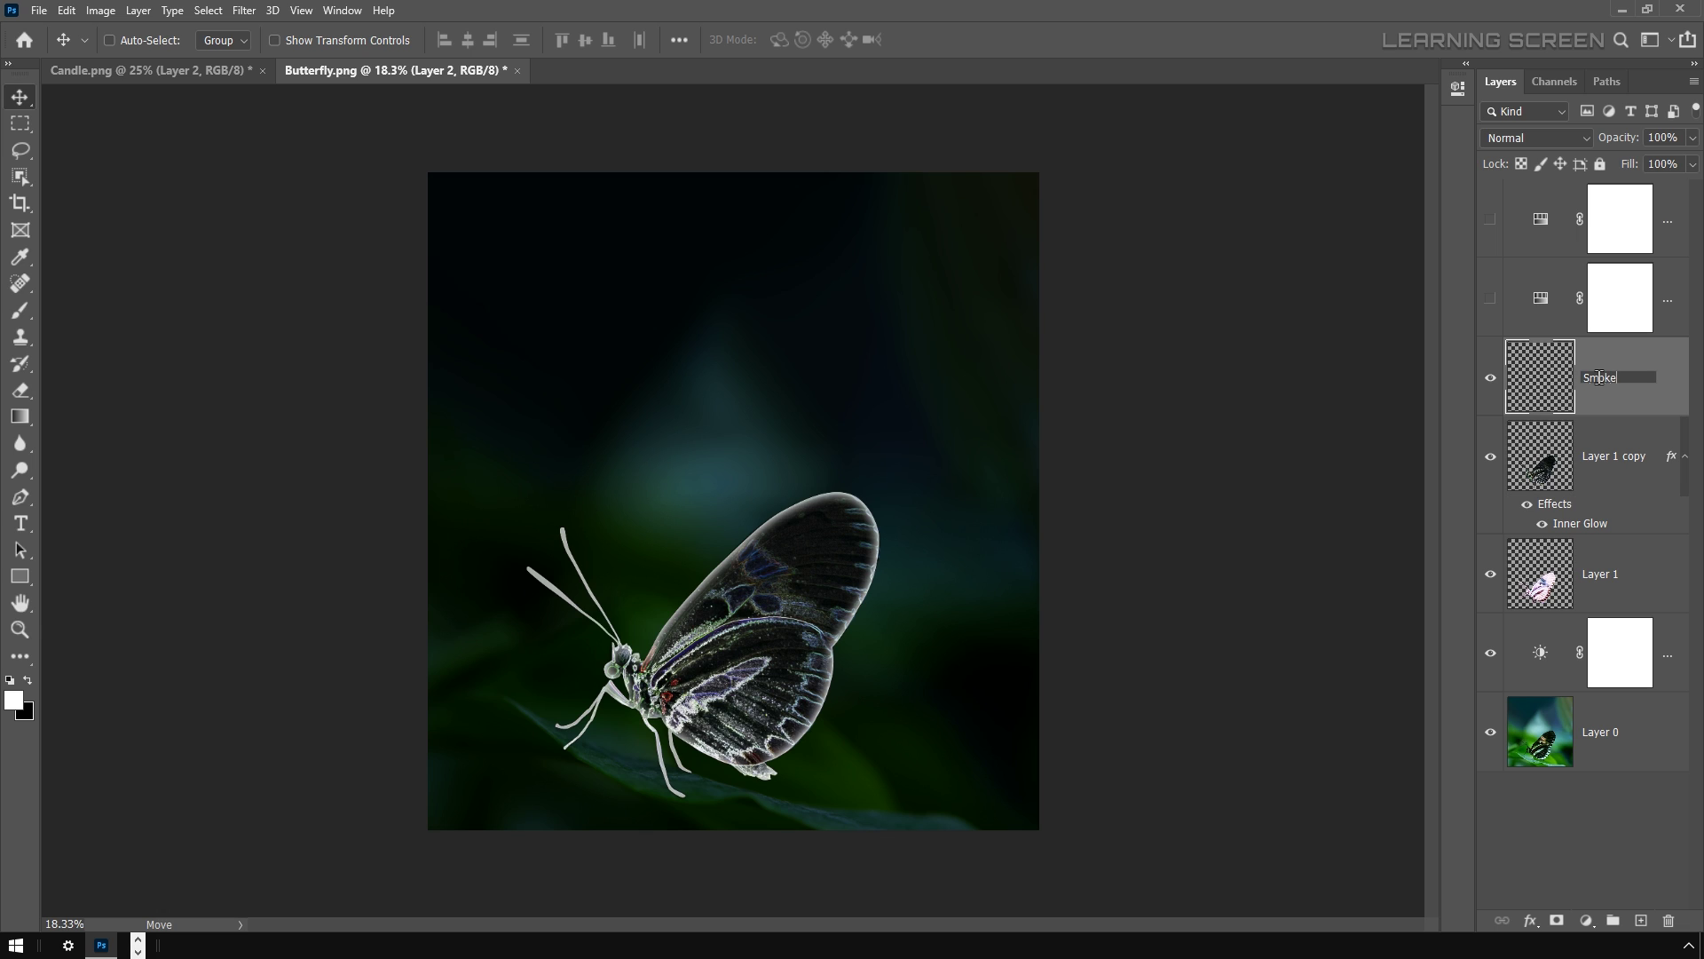
pyautogui.press('Return')
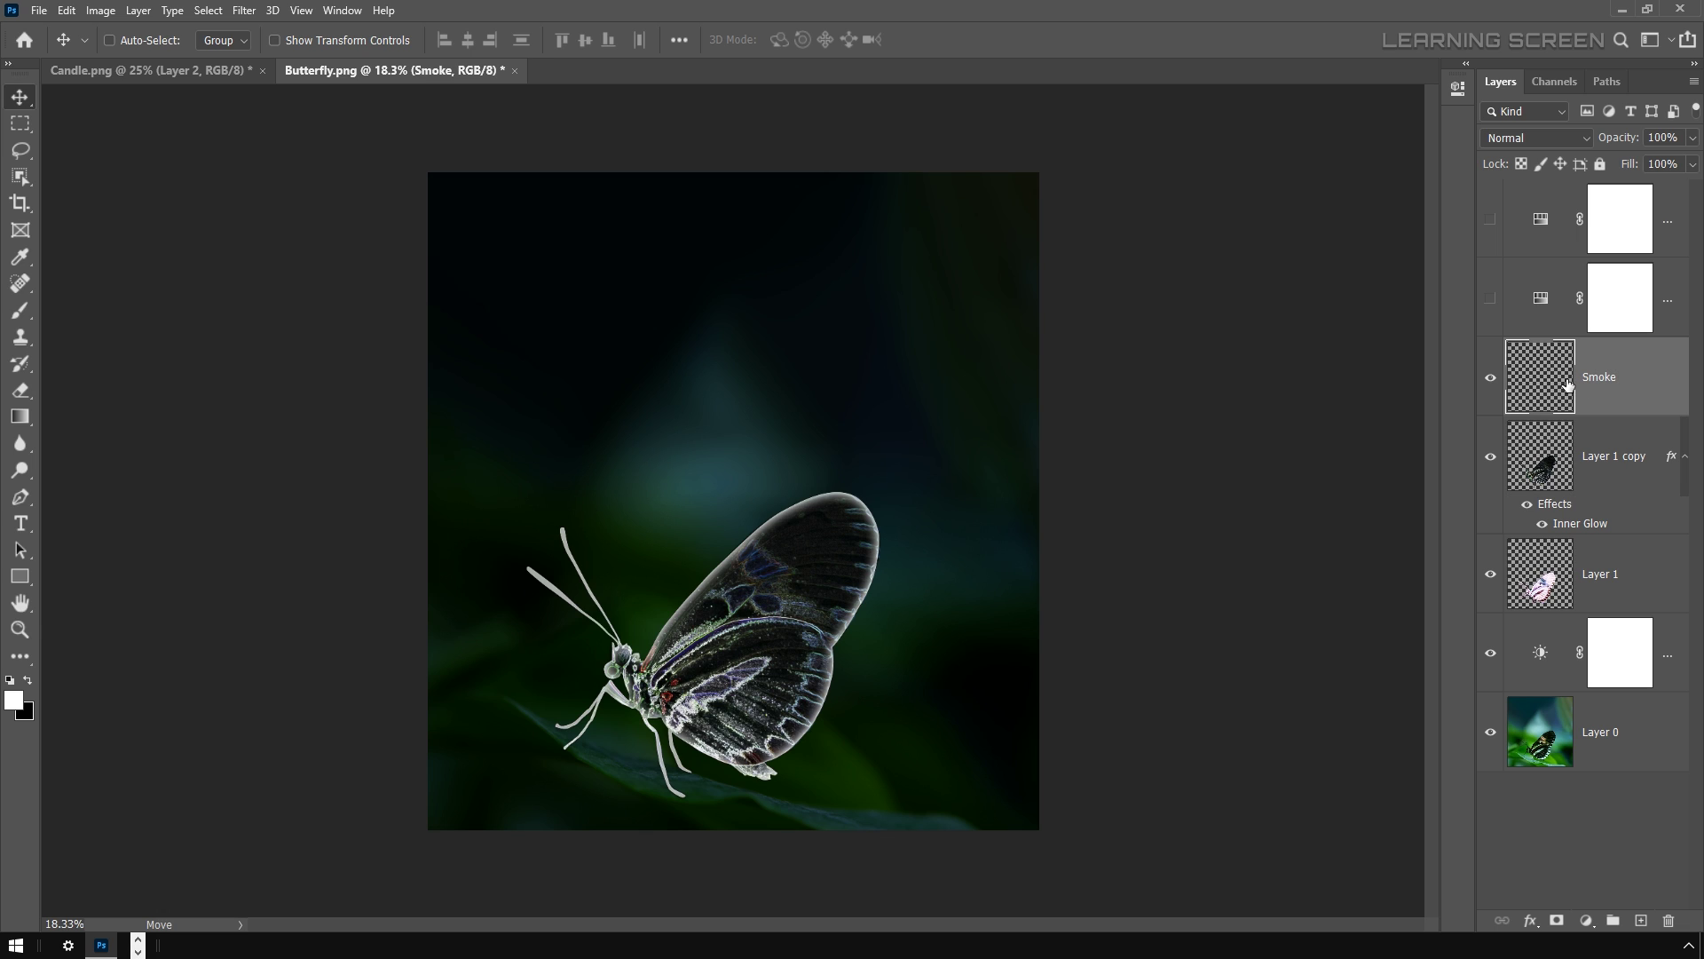
pyautogui.click(31, 312)
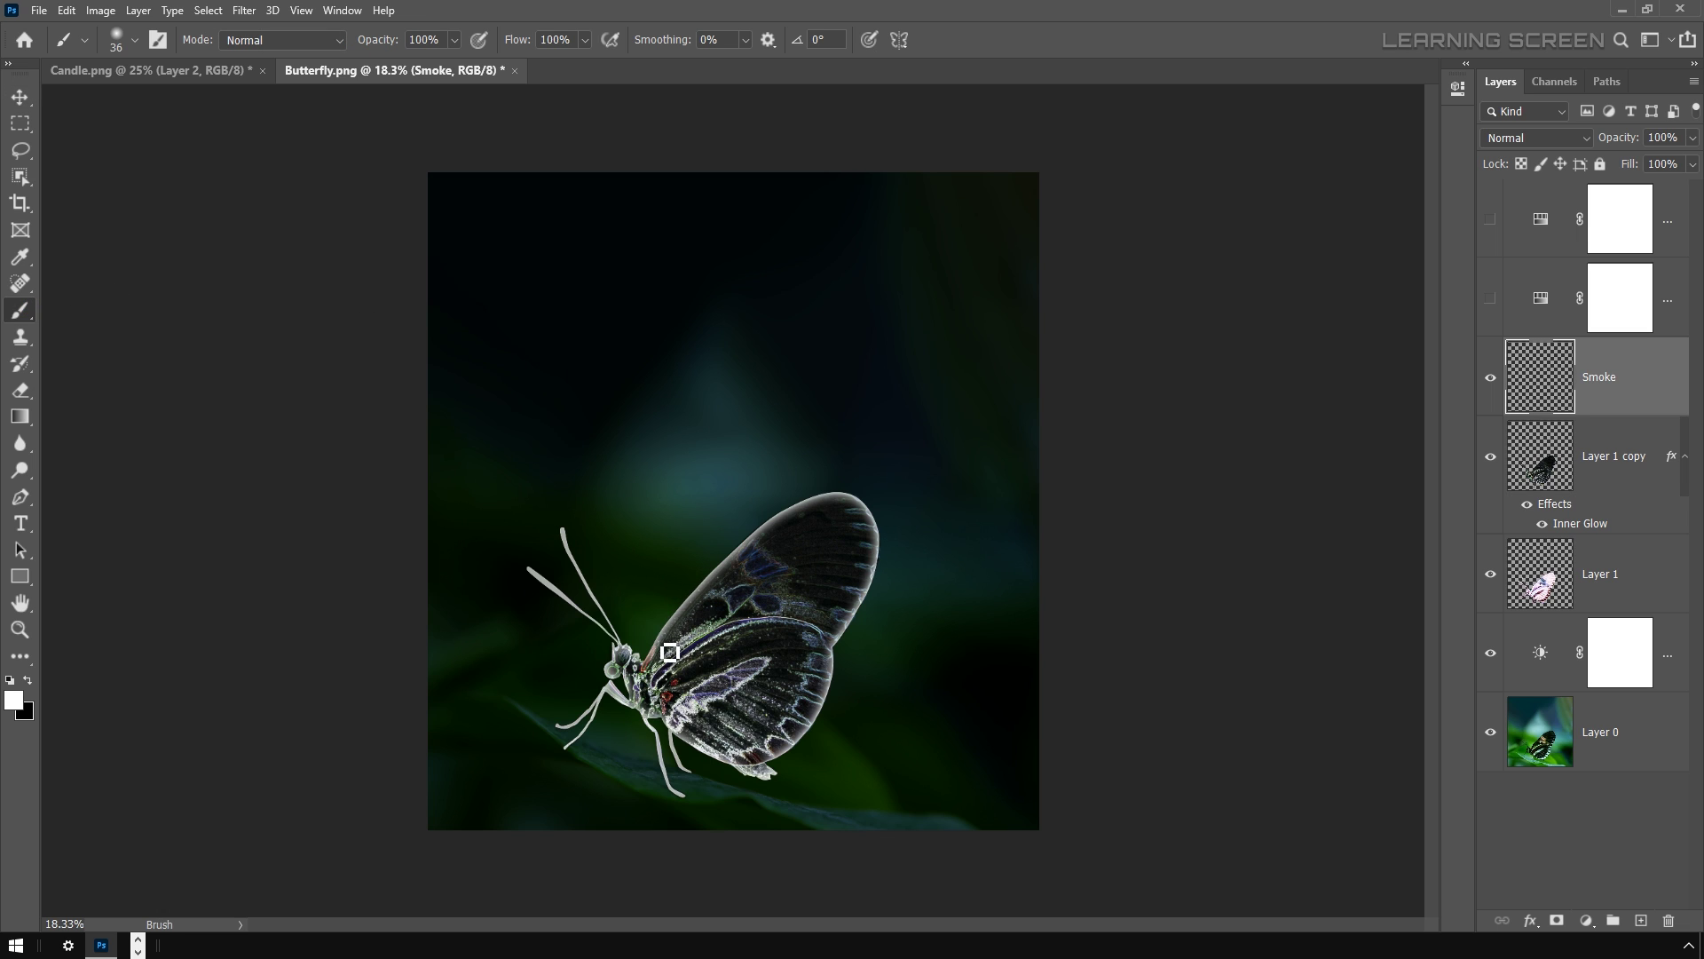
# Paint seven white wavy smoke strokes rising from the butterfly's body and wing.
pyautogui.moveTo(660, 639)
pyautogui.mouseDown()
pyautogui.moveTo(773, 460)
pyautogui.moveTo(769, 435)
pyautogui.mouseUp()
pyautogui.moveTo(793, 509); pyautogui.dragTo(868, 270)
pyautogui.moveTo(815, 546)
pyautogui.mouseDown()
pyautogui.moveTo(891, 490)
pyautogui.moveTo(939, 327)
pyautogui.mouseUp()
pyautogui.moveTo(750, 756); pyautogui.dragTo(925, 589)
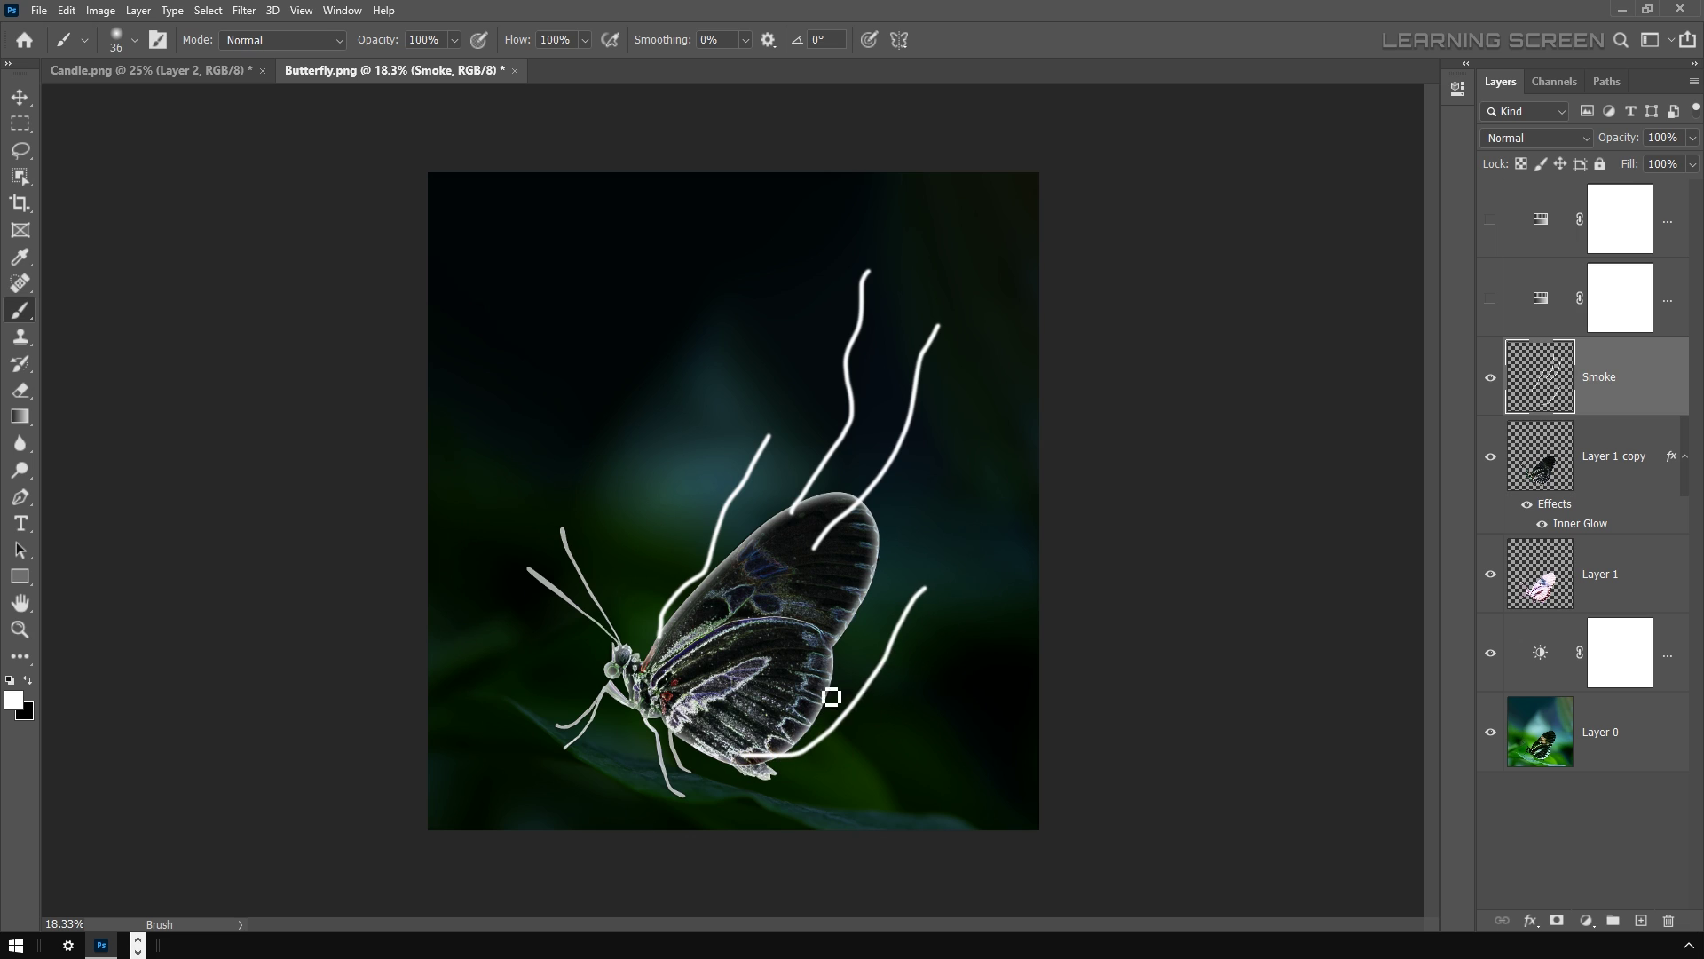
pyautogui.moveTo(812, 680); pyautogui.dragTo(945, 509)
pyautogui.moveTo(756, 533); pyautogui.dragTo(801, 433)
pyautogui.moveTo(856, 543); pyautogui.dragTo(970, 395)
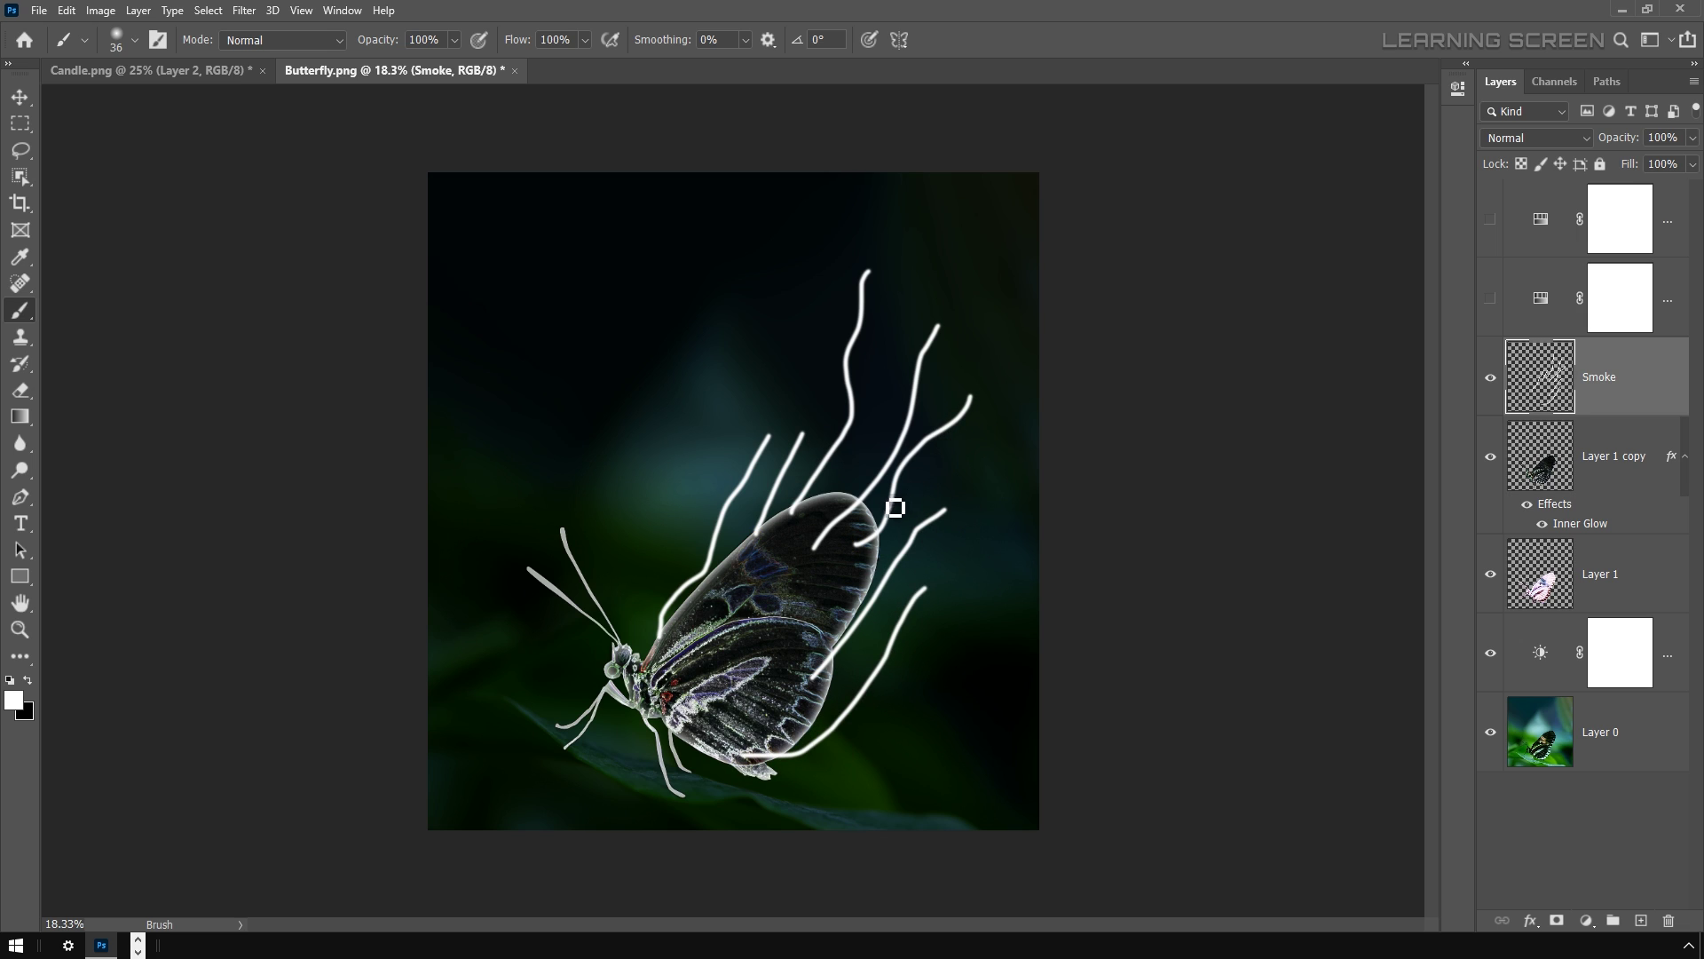
# Start a Path Blur on the Smoke layer with preview on, and shape the first blur path.
pyautogui.click(246, 12)
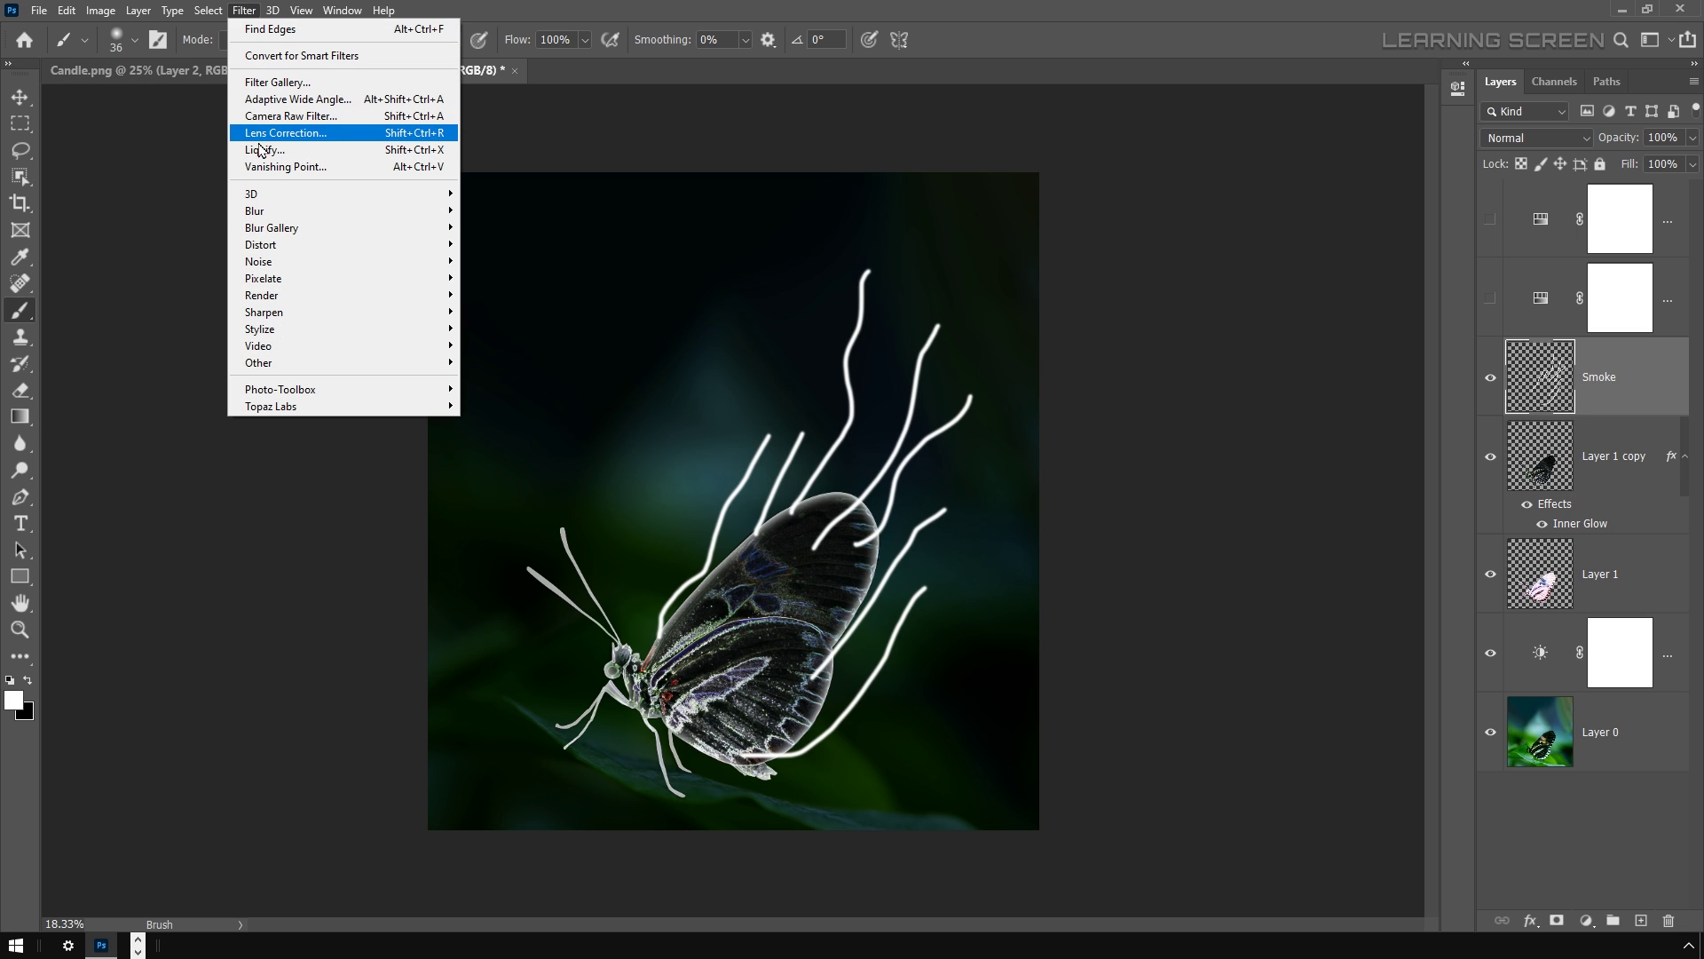
pyautogui.moveTo(263, 229)
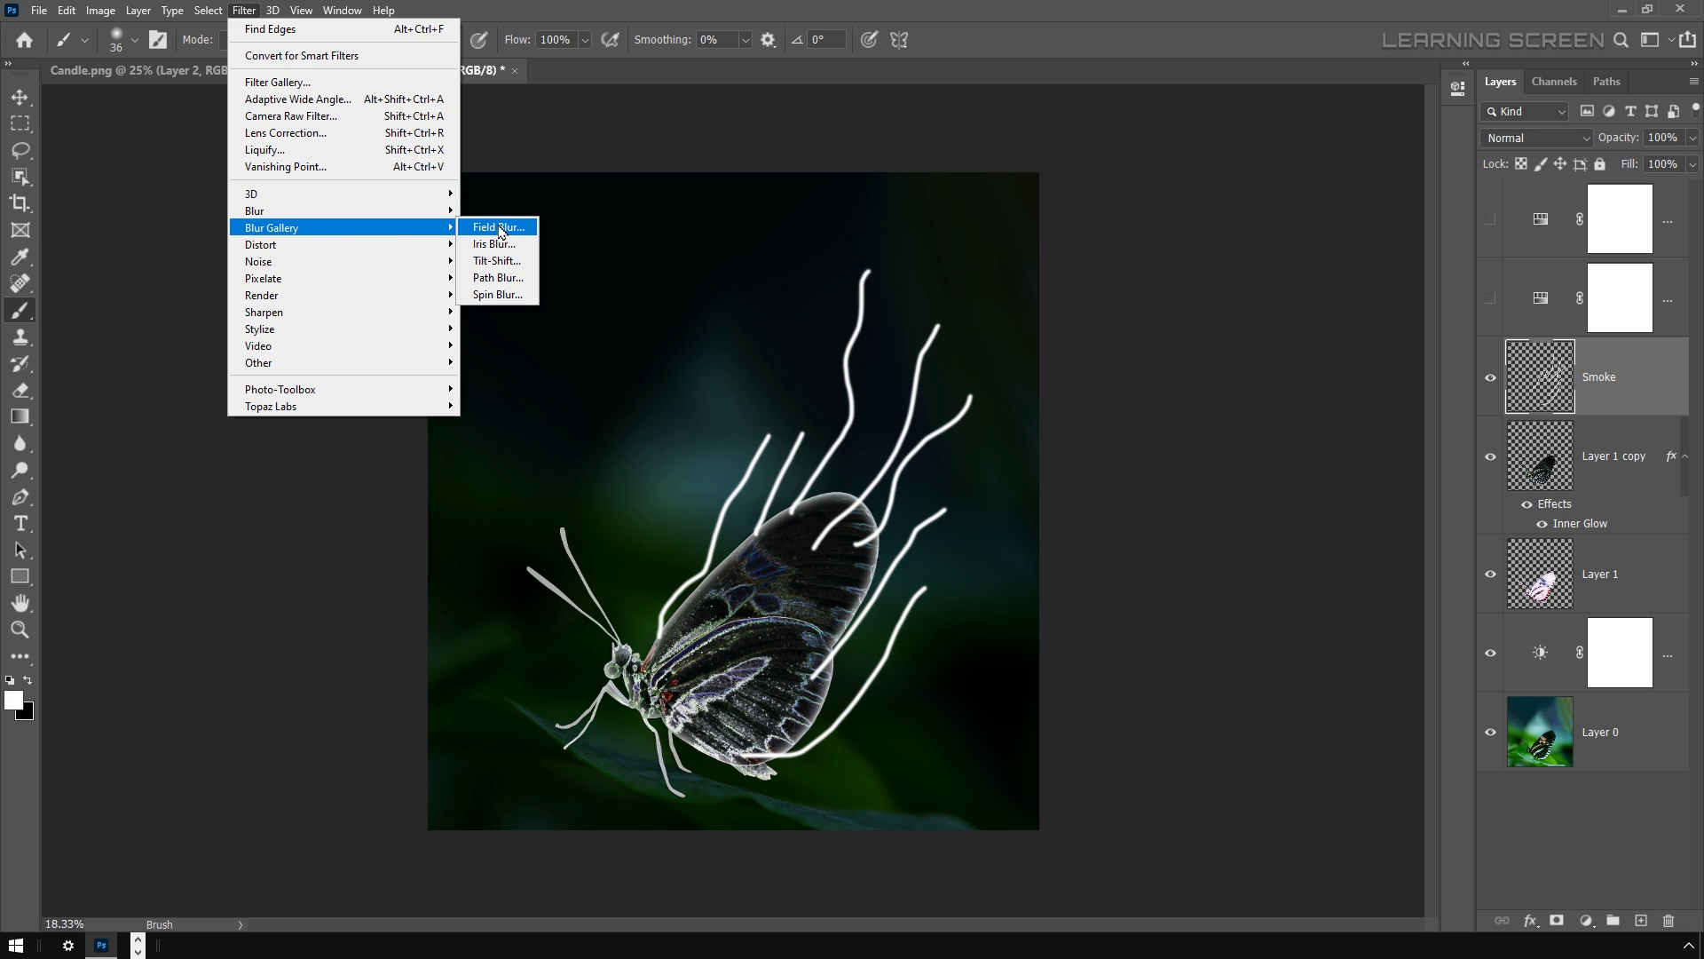
pyautogui.click(494, 277)
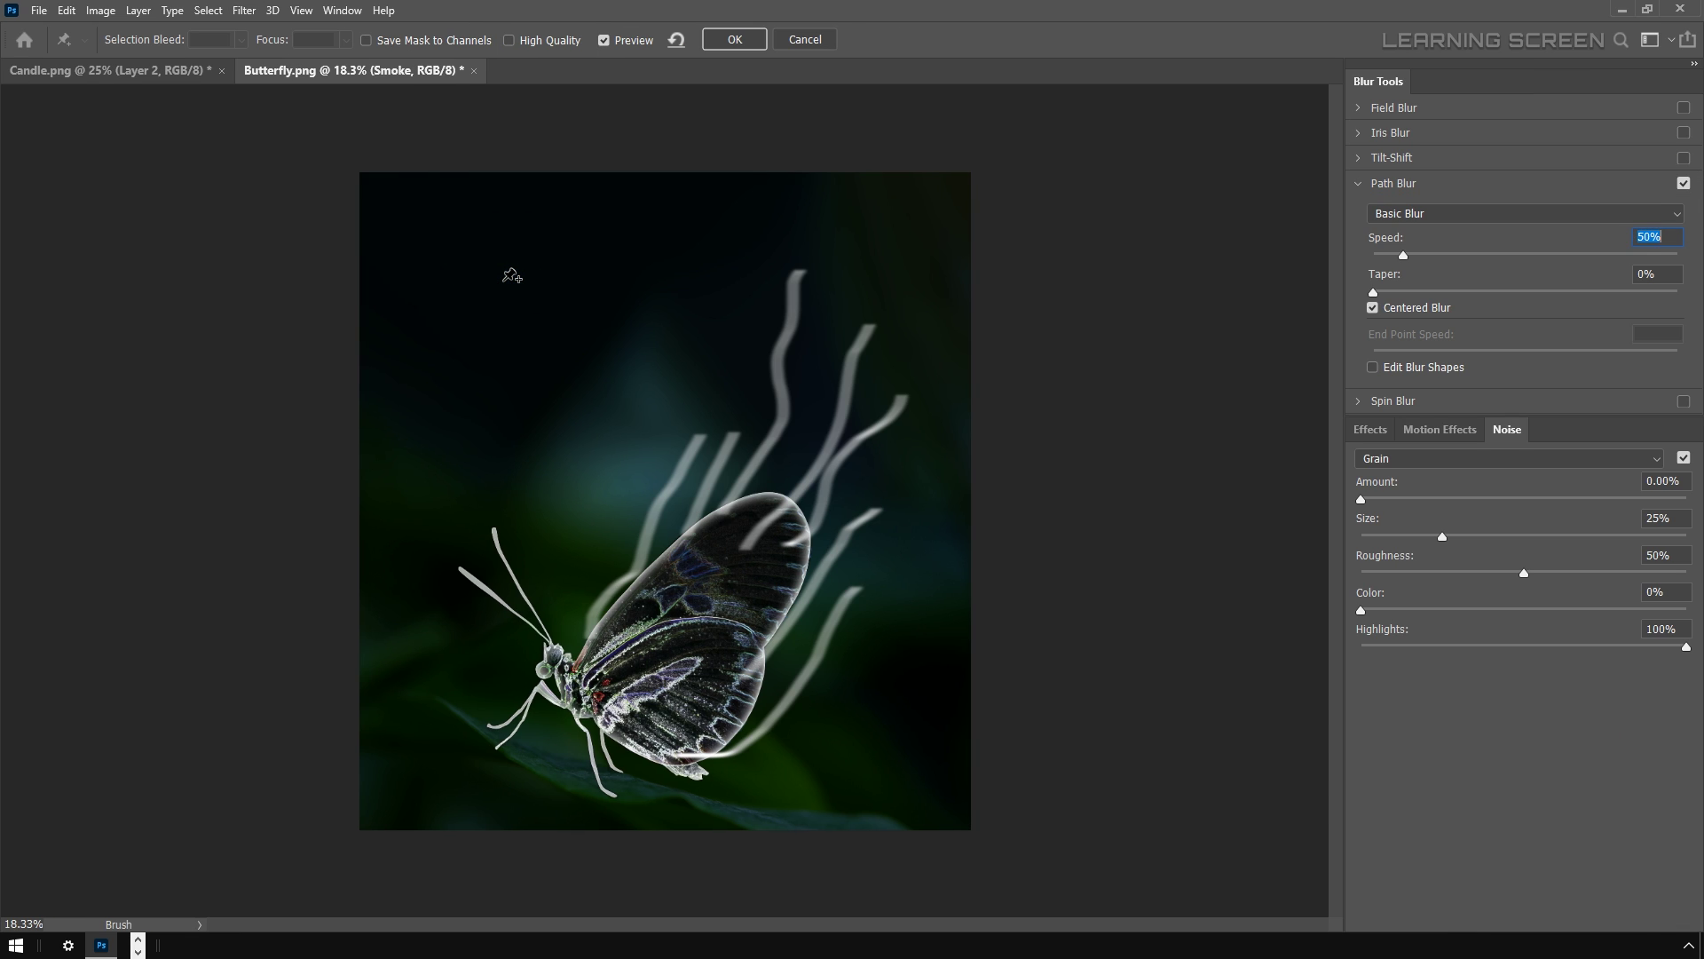
pyautogui.click(604, 41)
pyautogui.moveTo(714, 503); pyautogui.dragTo(692, 434)
pyautogui.click(666, 502)
pyautogui.moveTo(666, 503); pyautogui.dragTo(590, 643)
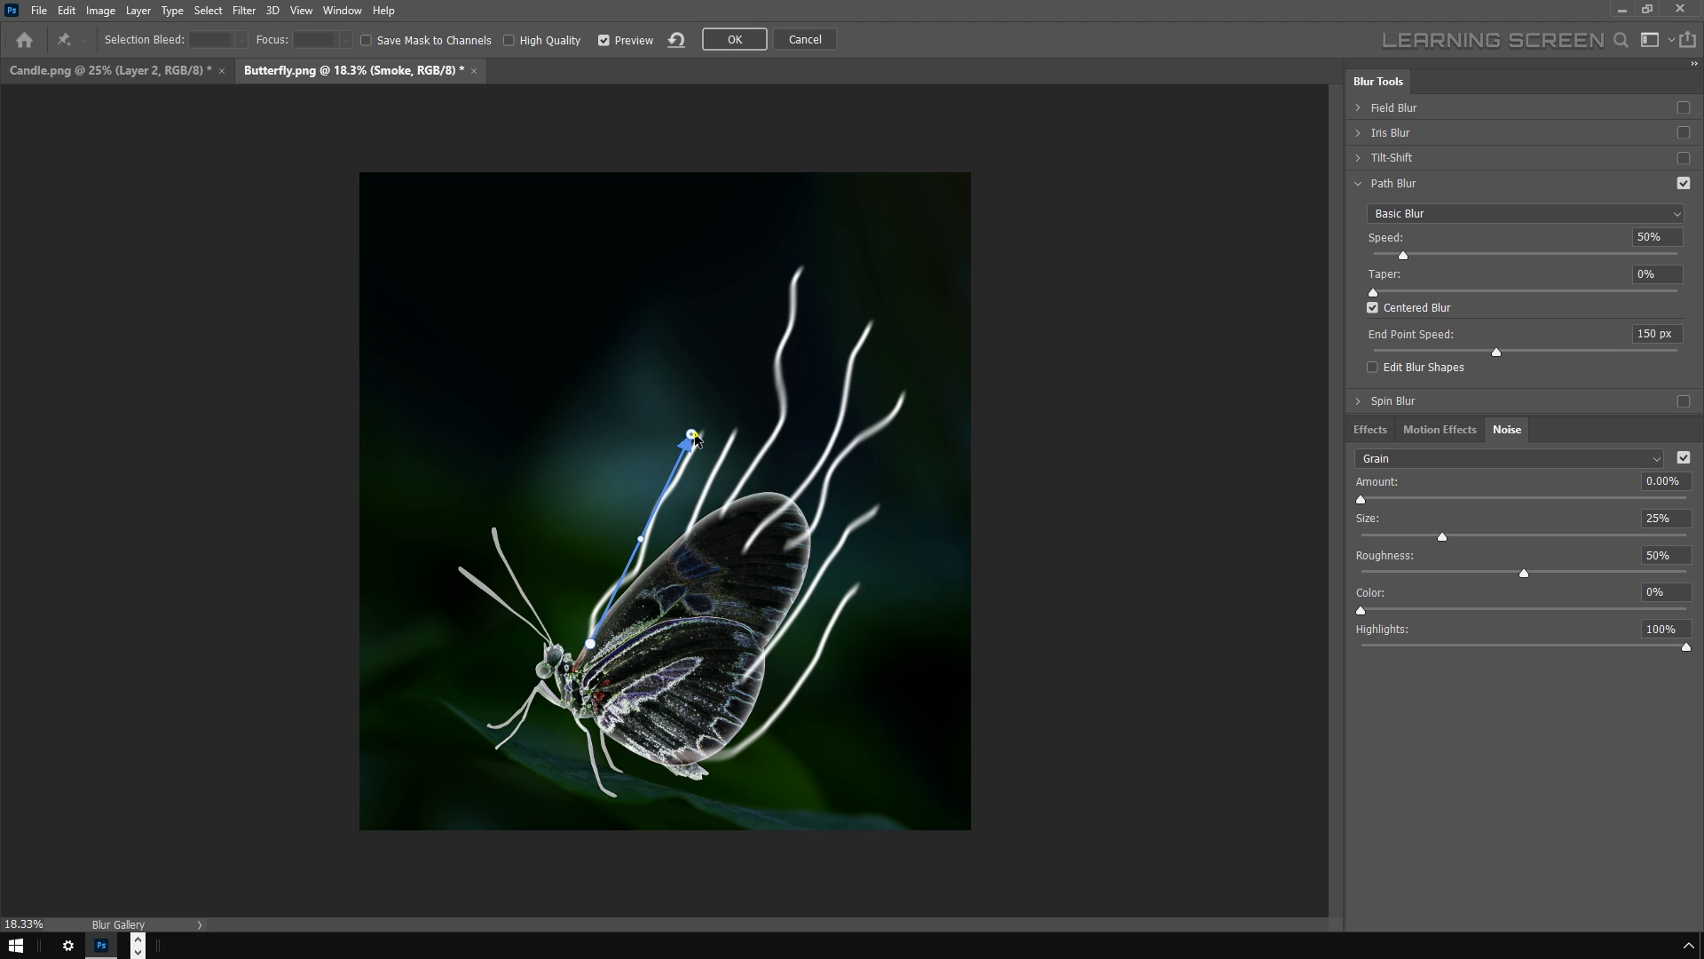
pyautogui.moveTo(697, 438); pyautogui.dragTo(706, 430)
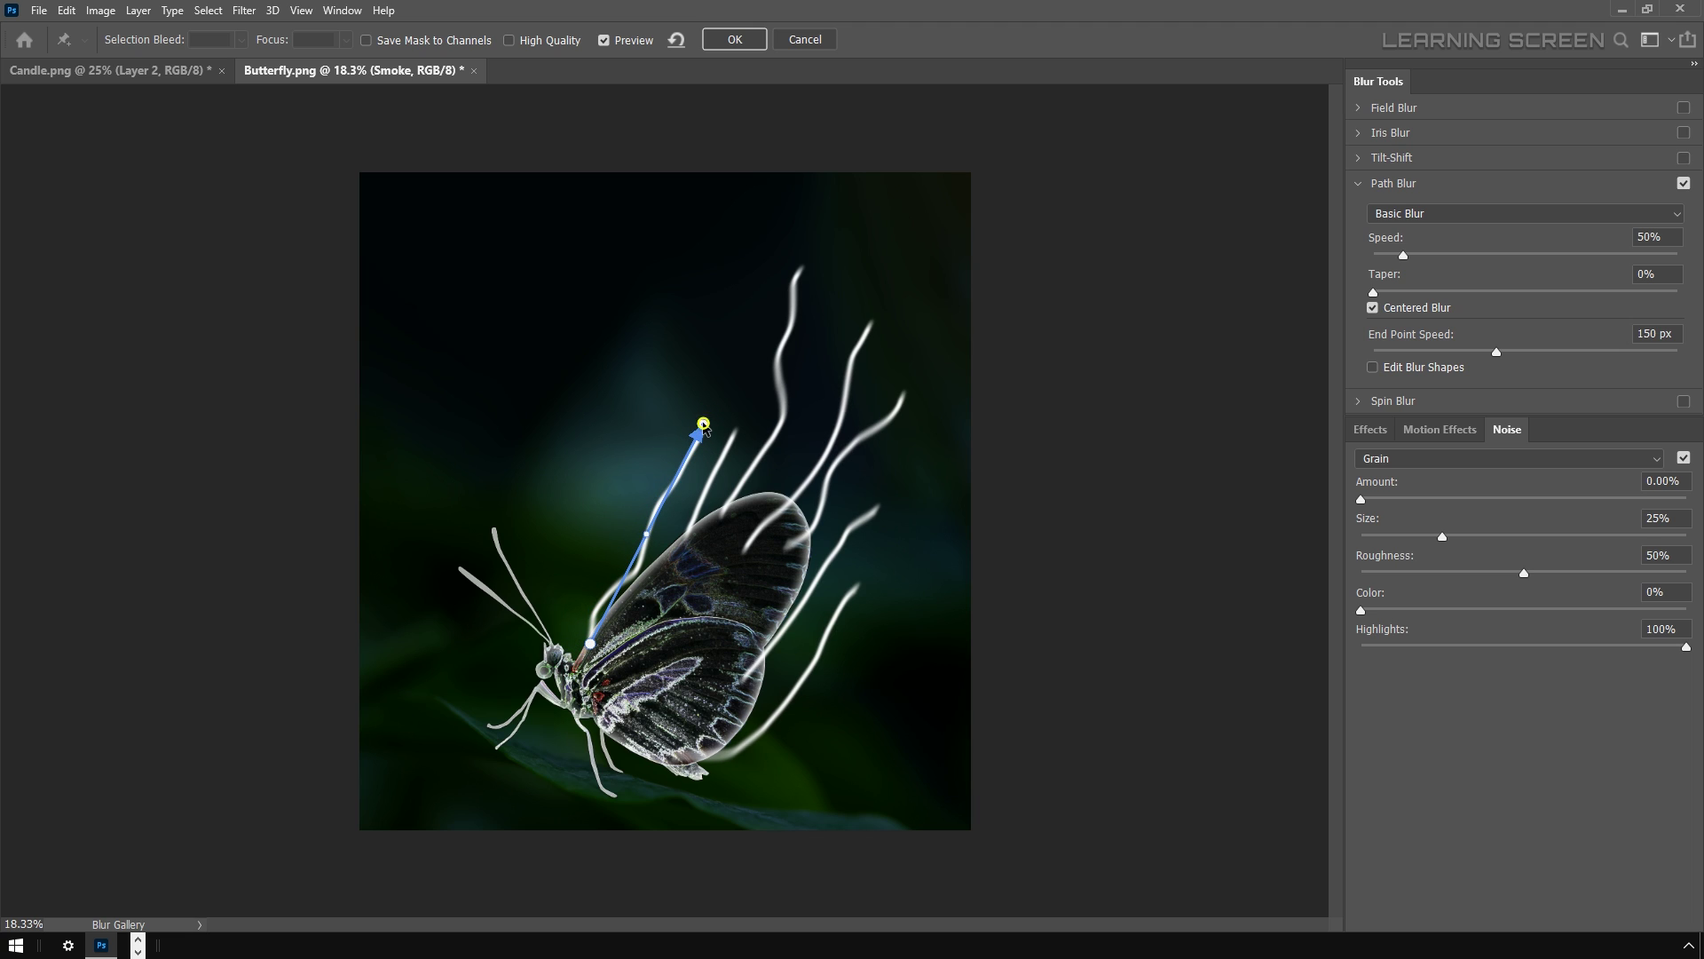
# Draw additional blur paths along the tall, right-side and lower smoke strokes.
pyautogui.click(678, 564)
pyautogui.doubleClick(737, 432)
pyautogui.moveTo(718, 524); pyautogui.dragTo(806, 268)
pyautogui.moveTo(745, 550)
pyautogui.mouseDown()
pyautogui.moveTo(870, 317)
pyautogui.moveTo(794, 543)
pyautogui.moveTo(907, 394)
pyautogui.mouseUp()
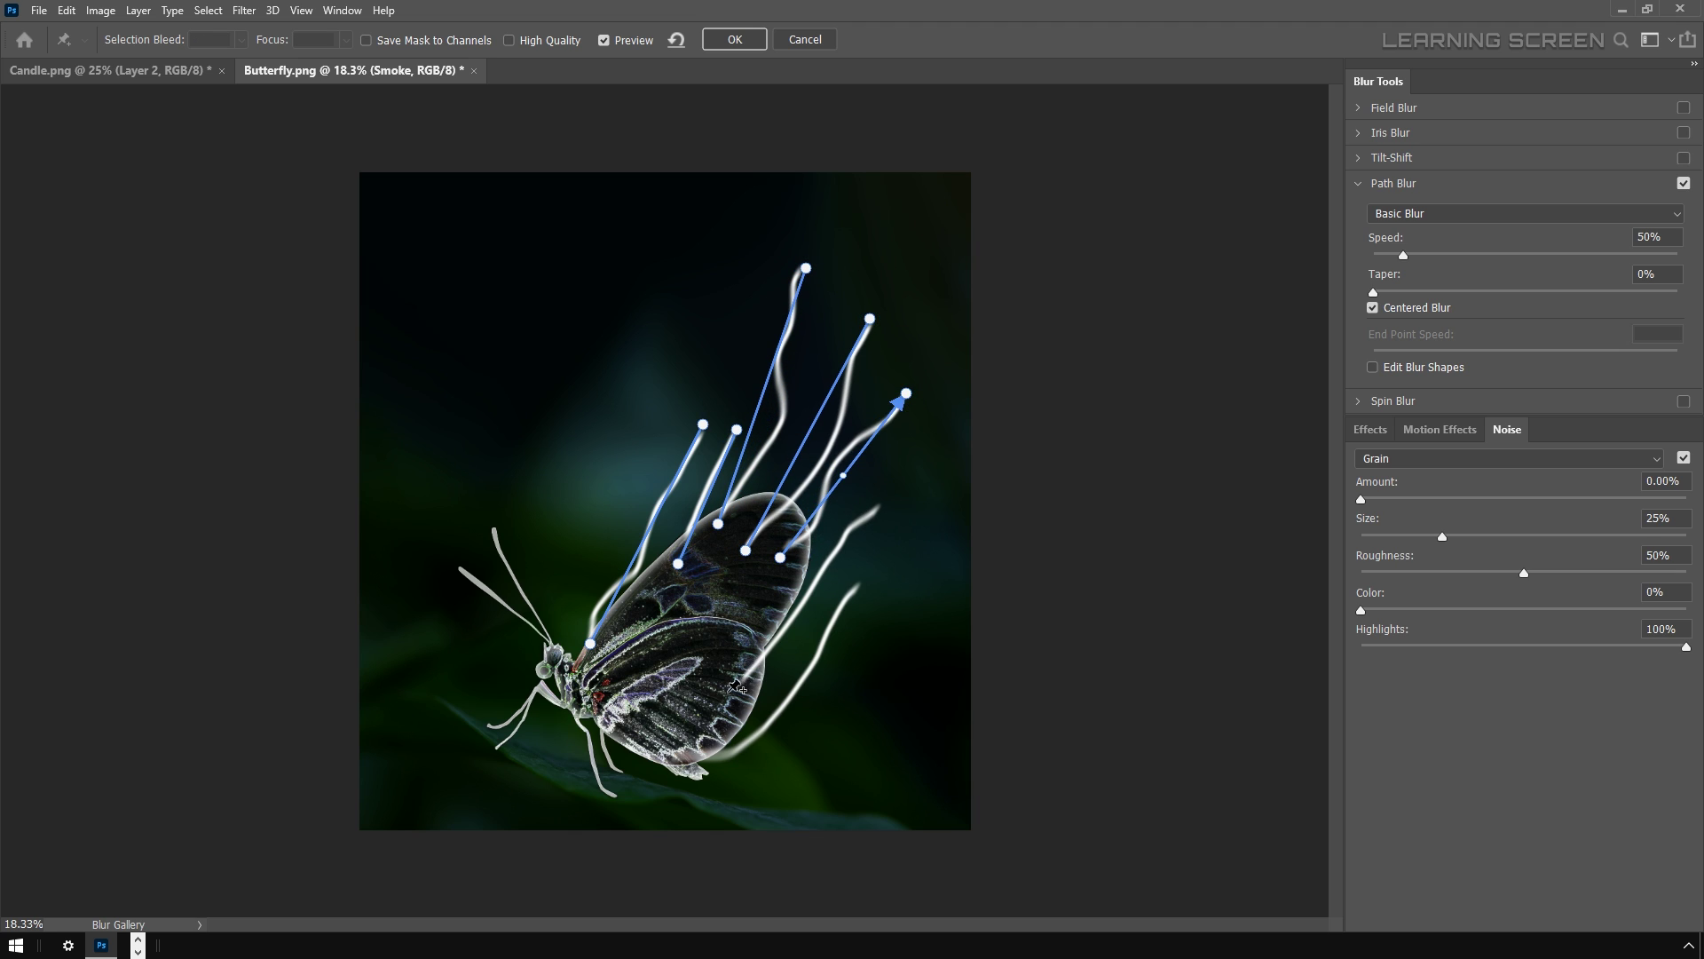
pyautogui.doubleClick(881, 506)
pyautogui.click(689, 759)
pyautogui.doubleClick(855, 588)
# Undo a stray edit, then bend the left, tall, right and lowest blur paths to follow their strokes.
pyautogui.click(637, 557)
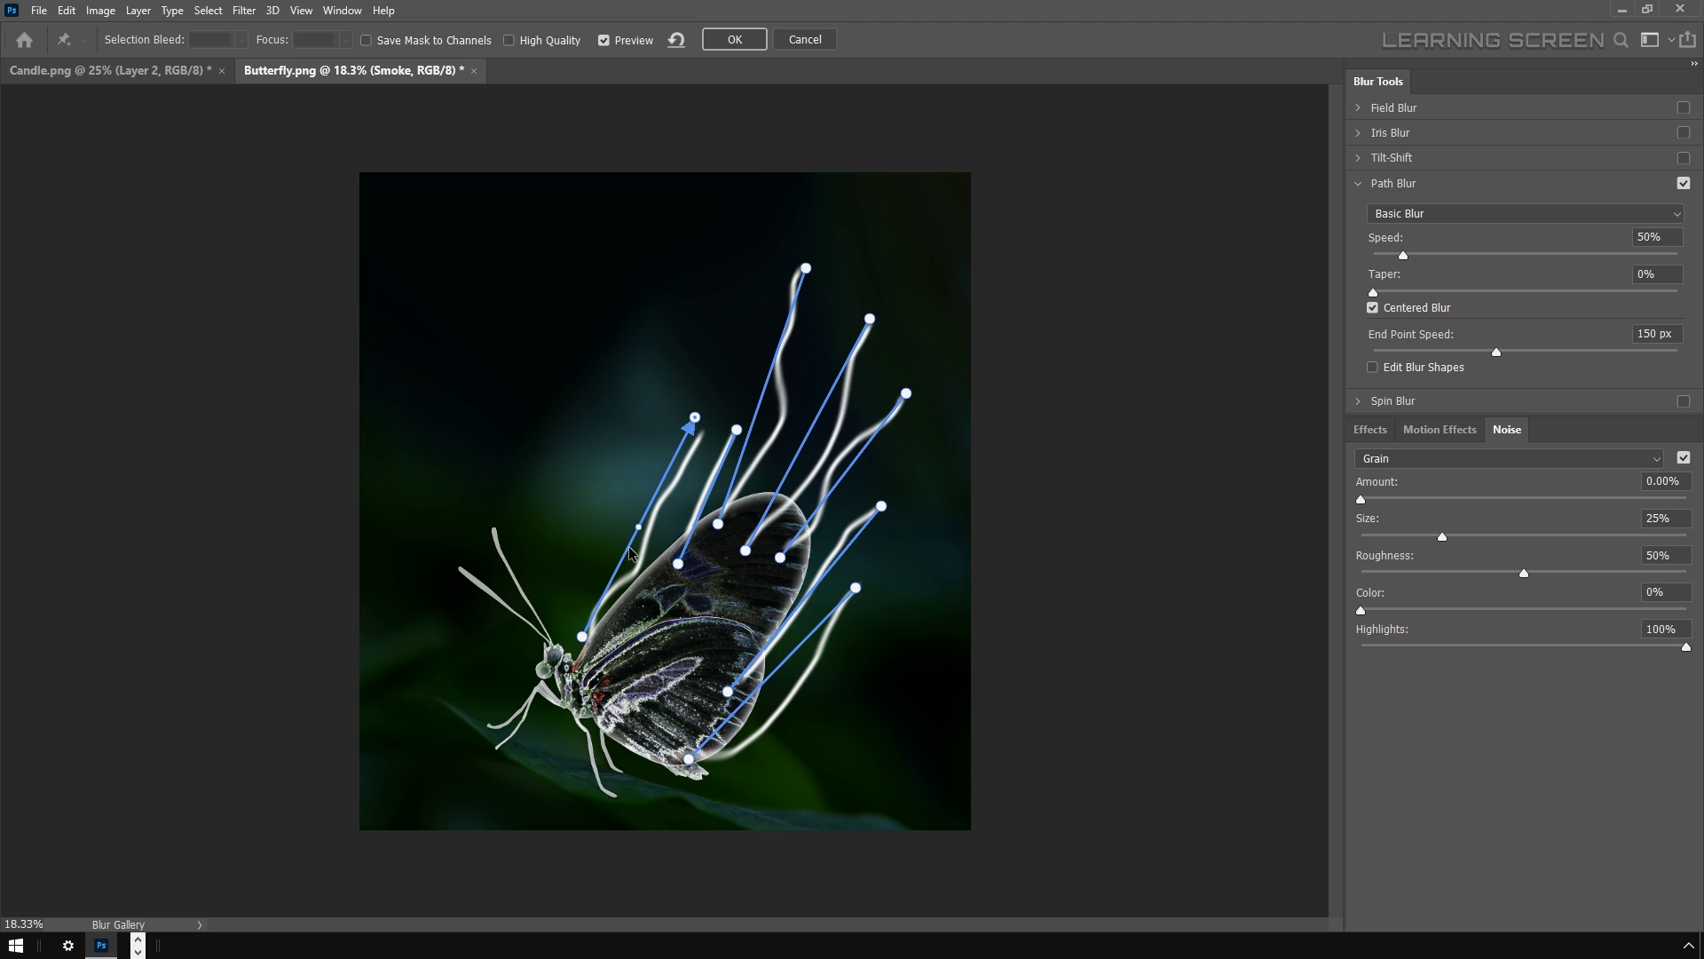
pyautogui.hotkey('ctrl', 'z')
pyautogui.moveTo(650, 532); pyautogui.dragTo(629, 528)
pyautogui.click(632, 570)
pyautogui.moveTo(676, 472); pyautogui.dragTo(653, 473)
pyautogui.click(769, 446)
pyautogui.click(777, 357)
pyautogui.moveTo(760, 404); pyautogui.dragTo(785, 403)
pyautogui.moveTo(806, 269); pyautogui.dragTo(818, 235)
pyautogui.moveTo(803, 444); pyautogui.dragTo(839, 417)
pyautogui.click(773, 676)
pyautogui.moveTo(773, 676); pyautogui.dragTo(786, 708)
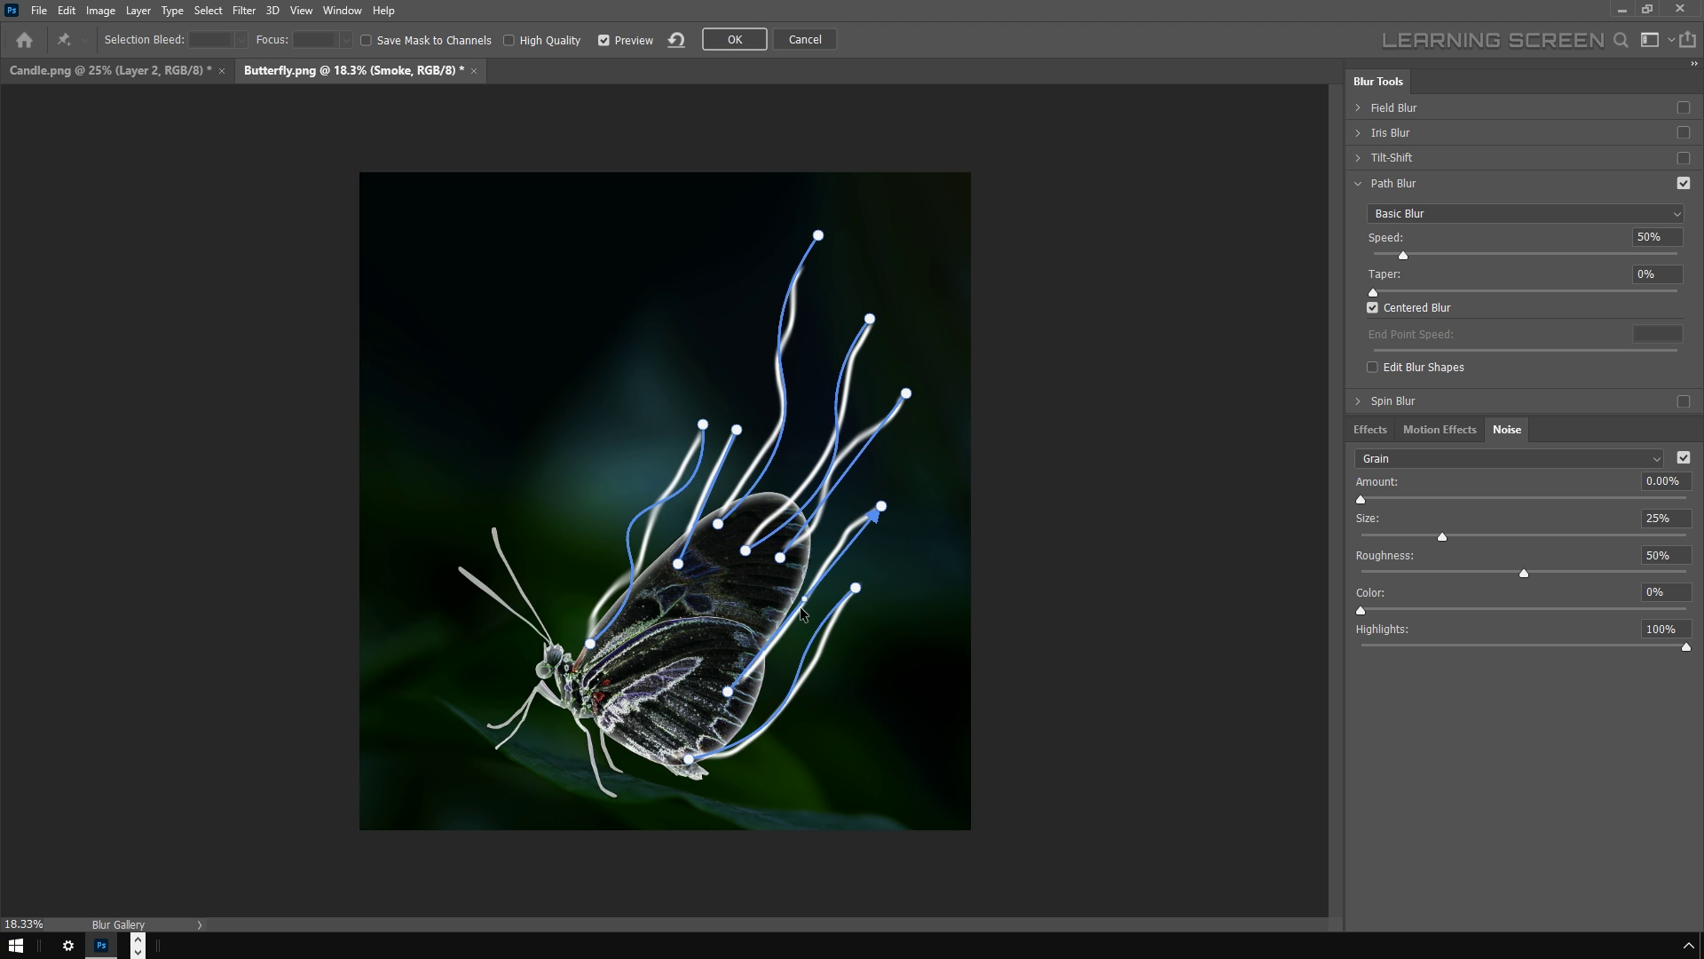
# Raise the Path Blur speed to 500% and reshape the right-side blur paths.
pyautogui.moveTo(801, 604)
pyautogui.mouseDown()
pyautogui.moveTo(795, 588)
pyautogui.moveTo(789, 621)
pyautogui.mouseUp()
pyautogui.moveTo(1403, 257); pyautogui.dragTo(1699, 264)
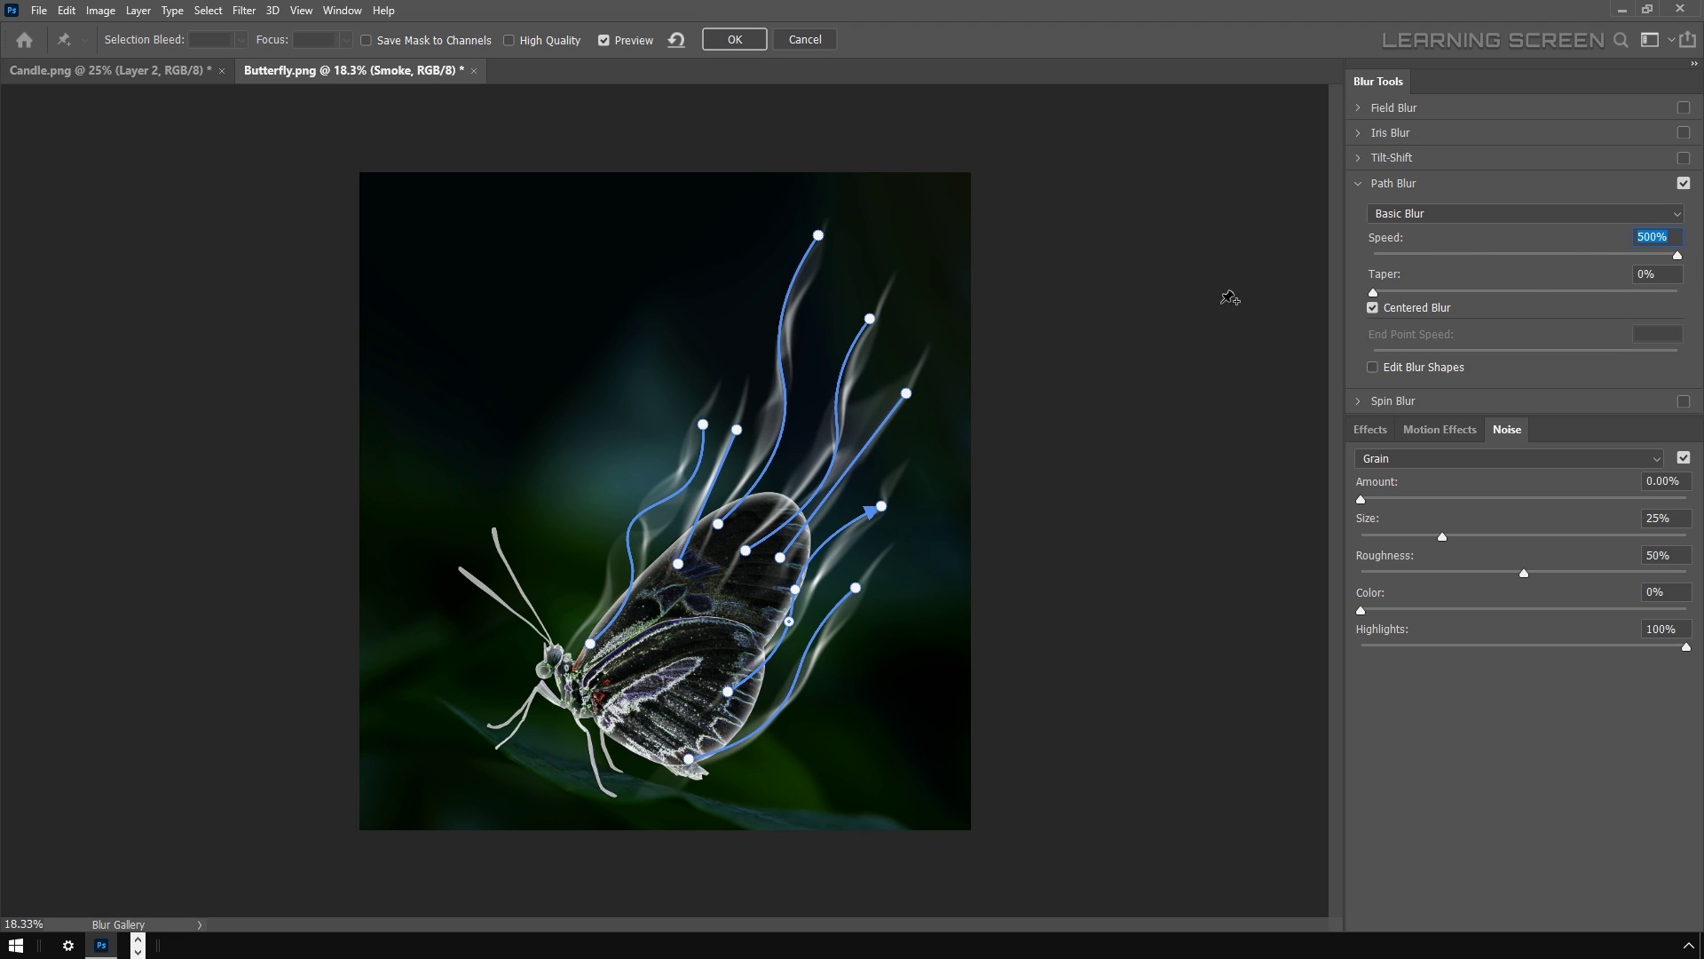
pyautogui.moveTo(870, 318); pyautogui.dragTo(900, 274)
pyautogui.moveTo(906, 393); pyautogui.dragTo(915, 390)
pyautogui.click(883, 506)
pyautogui.moveTo(881, 506); pyautogui.dragTo(913, 475)
pyautogui.moveTo(795, 588); pyautogui.dragTo(855, 587)
# Refine the left-middle, leftmost and lowest blur paths, then apply the Path Blur.
pyautogui.click(740, 429)
pyautogui.moveTo(739, 428); pyautogui.dragTo(751, 430)
pyautogui.moveTo(708, 496); pyautogui.dragTo(700, 477)
pyautogui.moveTo(689, 761); pyautogui.dragTo(730, 705)
pyautogui.click(703, 425)
pyautogui.moveTo(703, 425); pyautogui.dragTo(759, 375)
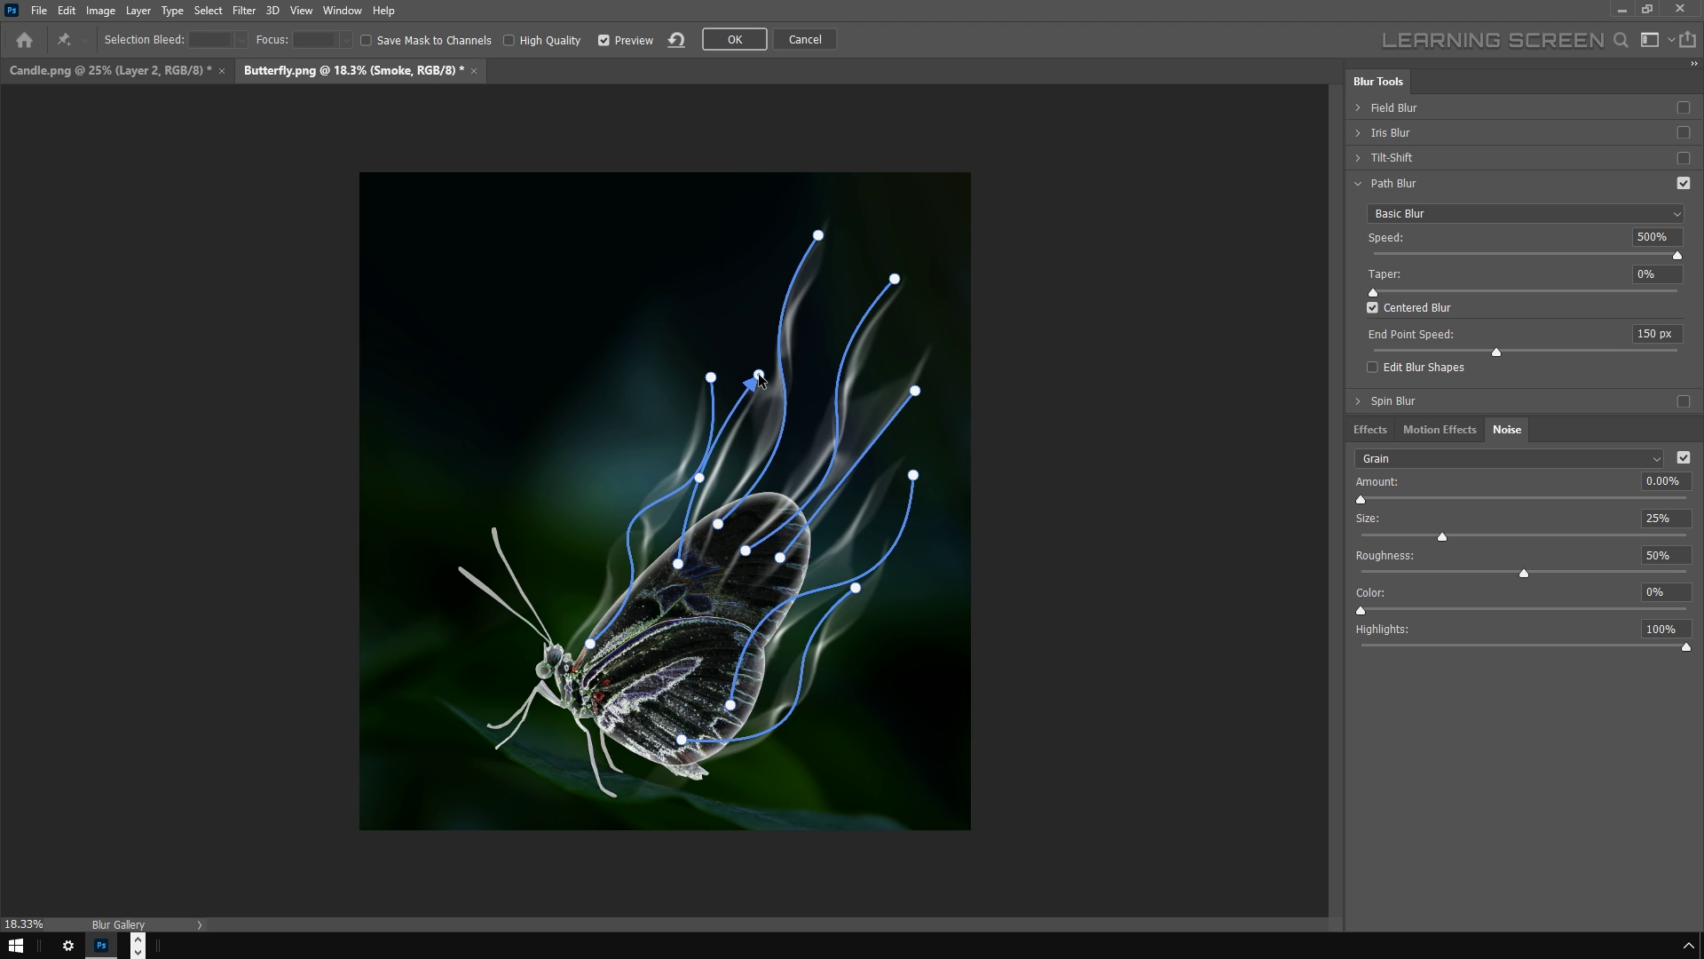
pyautogui.click(739, 444)
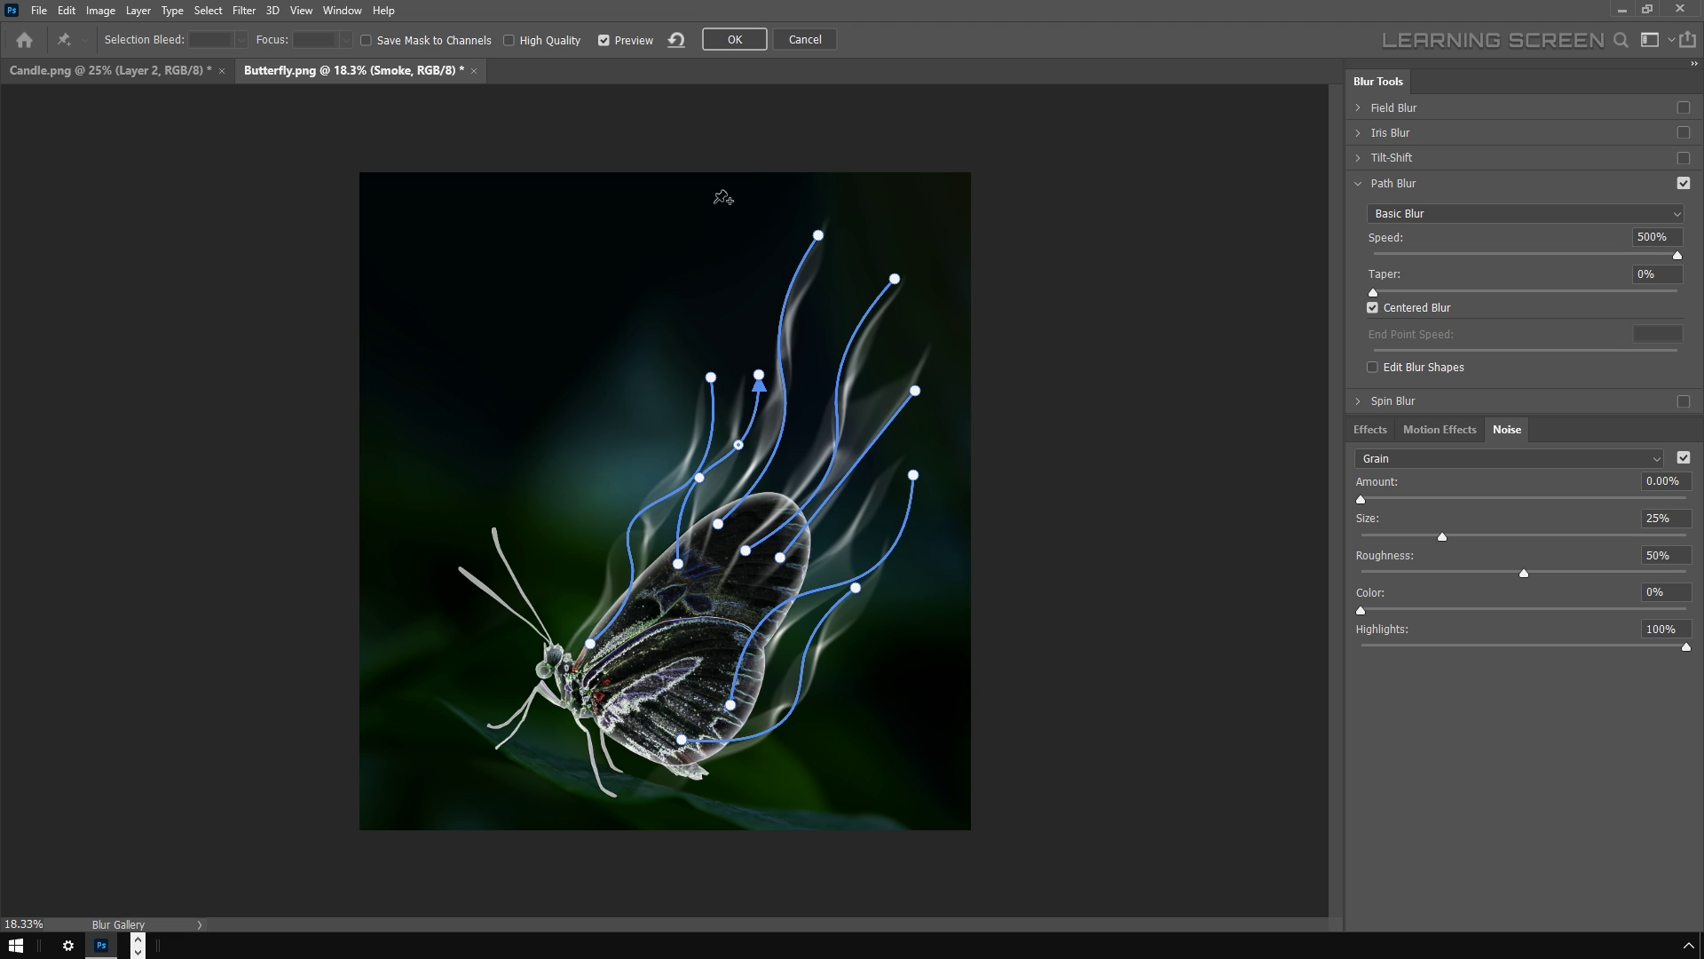
pyautogui.click(726, 46)
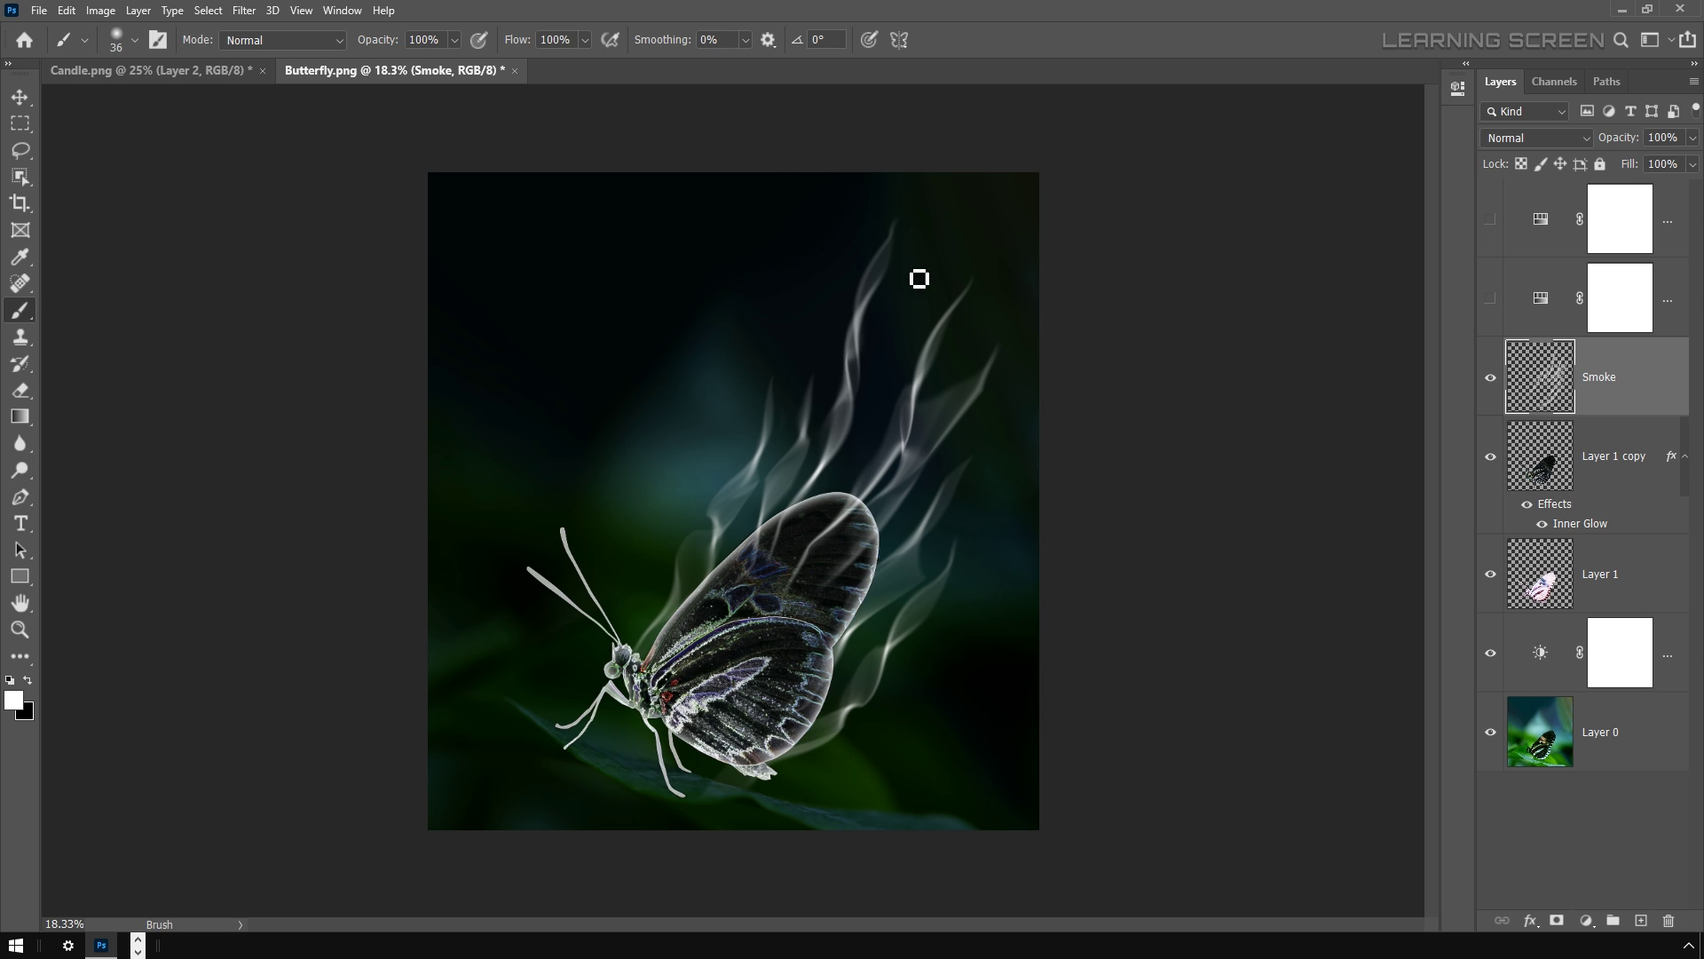
# Show the Hue/Saturation layers again to tint everything blue, briefly toggling the smoke to compare.
pyautogui.click(1490, 221)
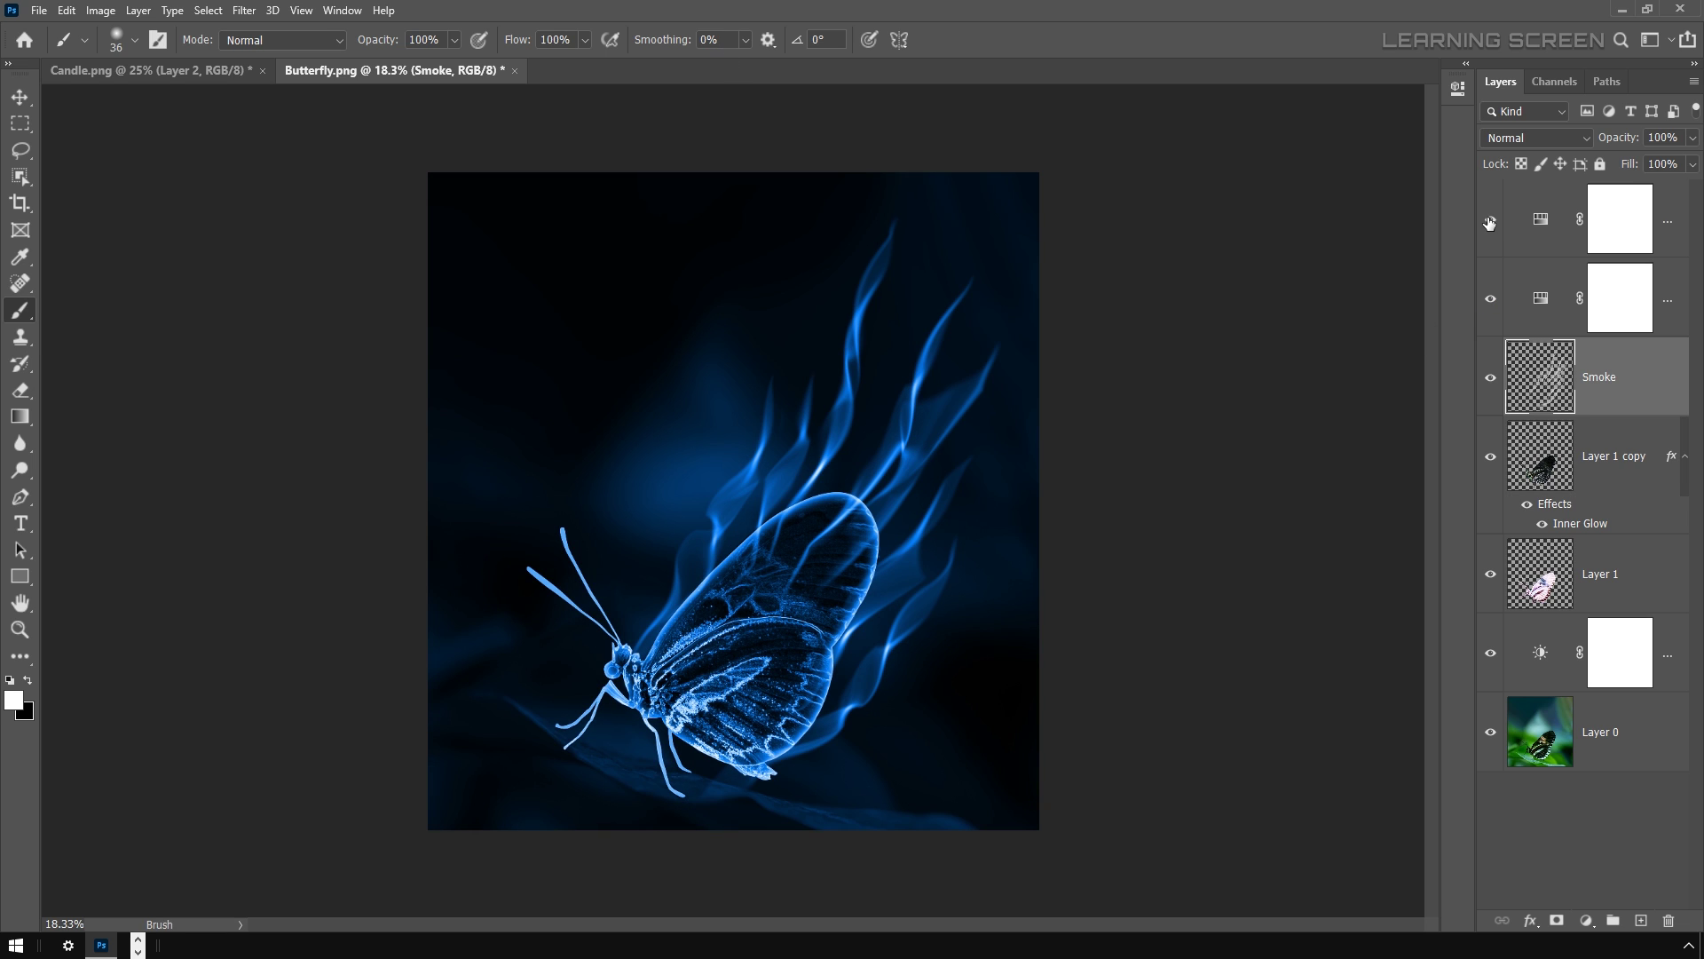
pyautogui.click(1491, 379)
pyautogui.click(1490, 379)
pyautogui.click(19, 99)
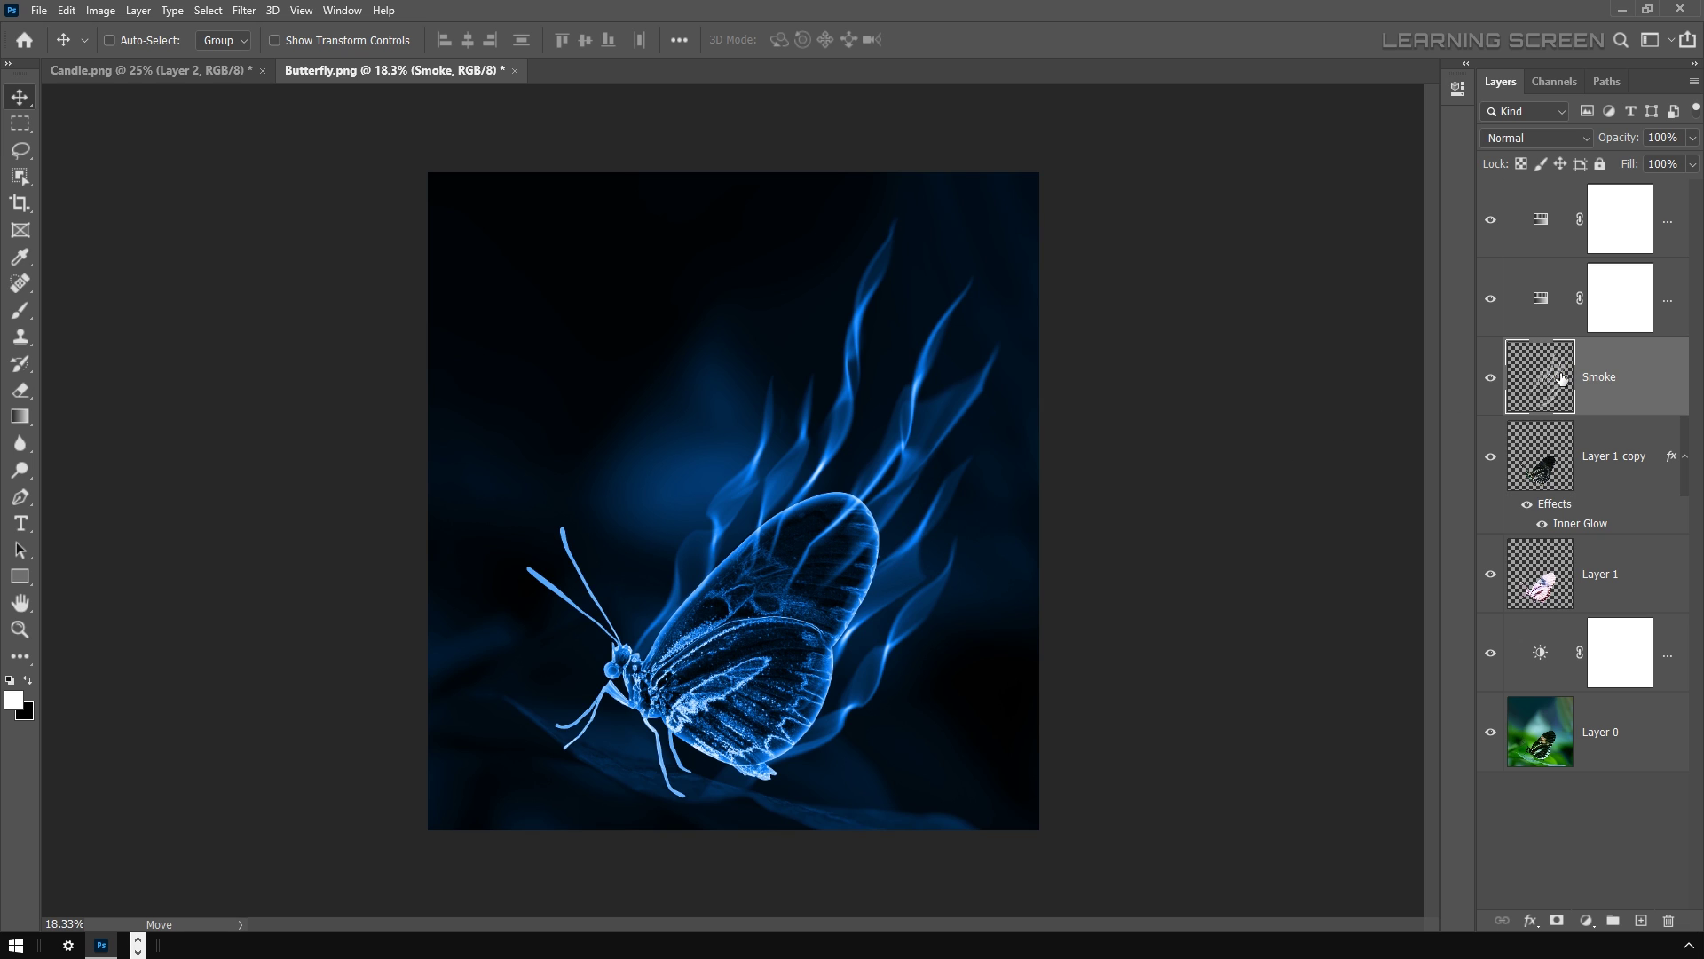
# Duplicate the Smoke layer and scale the copy down to about 75.7% over the wing.
pyautogui.press('ctrl')
pyautogui.hotkey('ctrl', 'j')
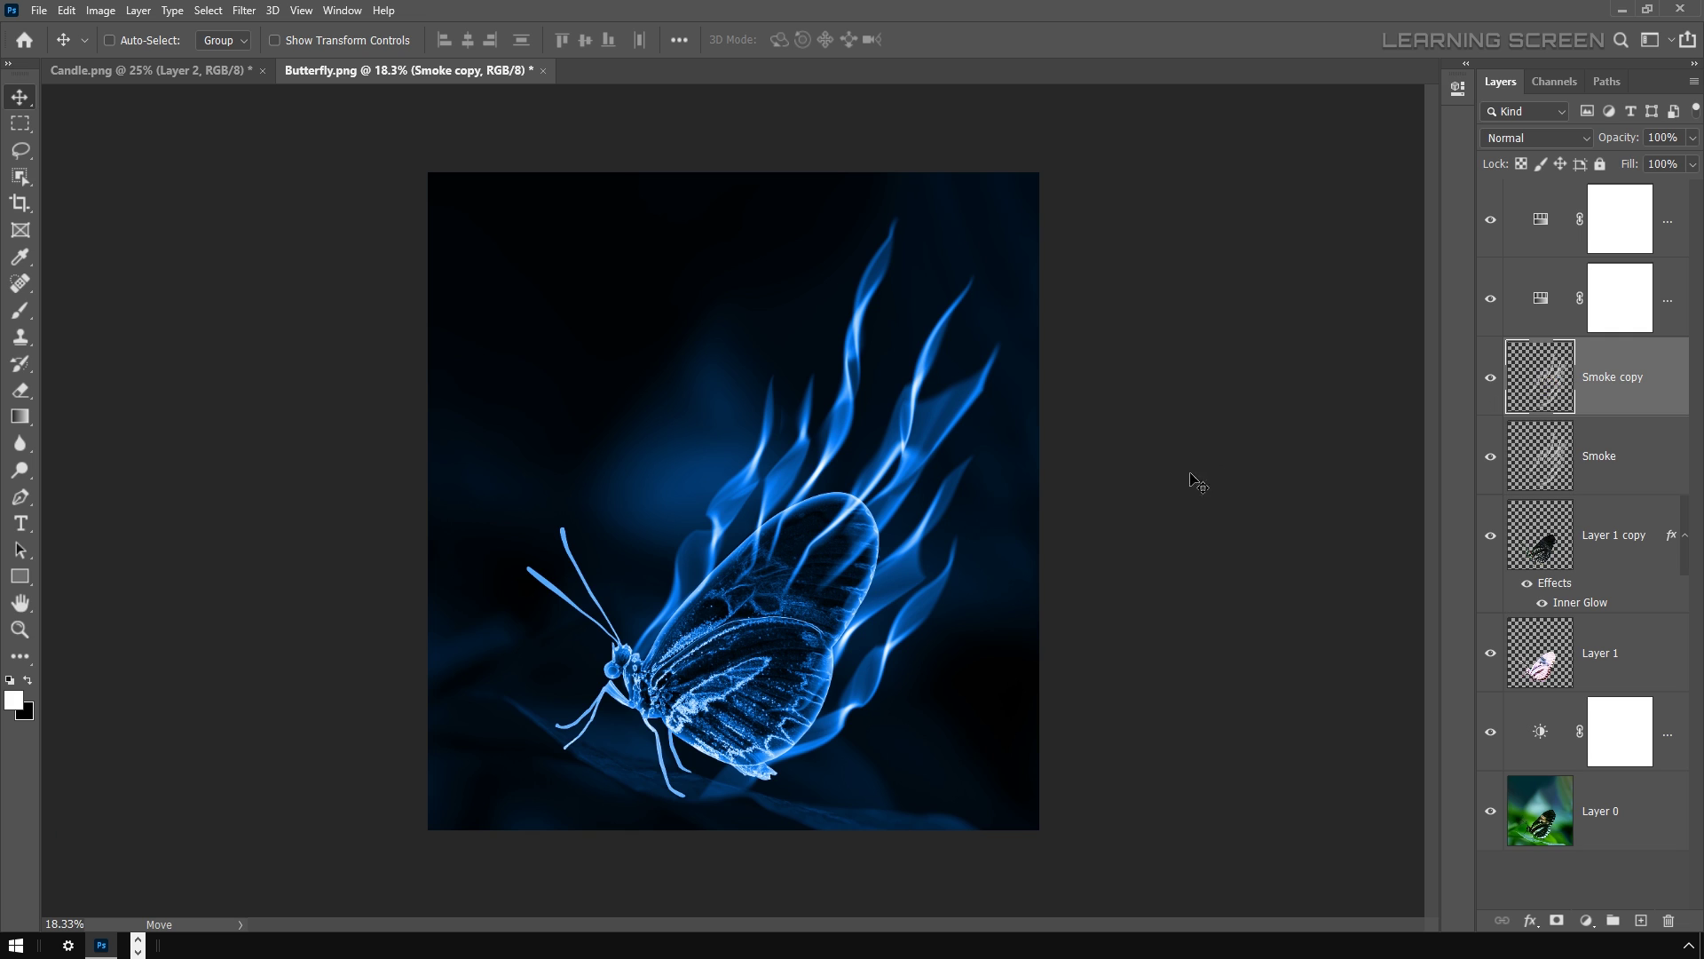
pyautogui.hotkey('ctrl', 't')
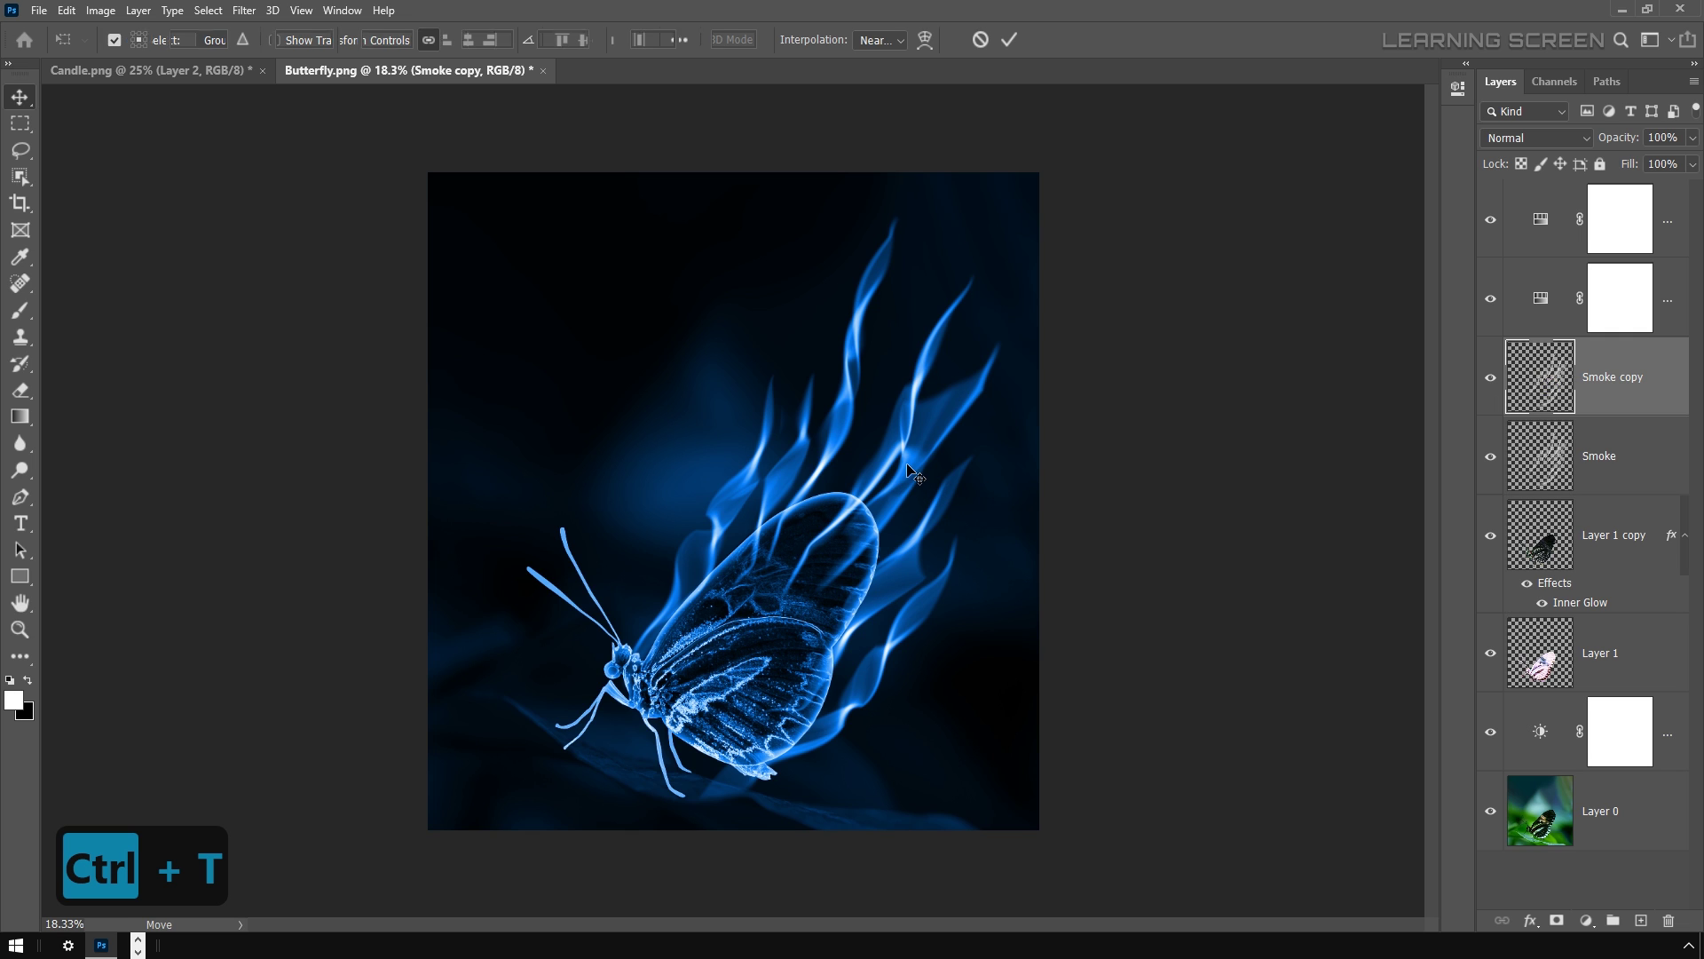
pyautogui.moveTo(1001, 217); pyautogui.dragTo(947, 379)
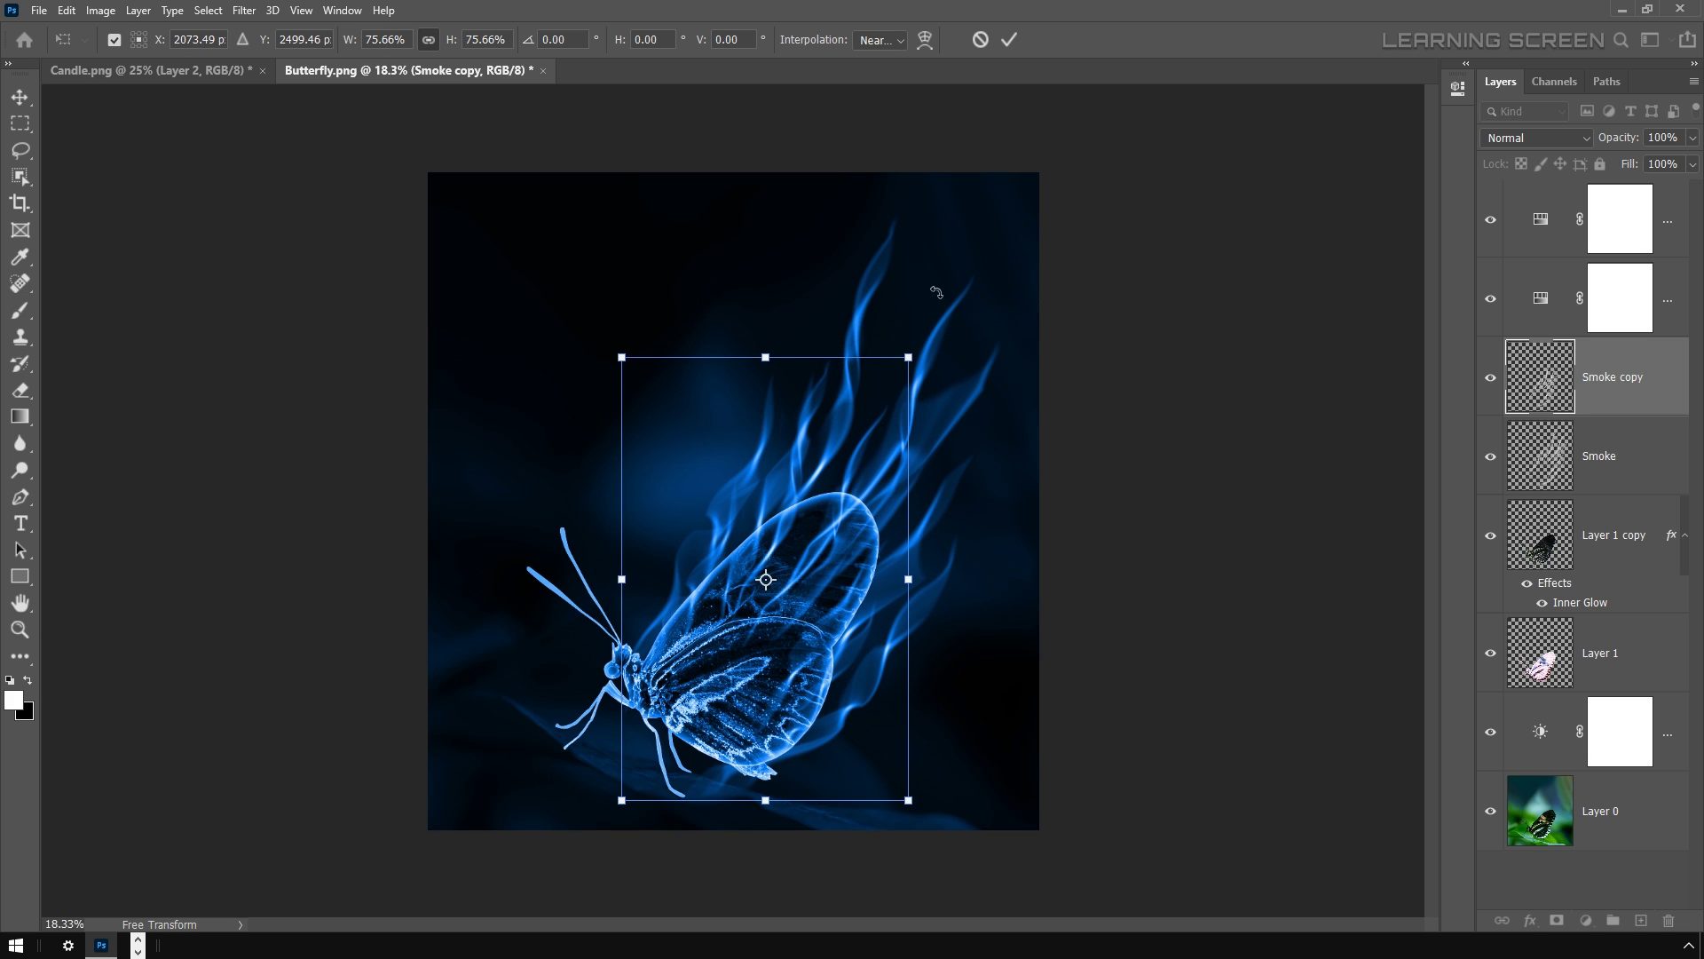
pyautogui.click(1009, 40)
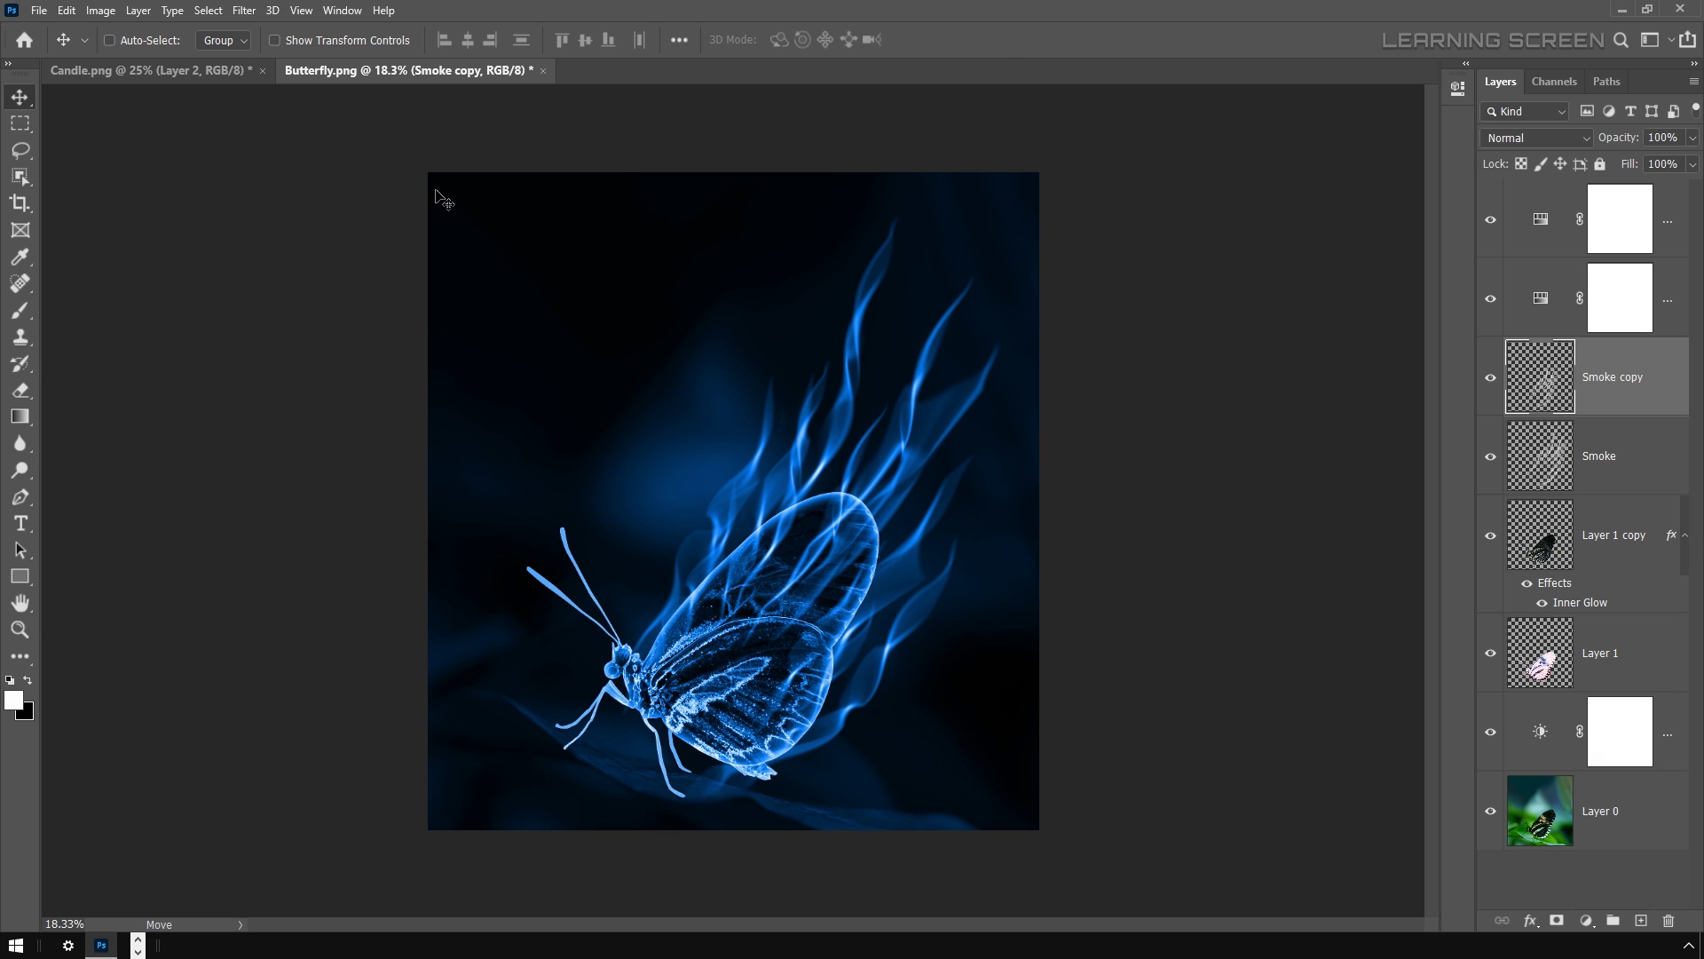
# Apply a 24.9-pixel Gaussian Blur to the Smoke copy layer.
pyautogui.click(243, 11)
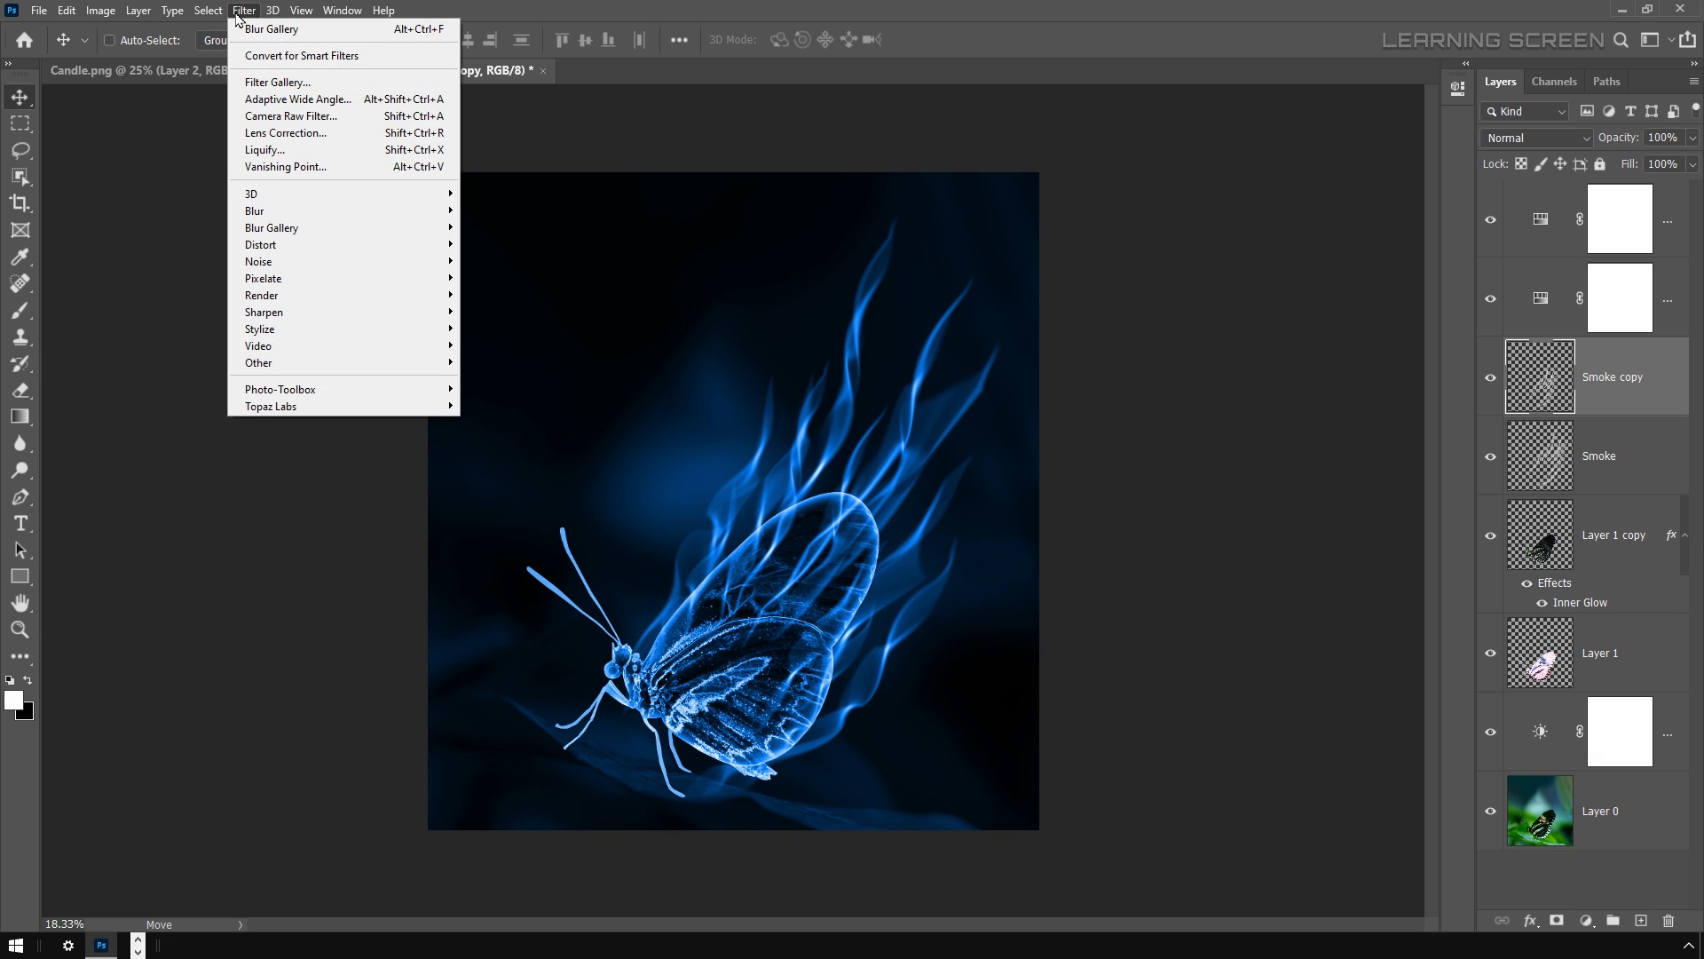
pyautogui.moveTo(275, 213)
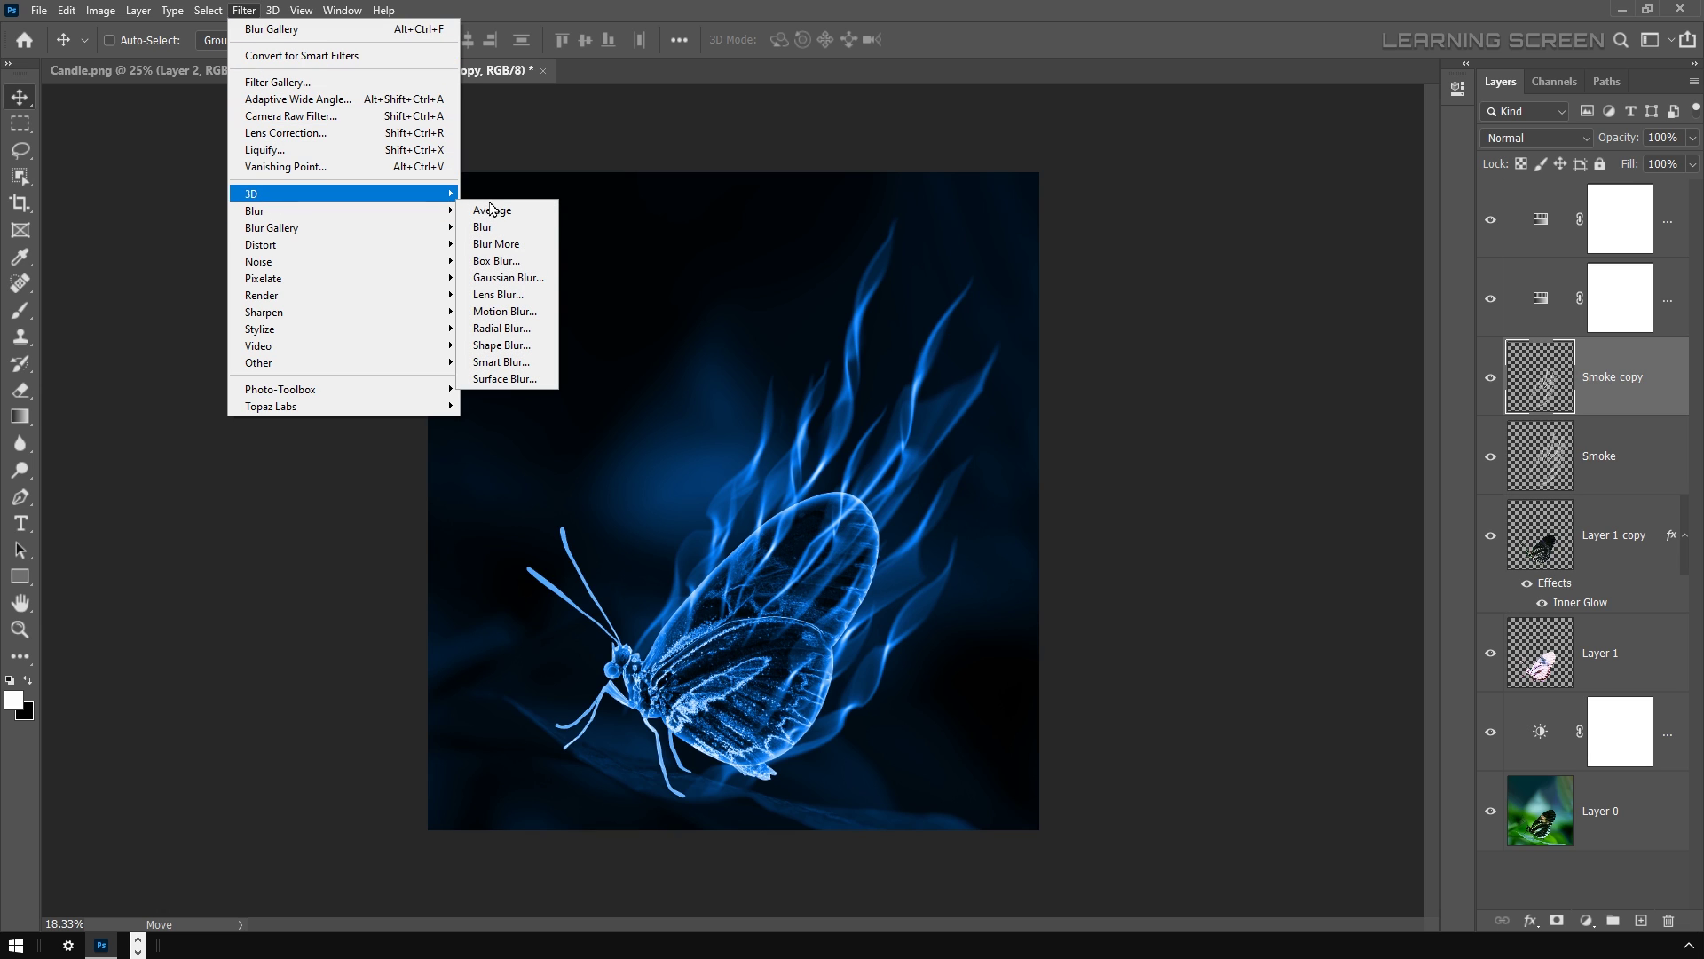
pyautogui.click(506, 277)
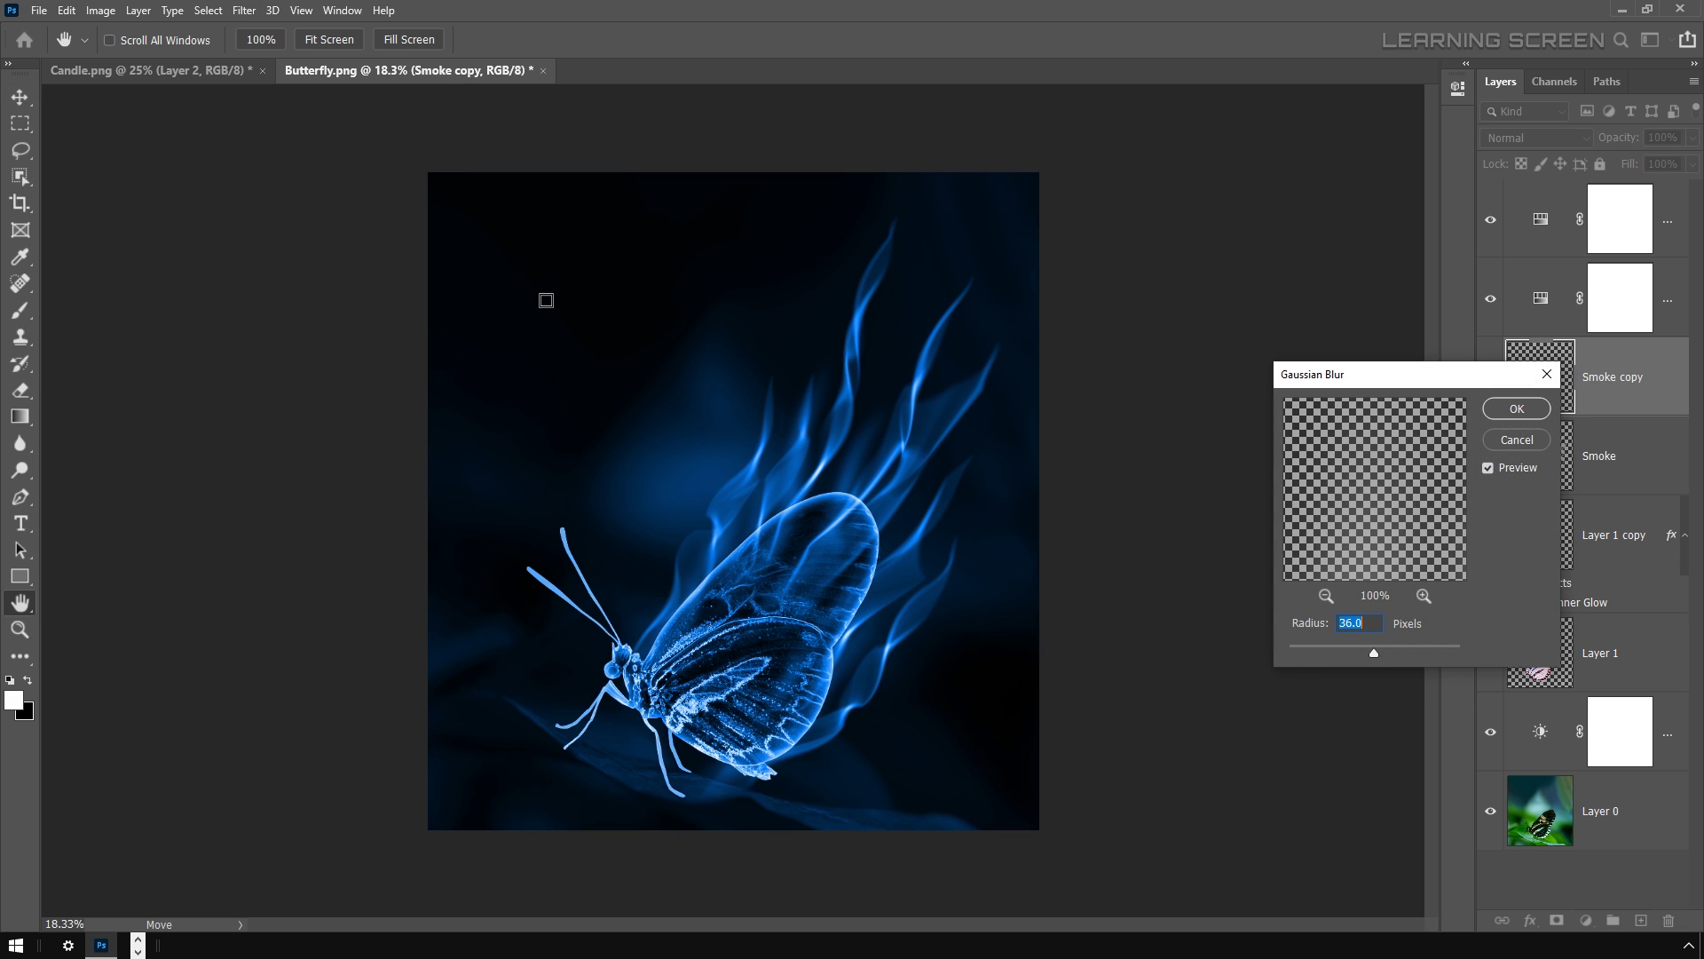
pyautogui.moveTo(1372, 655)
pyautogui.mouseDown()
pyautogui.moveTo(1347, 657)
pyautogui.moveTo(1370, 657)
pyautogui.mouseUp()
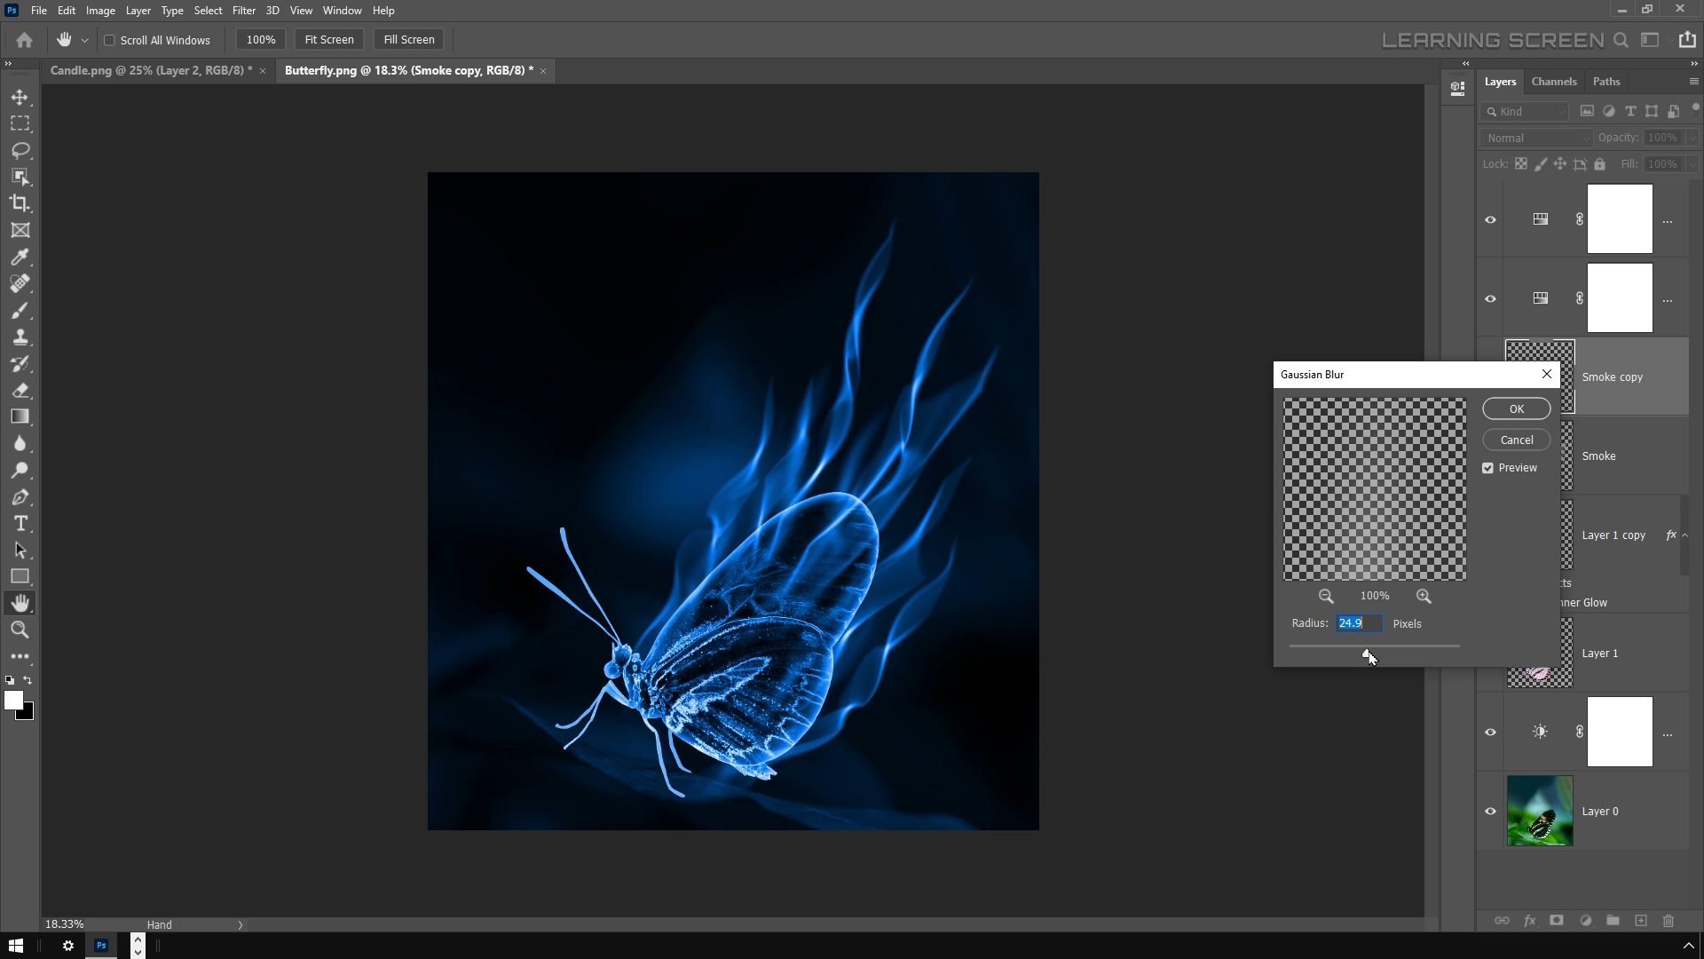
pyautogui.click(1506, 409)
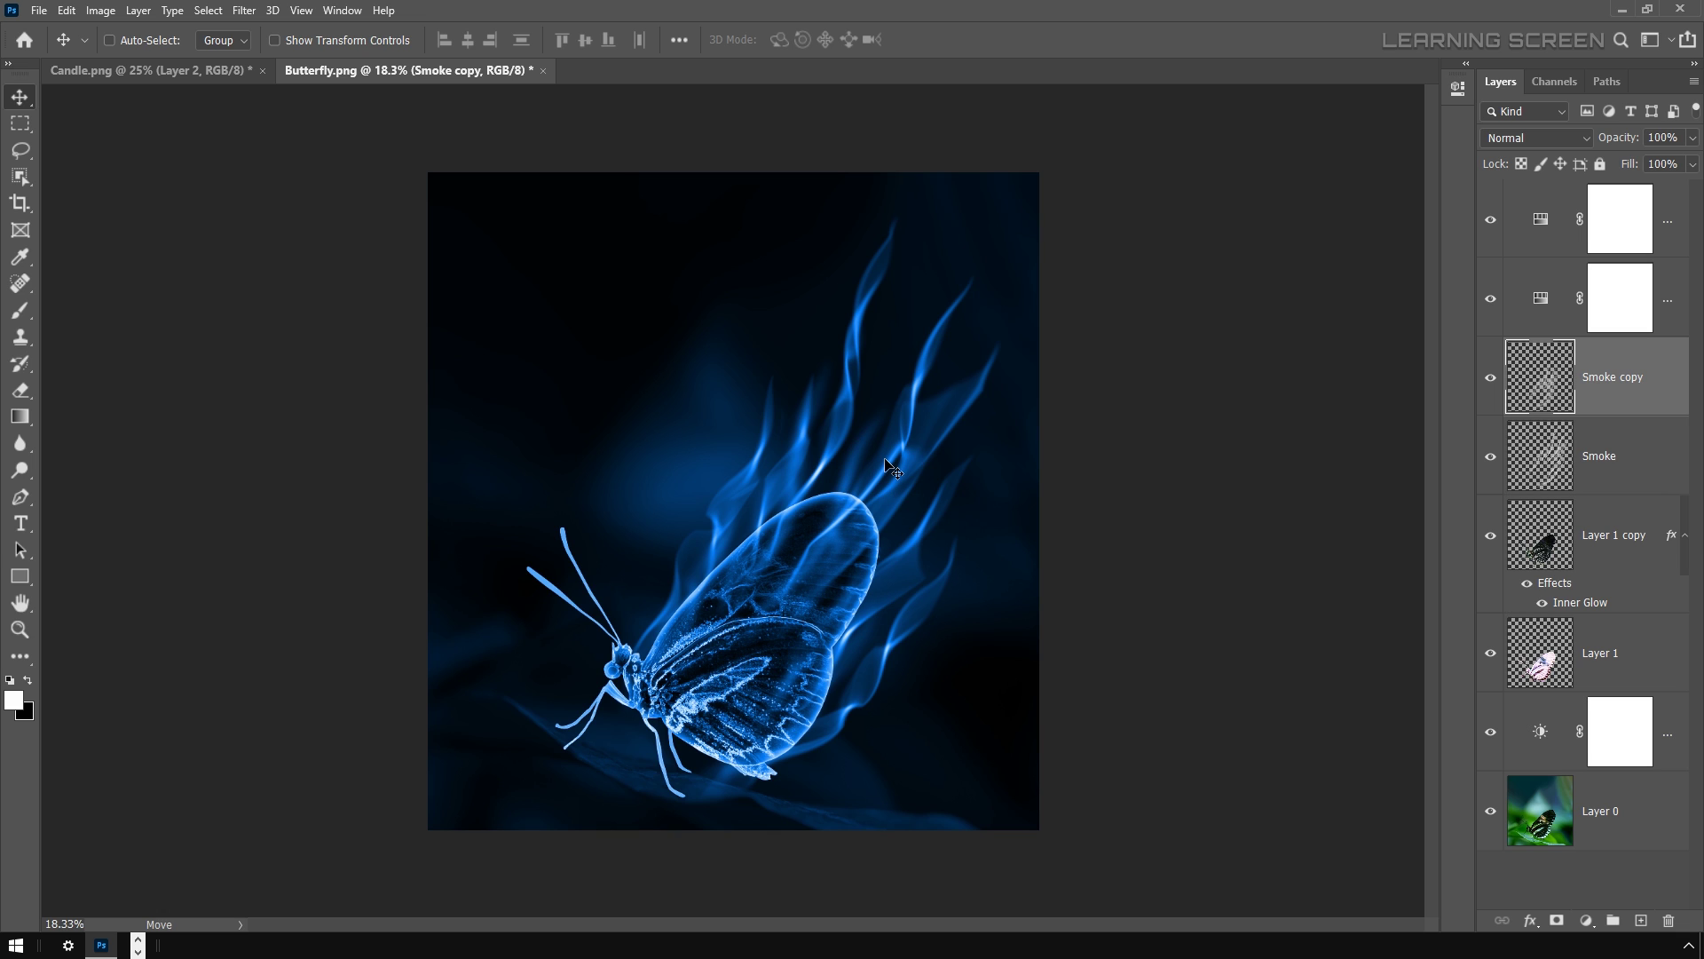
pyautogui.scroll(-2, 892, 468)
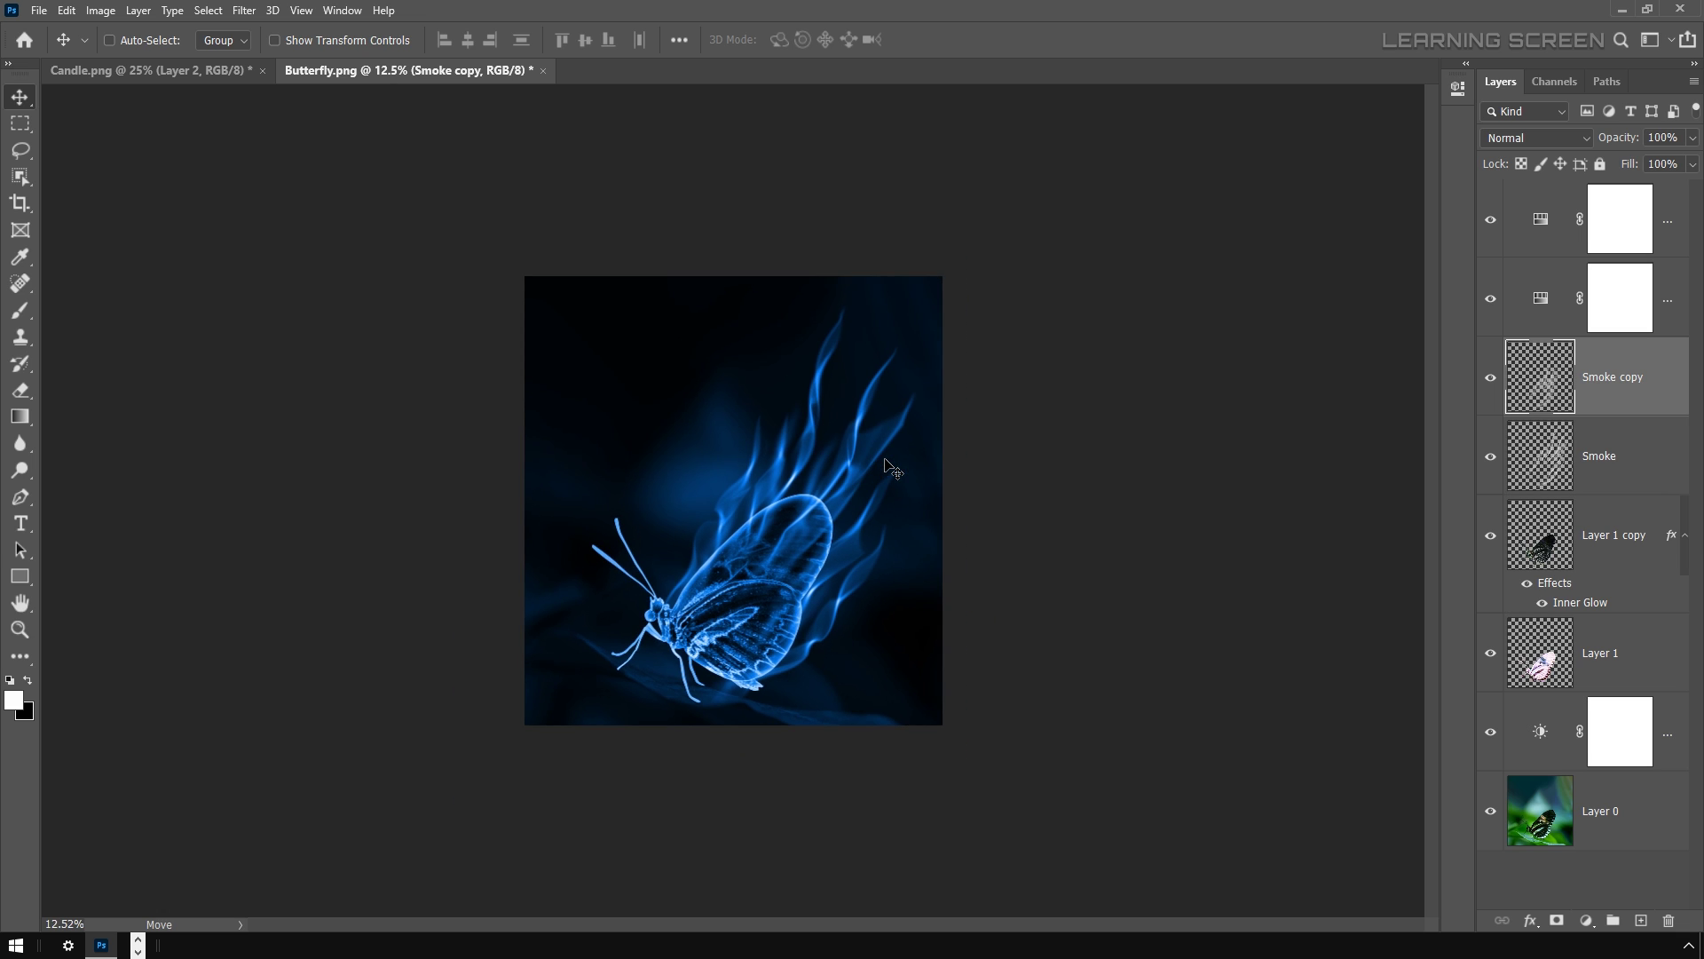
pyautogui.scroll(2, 892, 467)
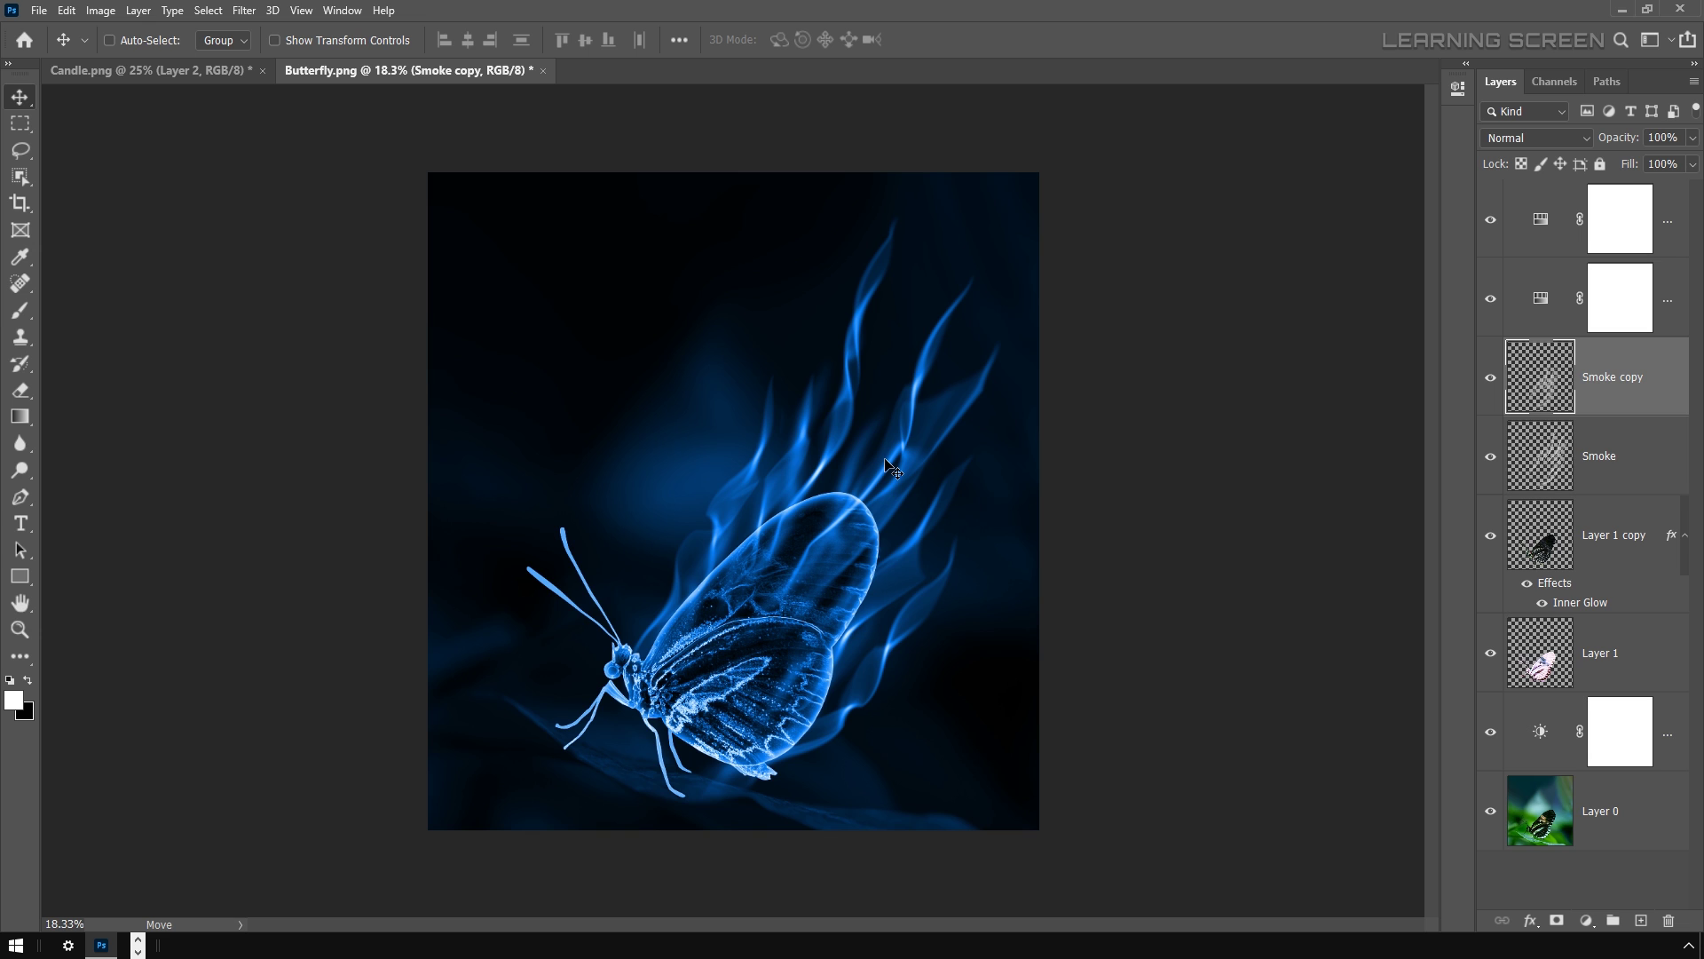